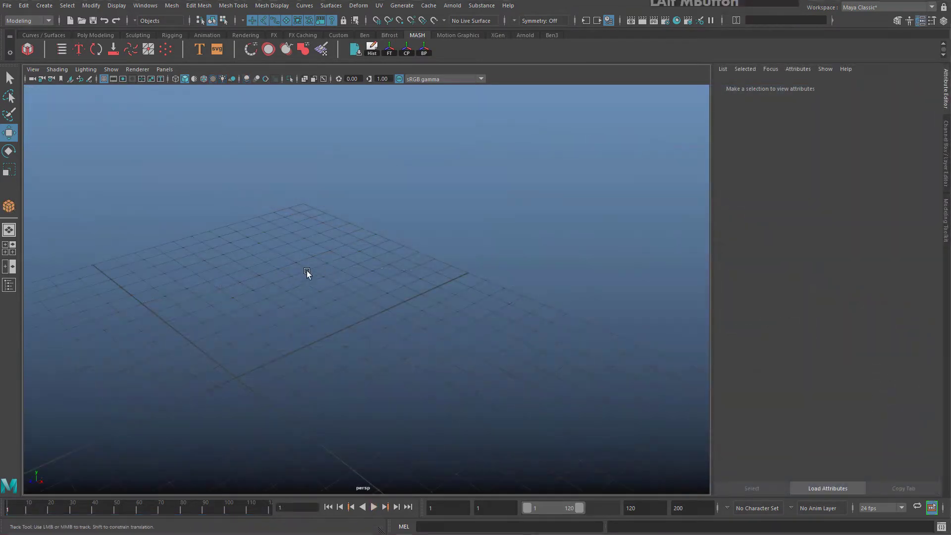
Create a polygon cube shaped into a long flat slab and a large NURBS circle beside it
{"action": "middle_click_drag", "start_coordinate": [307, 271], "coordinate": [333, 263], "text": "alt"}
{"action": "left_click", "coordinate": [43, 6]}
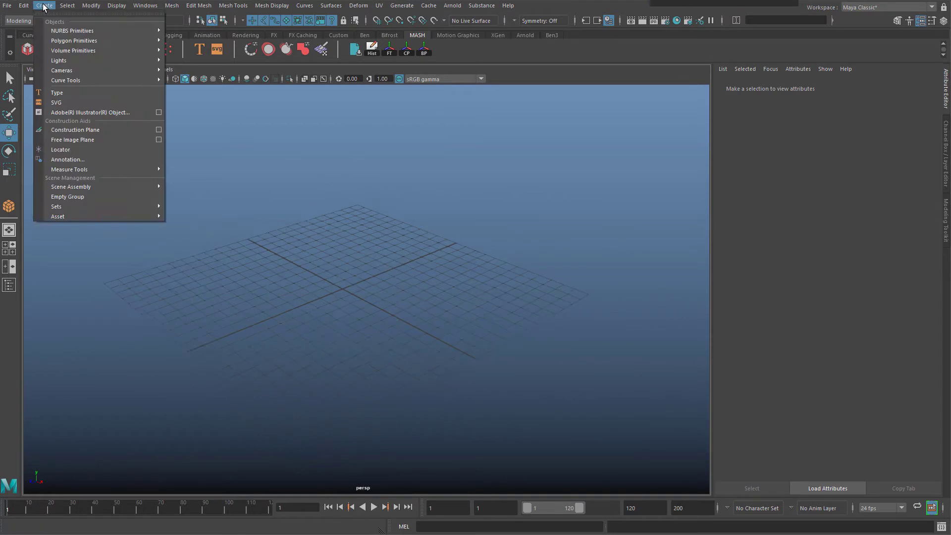
{"action": "mouse_move", "coordinate": [95, 39]}
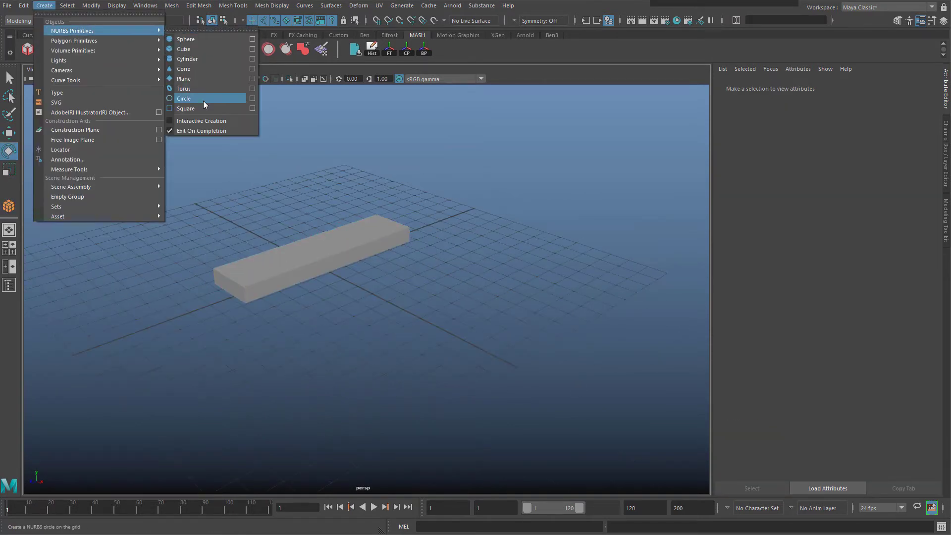
{"action": "left_click", "coordinate": [204, 100]}
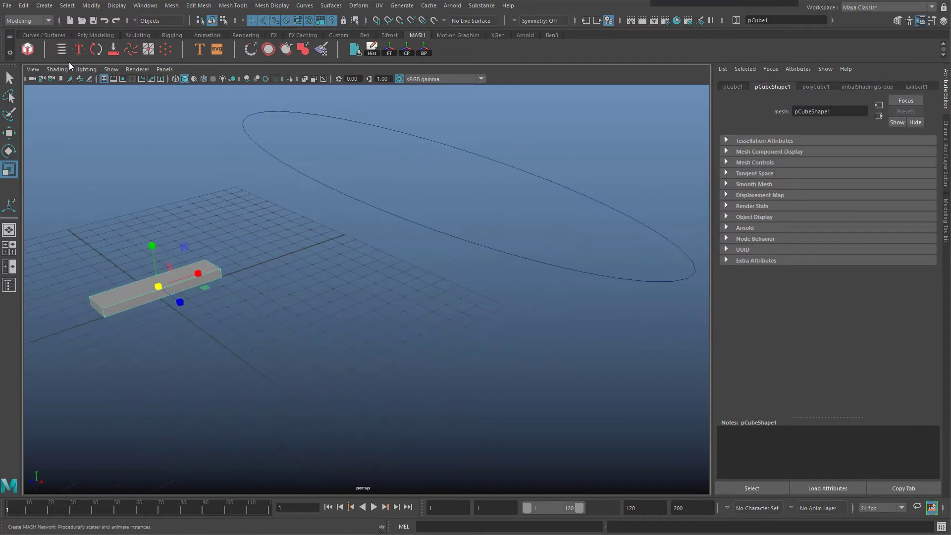
Create a MASH network from the slab and add a Curve node to it
{"action": "left_click", "coordinate": [417, 36]}
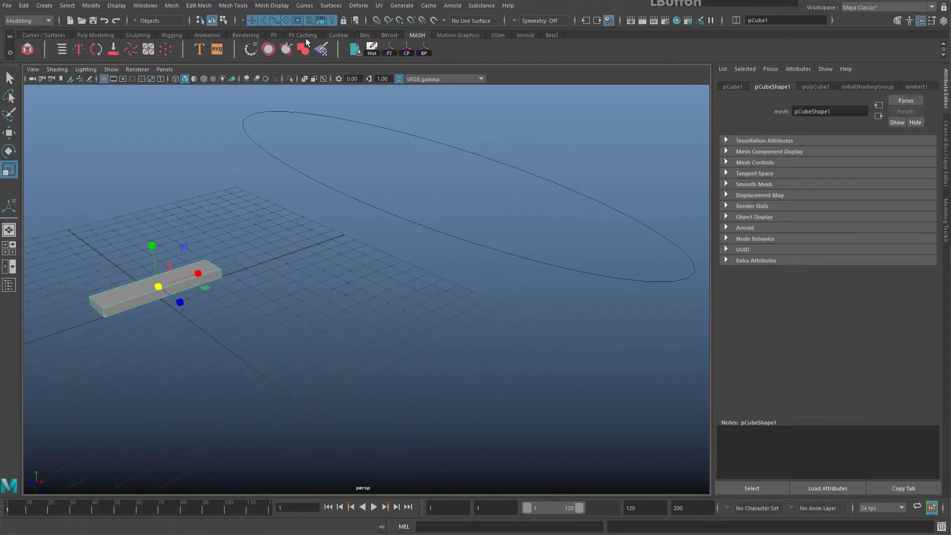
{"action": "left_click", "coordinate": [25, 54]}
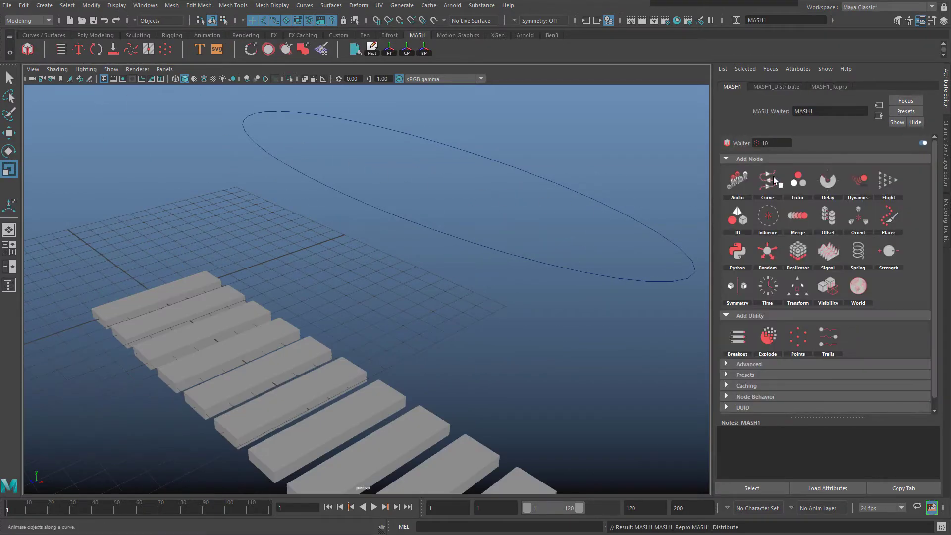
{"action": "left_click", "coordinate": [796, 185]}
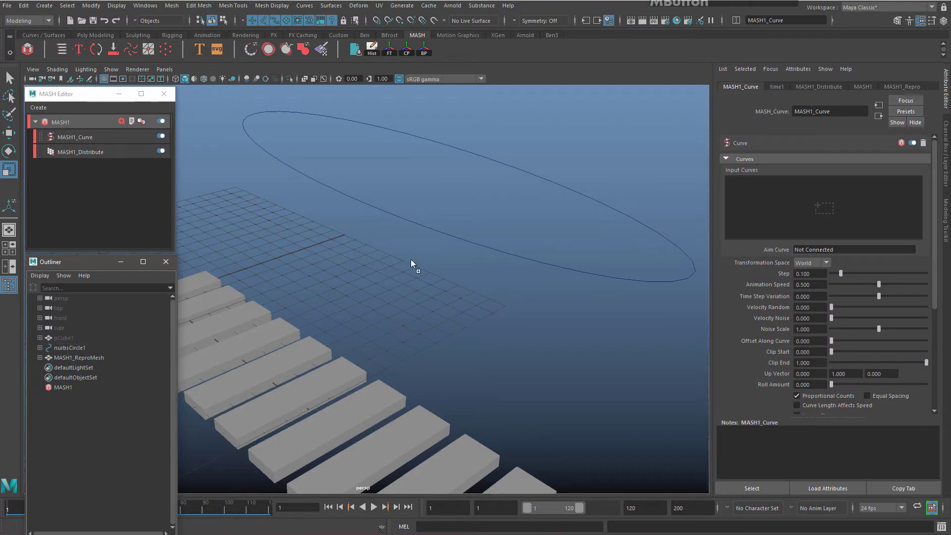
Assign nurbsCircle1 as the Curve node's input curve and set Step to 1.000
{"action": "middle_click_drag", "start_coordinate": [785, 195], "coordinate": [786, 201]}
{"action": "middle_click_drag", "start_coordinate": [534, 232], "coordinate": [562, 296], "text": "alt"}
{"action": "left_click_drag", "start_coordinate": [840, 273], "coordinate": [926, 274]}
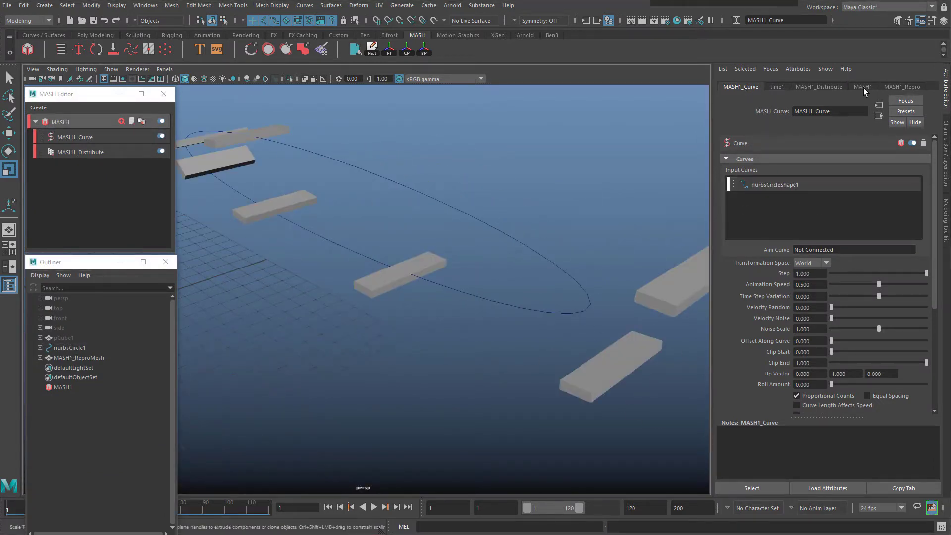
Set the Distribute node's Distance X to 0 and raise its number of points to fill the circle with slabs
{"action": "left_click", "coordinate": [818, 86]}
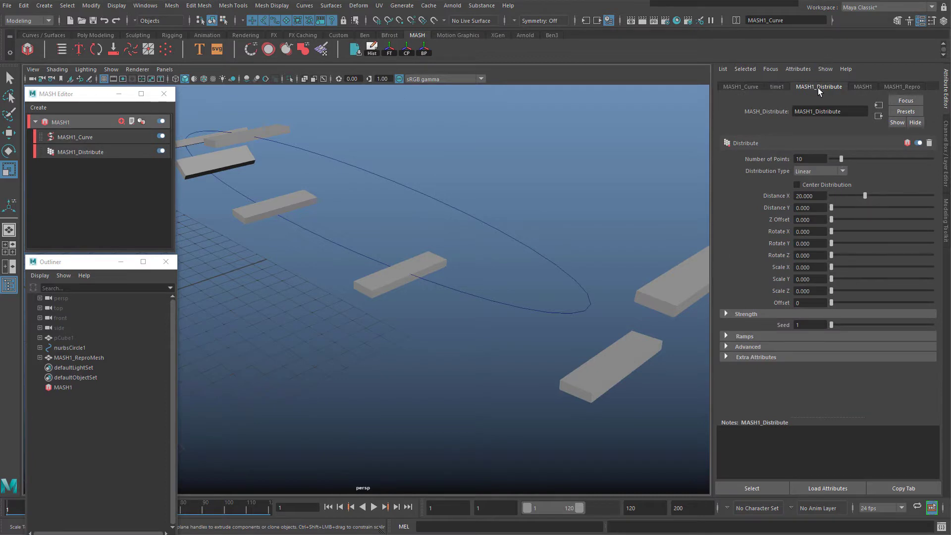
{"action": "left_click_drag", "start_coordinate": [864, 197], "coordinate": [769, 197]}
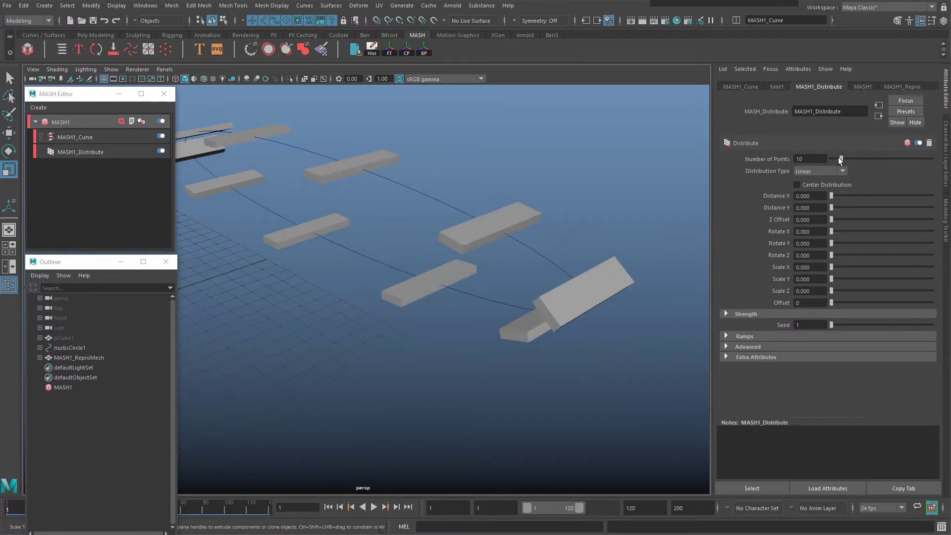
{"action": "left_click_drag", "start_coordinate": [840, 159], "coordinate": [881, 159]}
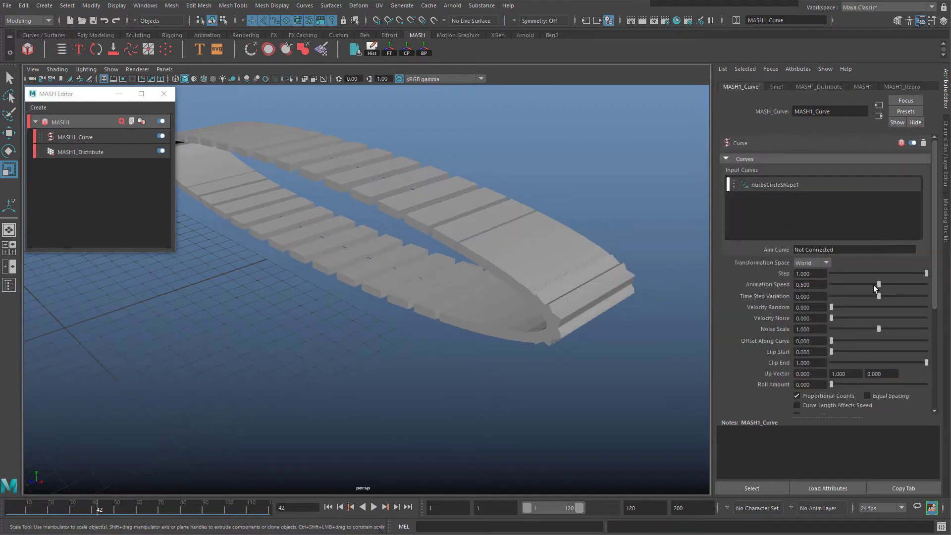
Set the Curve node's Animation Speed to 1.000 and play the animation
{"action": "left_click_drag", "start_coordinate": [877, 285], "coordinate": [927, 284]}
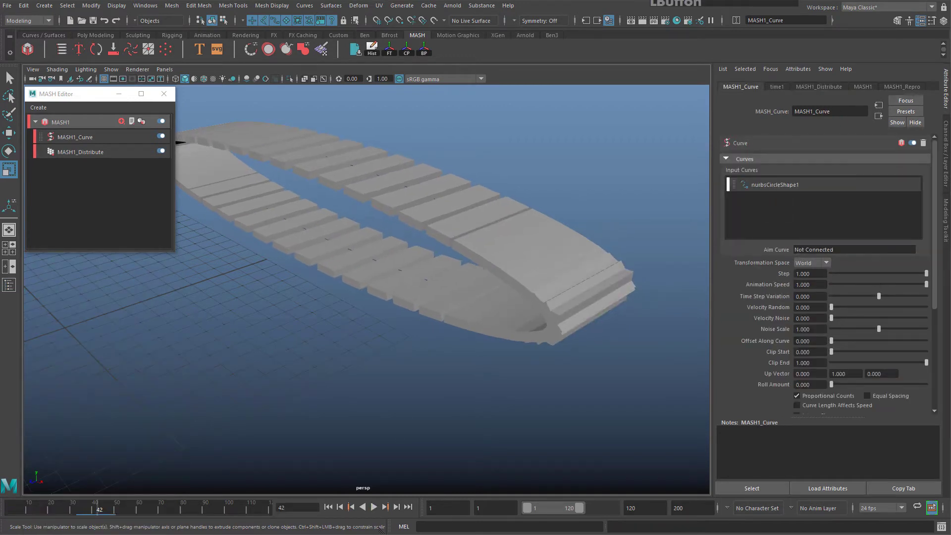
{"action": "left_click", "coordinate": [373, 506]}
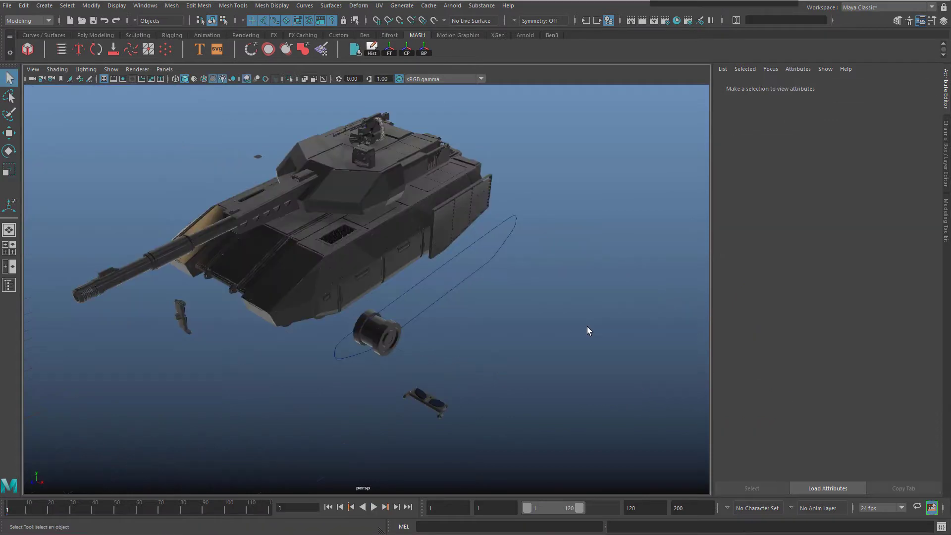
Examine the single tread piece and the CURVE_FOR_TREAD path running around the tank's road wheels
{"action": "left_click_drag", "start_coordinate": [587, 327], "coordinate": [559, 342], "text": "alt"}
{"action": "left_click", "coordinate": [437, 415]}
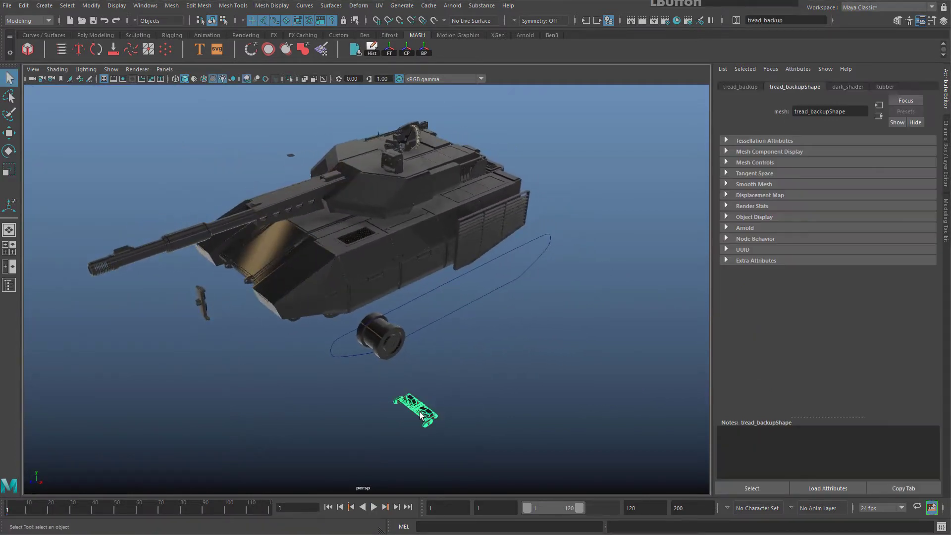
{"action": "key", "text": "f"}
{"action": "left_click_drag", "start_coordinate": [425, 326], "coordinate": [206, 328], "text": "alt"}
{"action": "left_click_drag", "start_coordinate": [205, 329], "coordinate": [194, 328], "text": "alt"}
{"action": "left_click", "coordinate": [507, 237]}
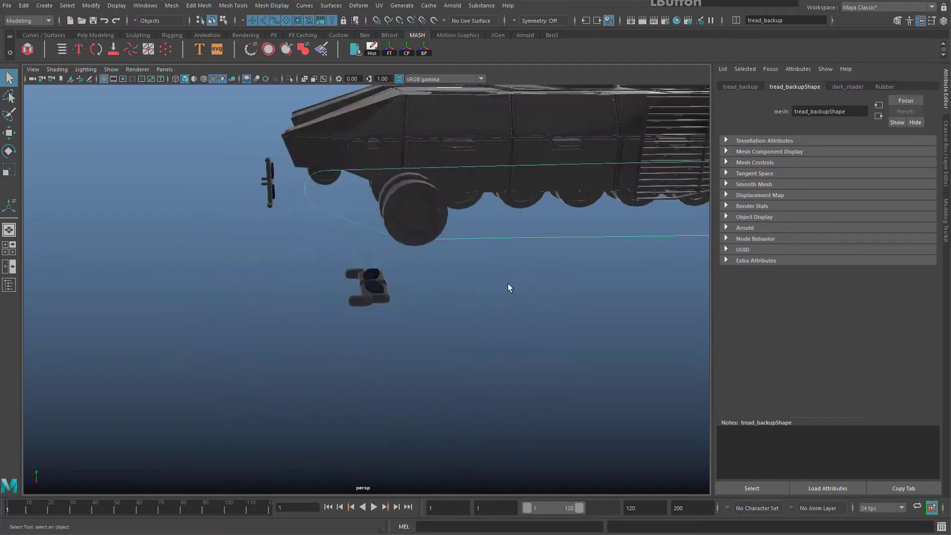
{"action": "left_click_drag", "start_coordinate": [507, 283], "coordinate": [389, 299], "text": "alt"}
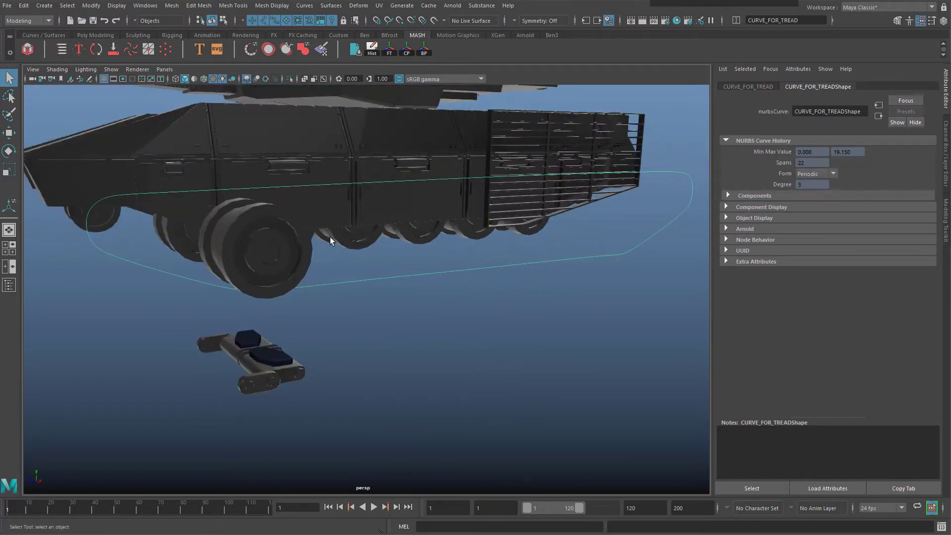
{"action": "left_click_drag", "start_coordinate": [401, 263], "coordinate": [335, 222], "text": "alt"}
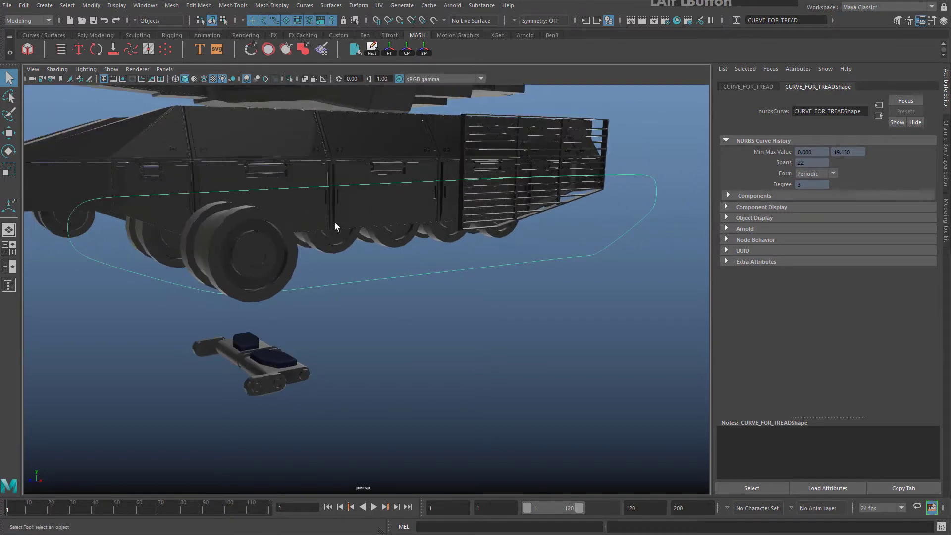
{"action": "left_click_drag", "start_coordinate": [277, 357], "coordinate": [293, 320], "text": "alt"}
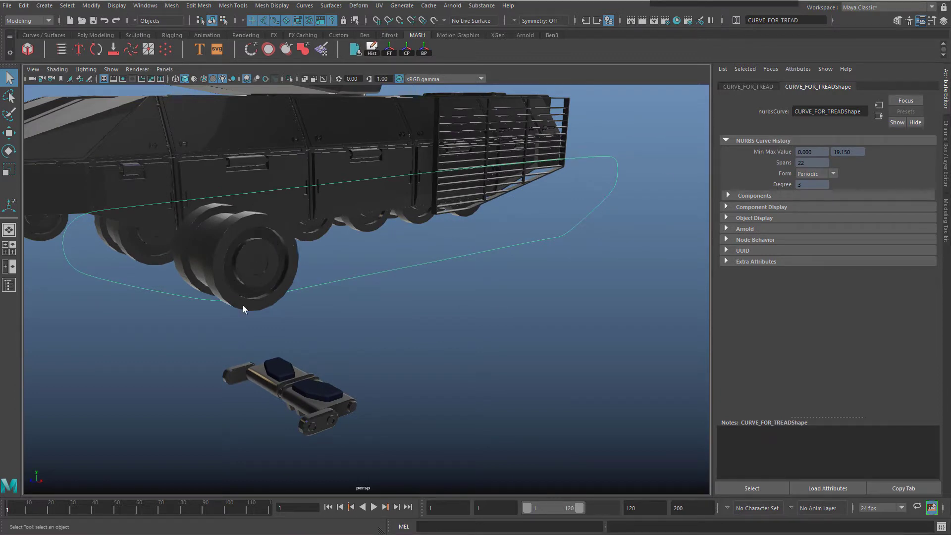
Duplicate the tread piece and move the copy directly next to the original along the track direction
{"action": "left_click", "coordinate": [307, 391]}
{"action": "key", "text": "f"}
{"action": "left_click", "coordinate": [294, 323]}
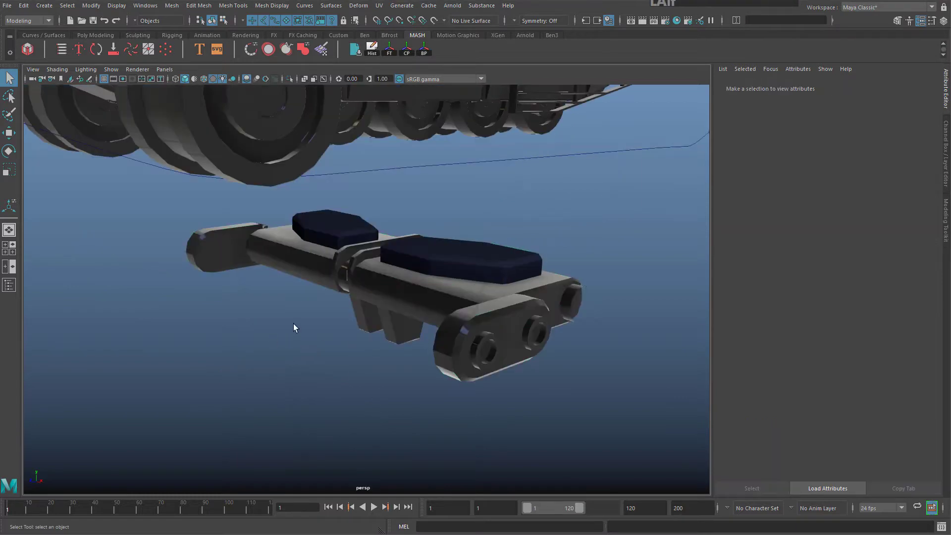
{"action": "left_click_drag", "start_coordinate": [293, 323], "coordinate": [284, 325], "text": "alt"}
{"action": "left_click", "coordinate": [292, 260]}
{"action": "left_click_drag", "start_coordinate": [292, 260], "coordinate": [307, 299], "text": "alt"}
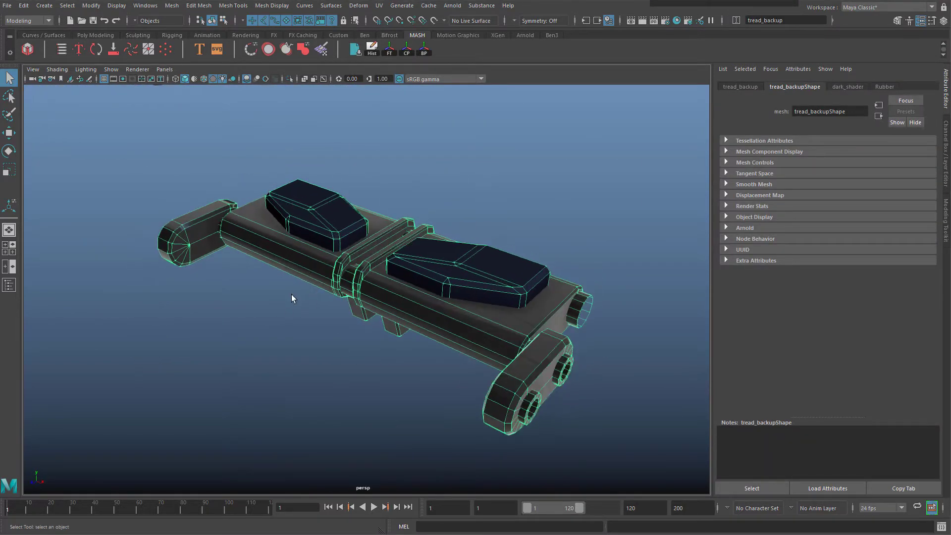
{"action": "left_click_drag", "start_coordinate": [303, 229], "coordinate": [223, 295], "text": "alt"}
{"action": "key", "text": "ctrl+d"}
{"action": "key", "text": "w"}
{"action": "middle_click_drag", "start_coordinate": [223, 295], "coordinate": [268, 272], "text": "alt"}
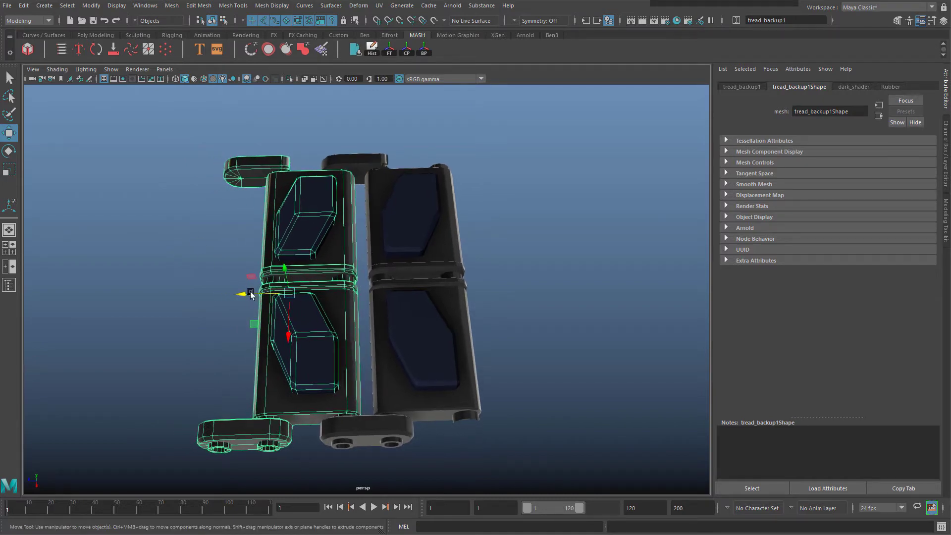
{"action": "left_click_drag", "start_coordinate": [250, 295], "coordinate": [386, 300], "text": "alt"}
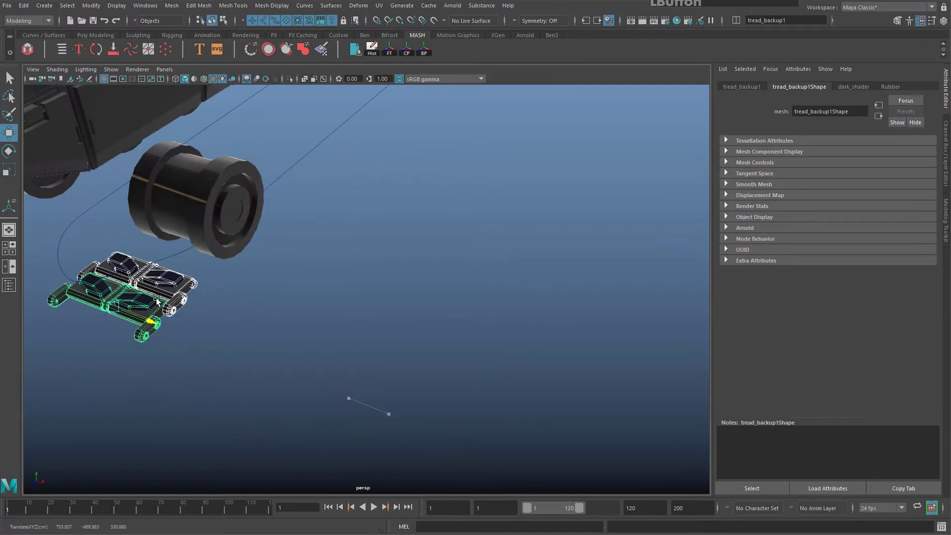
Select the end link faces of the original tread piece and examine how they connect to the neighbouring piece
{"action": "left_click_drag", "start_coordinate": [157, 300], "coordinate": [389, 334], "text": "alt"}
{"action": "left_click", "coordinate": [497, 267]}
{"action": "left_click_drag", "start_coordinate": [467, 309], "coordinate": [378, 334], "text": "alt"}
{"action": "left_click_drag", "start_coordinate": [428, 383], "coordinate": [408, 362]}
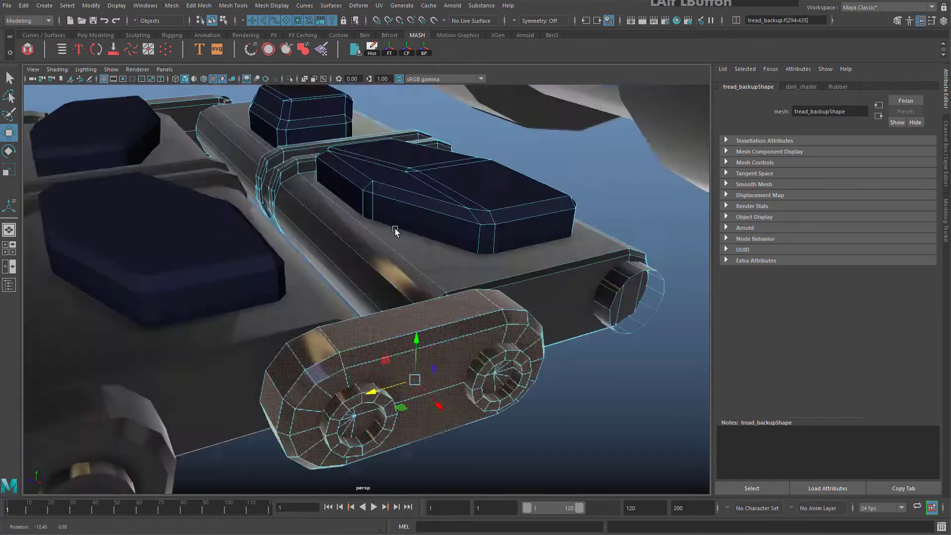
{"action": "middle_click_drag", "start_coordinate": [421, 317], "coordinate": [403, 259], "text": "alt"}
{"action": "left_click_drag", "start_coordinate": [403, 259], "coordinate": [395, 310], "text": "alt"}
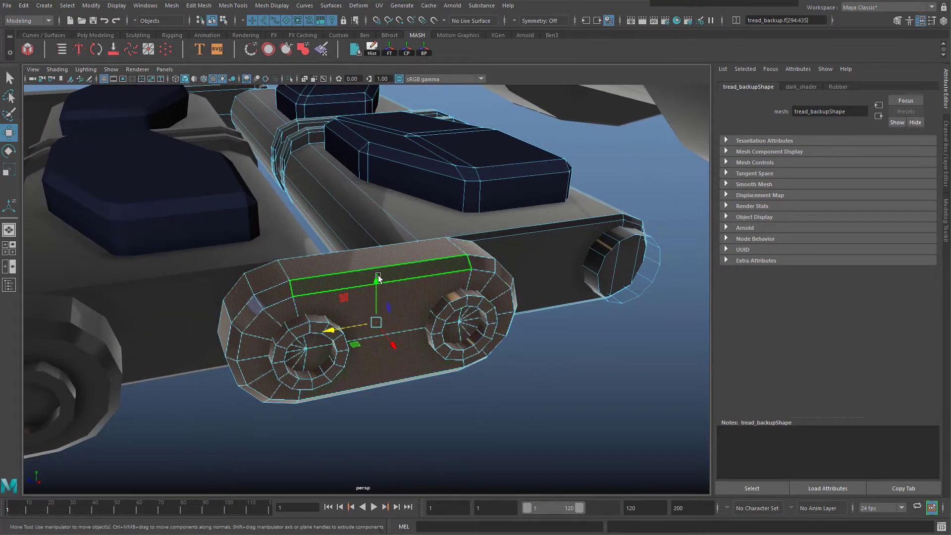
Duplicate the tread piece further to line up a row of four interlocking links
{"action": "left_click_drag", "start_coordinate": [173, 193], "coordinate": [346, 218], "text": "alt"}
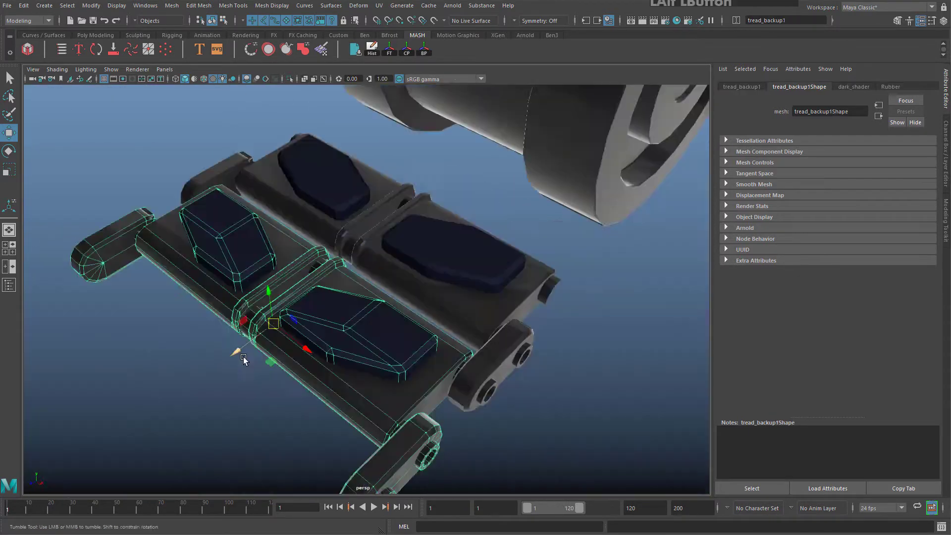
{"action": "left_click_drag", "start_coordinate": [242, 359], "coordinate": [257, 291], "text": "alt"}
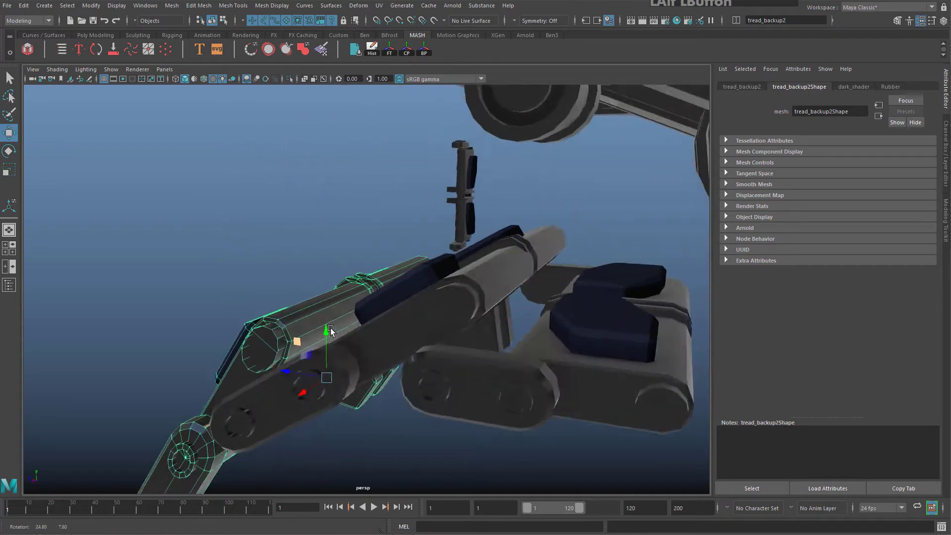
{"action": "mouse_move", "coordinate": [330, 330]}
{"action": "left_mouse_down", "text": "alt"}
{"action": "mouse_move", "coordinate": [337, 346]}
{"action": "mouse_move", "coordinate": [361, 335]}
{"action": "mouse_move", "coordinate": [328, 336]}
{"action": "left_mouse_up", "text": "alt"}
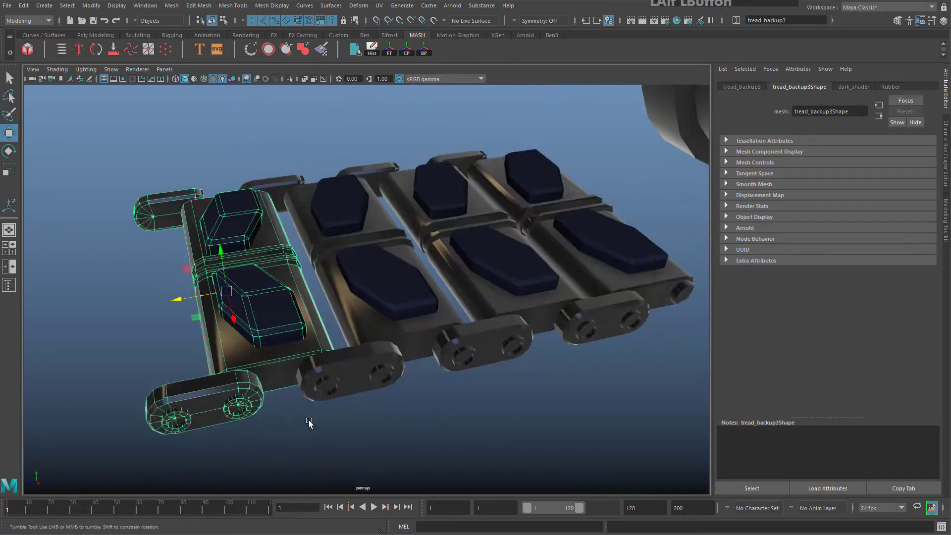
{"action": "left_click_drag", "start_coordinate": [322, 441], "coordinate": [314, 416], "text": "alt"}
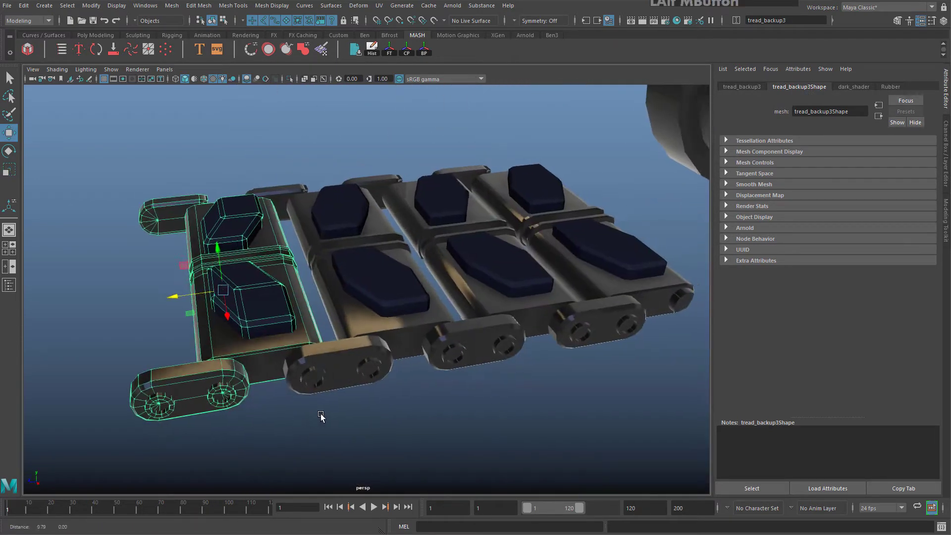
{"action": "middle_click_drag", "start_coordinate": [314, 416], "coordinate": [277, 404], "text": "alt"}
Try rotating successive tread links to bend the row downward like a track
{"action": "left_click", "coordinate": [328, 294], "text": "shift"}
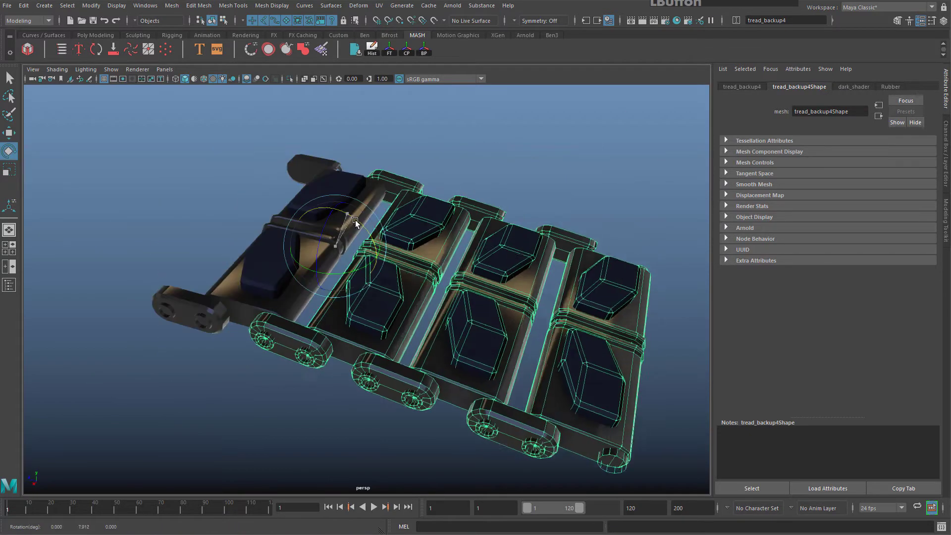
{"action": "left_click_drag", "start_coordinate": [483, 287], "coordinate": [506, 307]}
{"action": "left_click_drag", "start_coordinate": [502, 304], "coordinate": [503, 289], "text": "alt"}
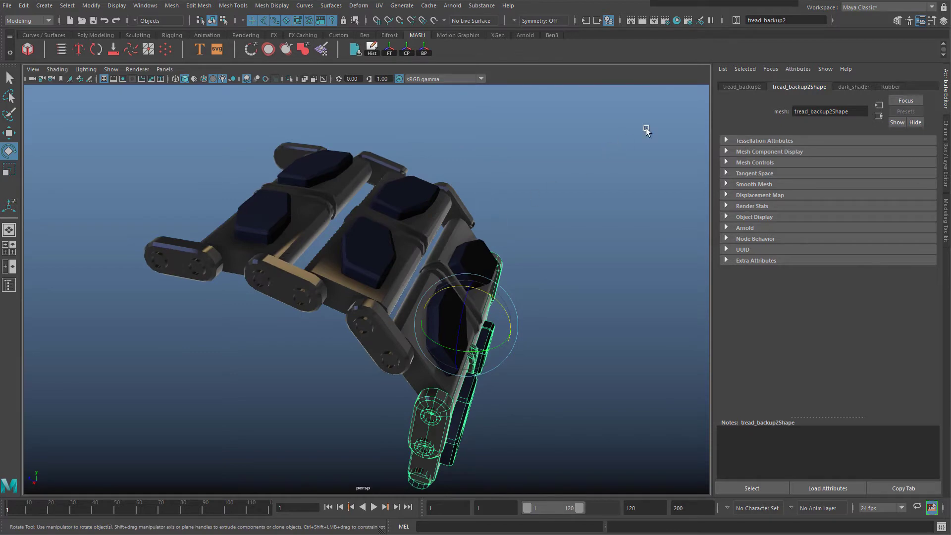
Undo the tread link rotations
{"action": "key", "text": "ctrl+z"}
{"action": "key", "text": "ctrl+z"}
{"action": "key", "text": "ctrl+z"}
{"action": "key", "text": "ctrl+z"}
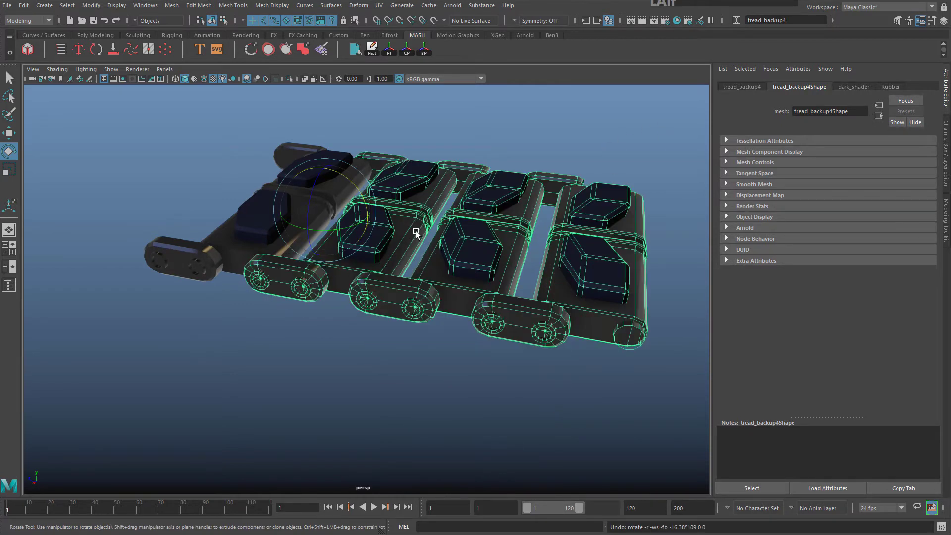
{"action": "middle_click_drag", "start_coordinate": [416, 233], "coordinate": [415, 265], "text": "alt"}
{"action": "left_click_drag", "start_coordinate": [411, 267], "coordinate": [396, 199], "text": "alt"}
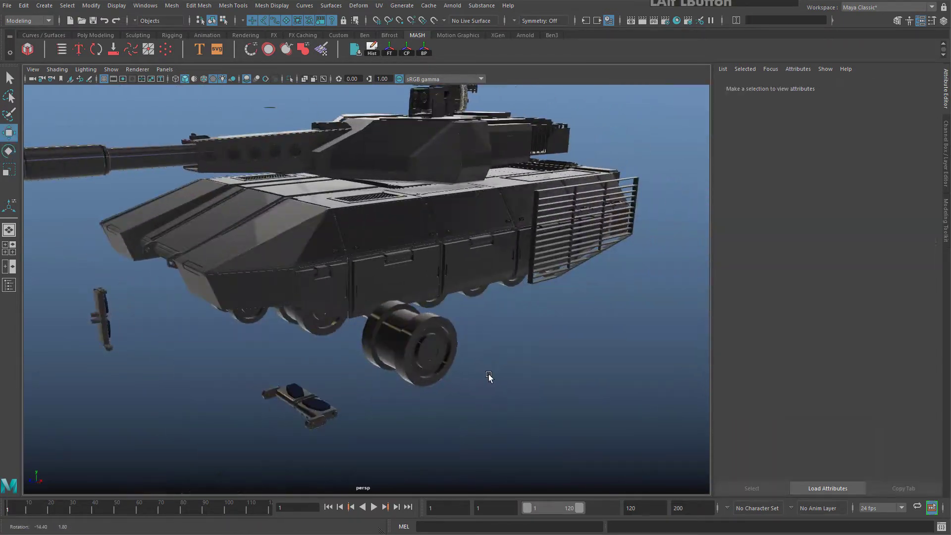
Switch to the orthographic side view and frame the whole tank with its road wheels
{"action": "left_click_drag", "start_coordinate": [488, 373], "coordinate": [527, 347], "text": "alt"}
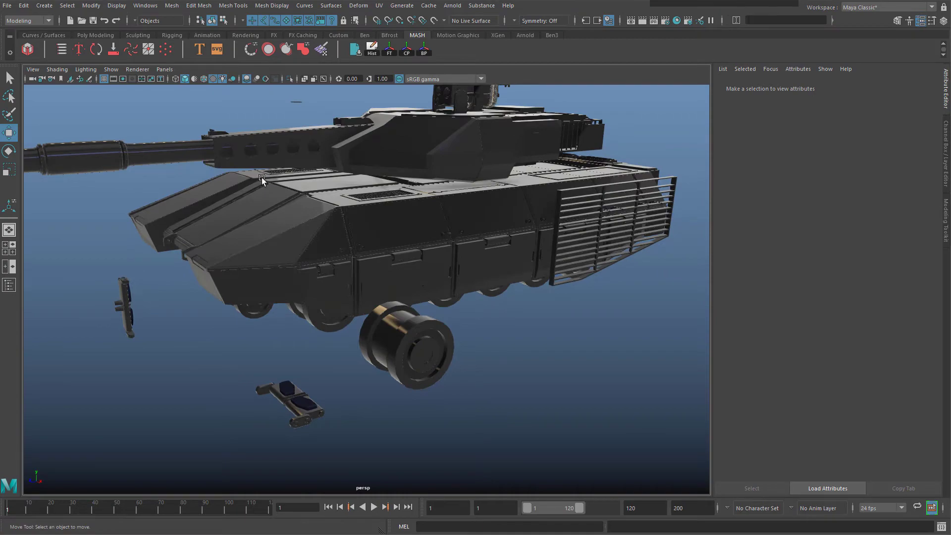
{"action": "scroll", "coordinate": [360, 276], "scroll_direction": "down", "scroll_amount": 4}
{"action": "scroll", "coordinate": [379, 257], "scroll_direction": "up", "scroll_amount": 3}
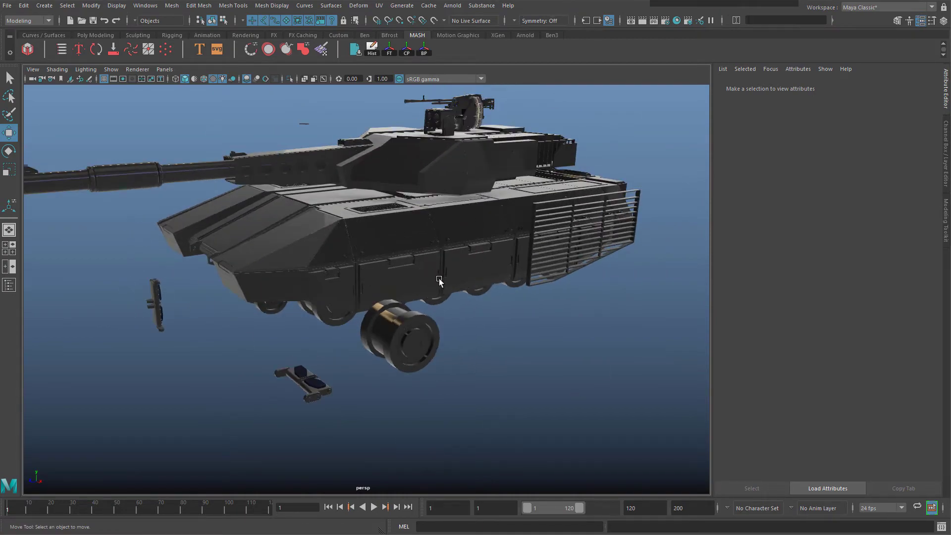
{"action": "key", "text": "space"}
{"action": "key", "text": "space"}
{"action": "scroll", "coordinate": [403, 280], "scroll_direction": "down", "scroll_amount": 10}
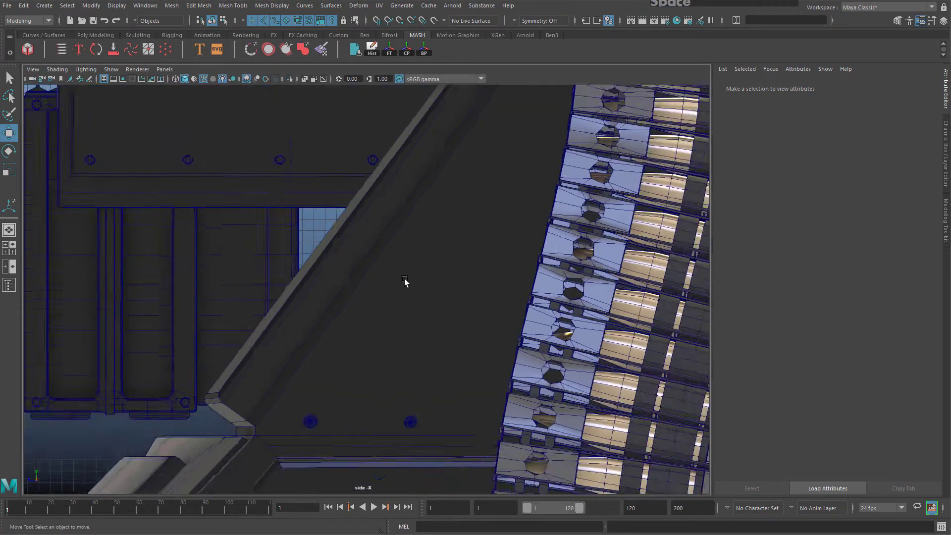
{"action": "middle_click_drag", "start_coordinate": [362, 430], "coordinate": [434, 257], "text": "alt"}
{"action": "scroll", "coordinate": [434, 257], "scroll_direction": "down", "scroll_amount": 5}
{"action": "right_click_drag", "start_coordinate": [401, 291], "coordinate": [372, 203], "text": "alt"}
{"action": "middle_click_drag", "start_coordinate": [371, 203], "coordinate": [461, 210], "text": "alt"}
{"action": "right_click_drag", "start_coordinate": [461, 210], "coordinate": [449, 227], "text": "alt"}
{"action": "middle_click_drag", "start_coordinate": [453, 255], "coordinate": [430, 251], "text": "alt"}
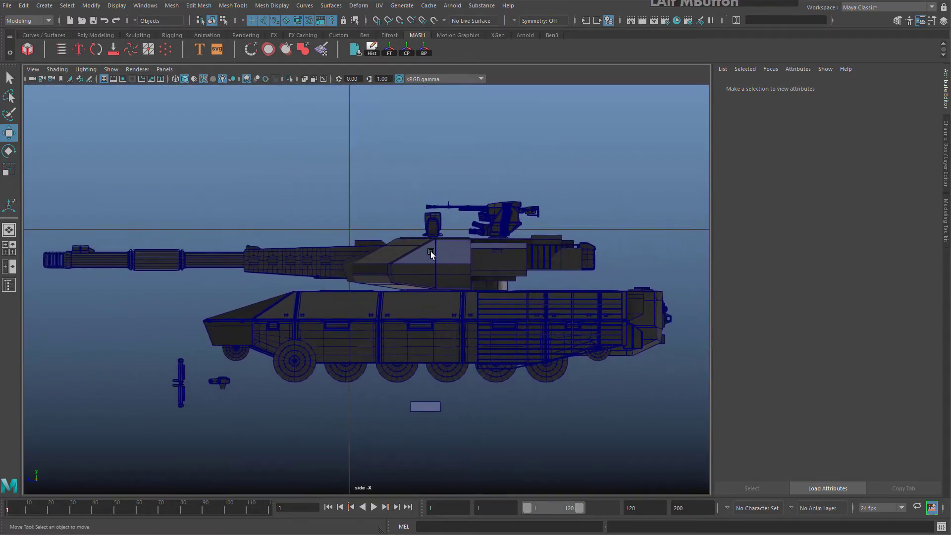
Start a CV curve beneath the second road wheel, running forward under the first road wheel and up toward the front wheel
{"action": "scroll", "coordinate": [373, 479], "scroll_direction": "up", "scroll_amount": 2}
{"action": "left_click", "coordinate": [44, 5]}
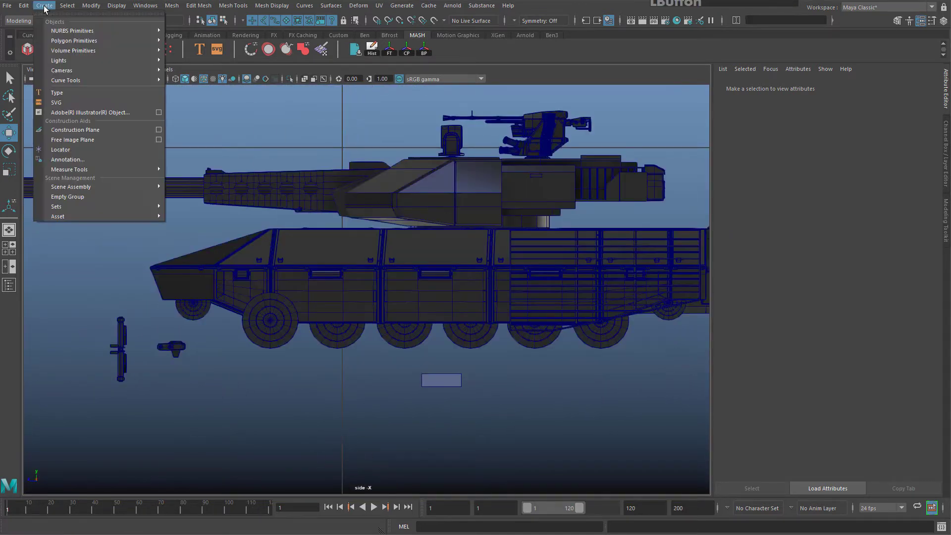
{"action": "mouse_move", "coordinate": [153, 80]}
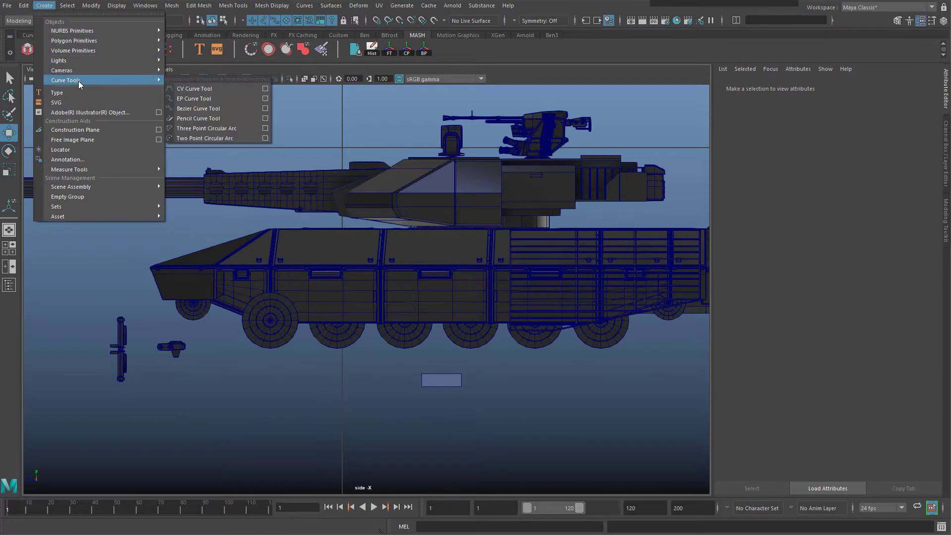
{"action": "left_click", "coordinate": [207, 92]}
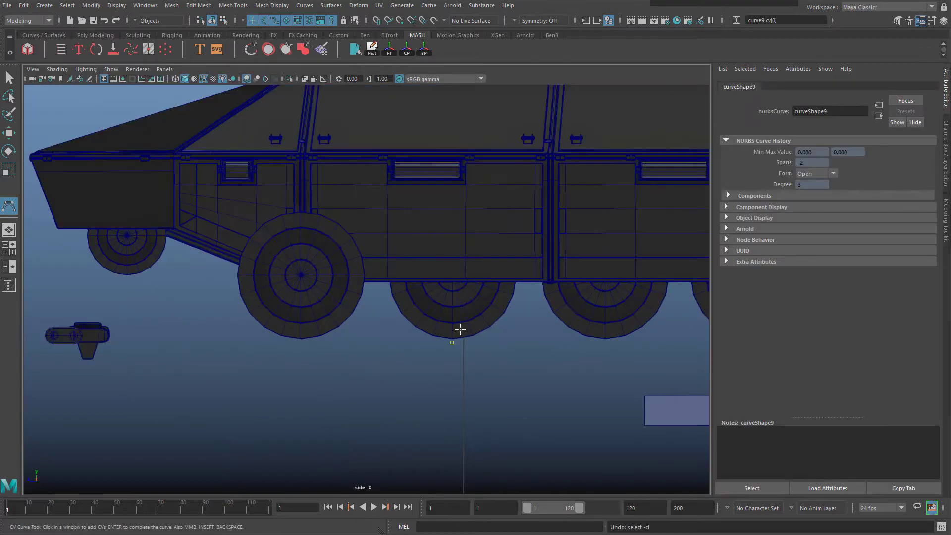
{"action": "mouse_move", "coordinate": [460, 329]}
{"action": "right_mouse_down", "text": "alt"}
{"action": "mouse_move", "coordinate": [444, 337]}
{"action": "mouse_move", "coordinate": [471, 352]}
{"action": "mouse_move", "coordinate": [441, 336]}
{"action": "mouse_move", "coordinate": [455, 332]}
{"action": "right_mouse_up", "text": "alt"}
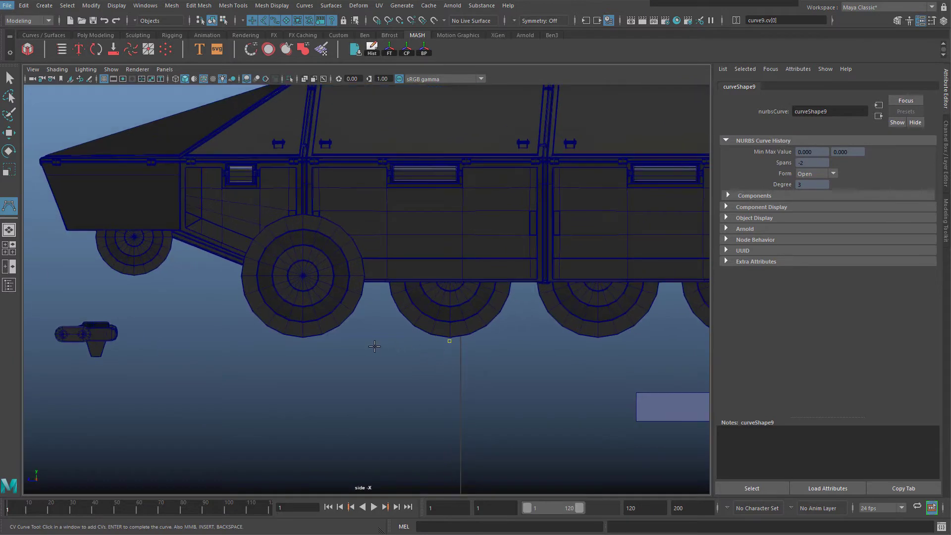
{"action": "left_click", "coordinate": [375, 341]}
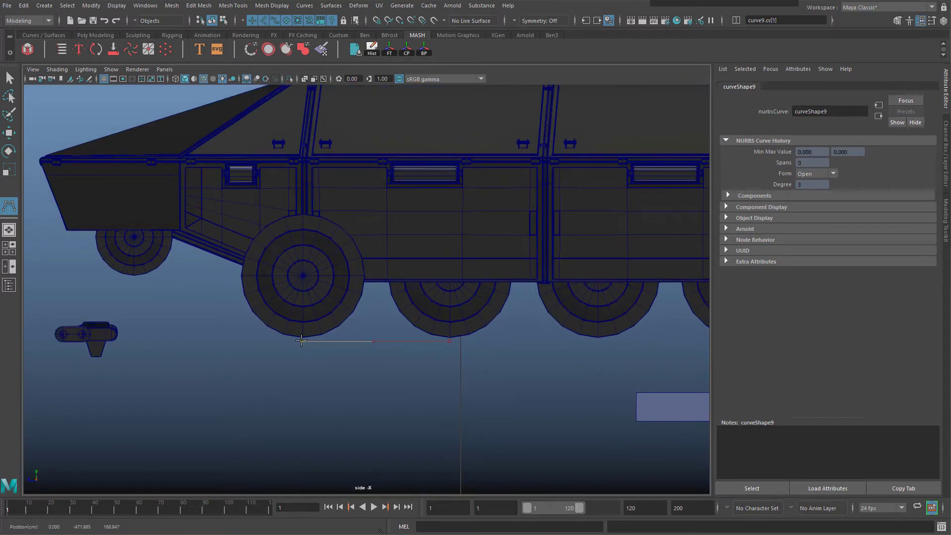
{"action": "left_click", "coordinate": [254, 318]}
{"action": "left_click", "coordinate": [137, 273]}
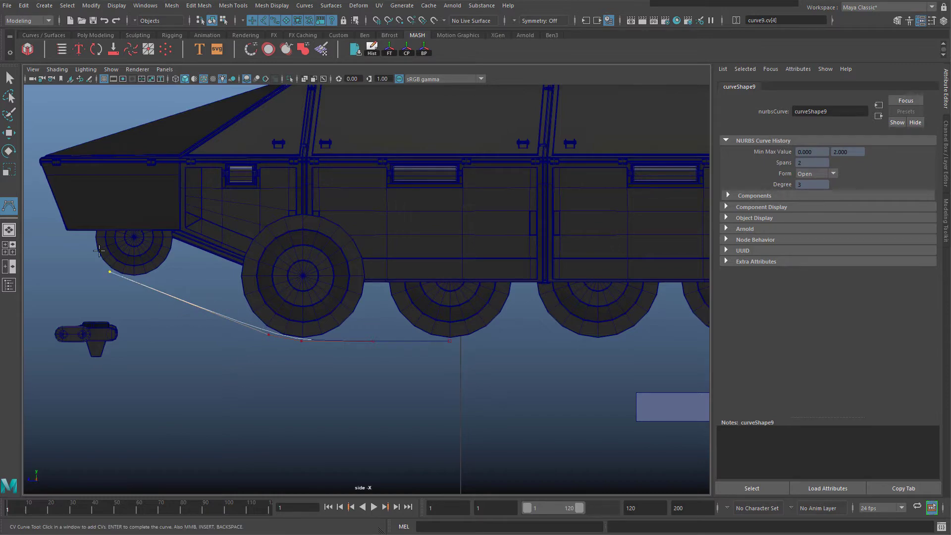
{"action": "left_click", "coordinate": [99, 251]}
Enable X-Ray shading in the side view so the wheels show through the hull
{"action": "scroll", "coordinate": [99, 251], "scroll_direction": "up", "scroll_amount": 2}
{"action": "left_click", "coordinate": [57, 69]}
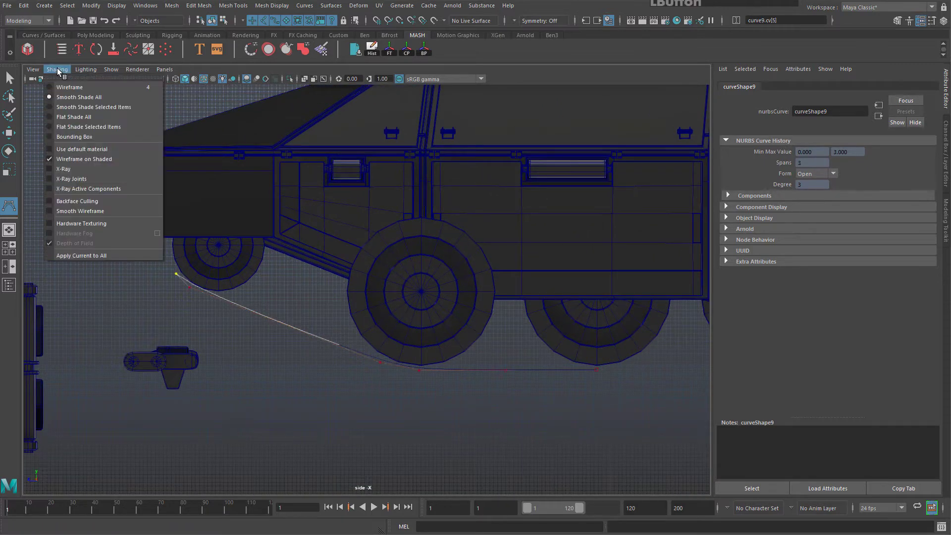
{"action": "left_click", "coordinate": [63, 169]}
{"action": "middle_click_drag", "start_coordinate": [159, 230], "coordinate": [125, 258], "text": "alt"}
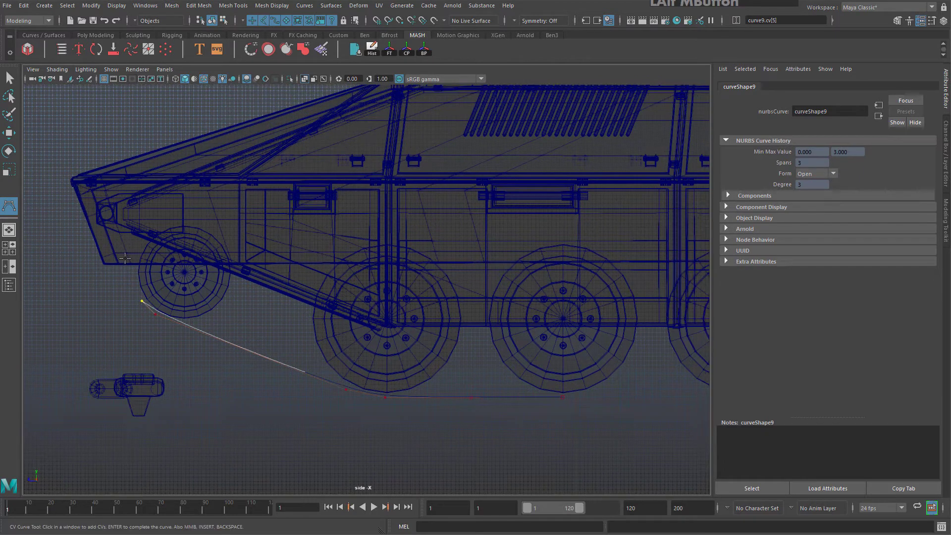
Continue the CV curve closely around the outer side of the front wheel and over its top
{"action": "left_click", "coordinate": [131, 277]}
{"action": "left_click_drag", "start_coordinate": [244, 338], "coordinate": [250, 341]}
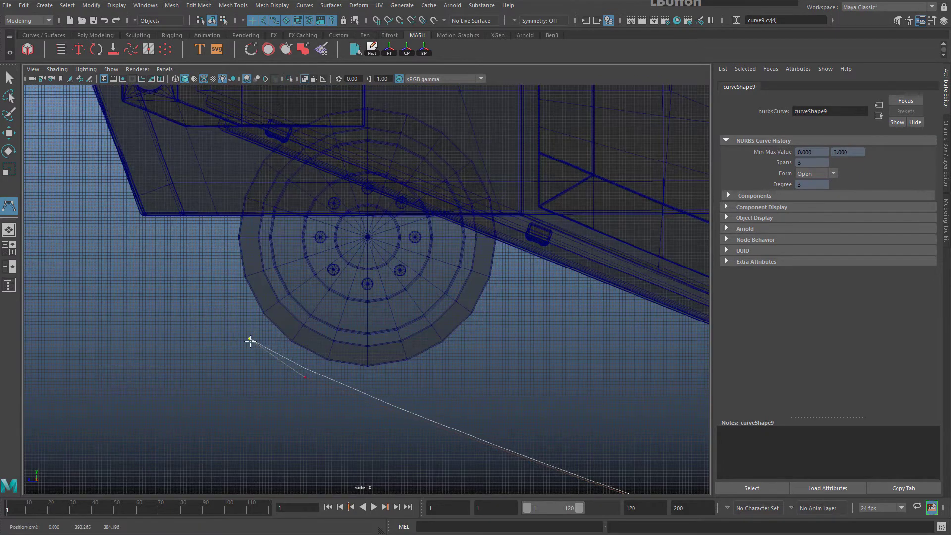
{"action": "left_click", "coordinate": [224, 270]}
{"action": "left_click", "coordinate": [212, 214]}
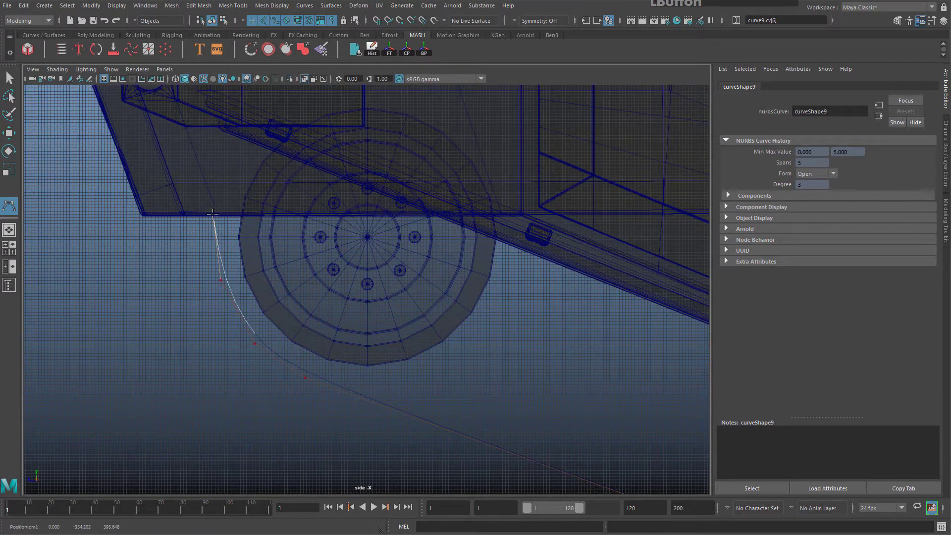
{"action": "left_click", "coordinate": [230, 164]}
{"action": "middle_click_drag", "start_coordinate": [263, 157], "coordinate": [228, 209], "text": "alt"}
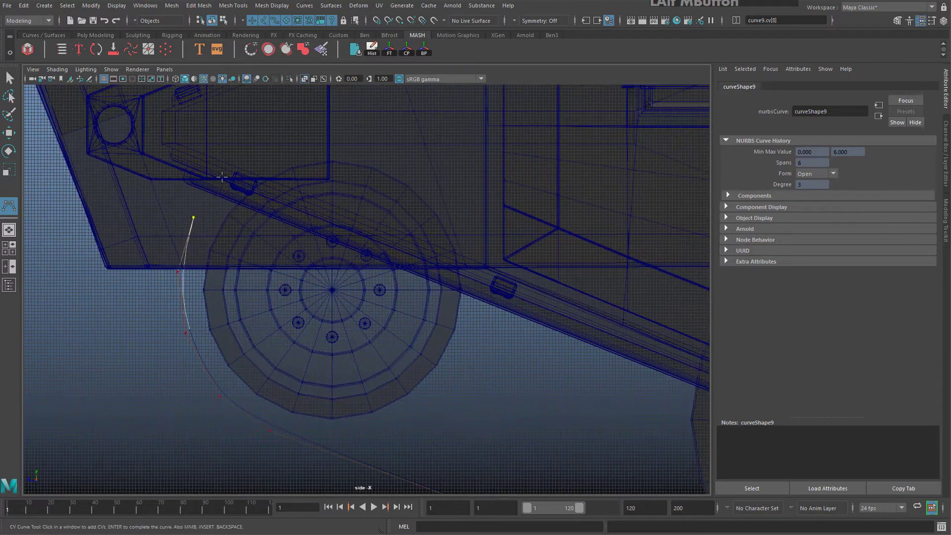
{"action": "left_click", "coordinate": [233, 168]}
{"action": "left_click", "coordinate": [286, 147]}
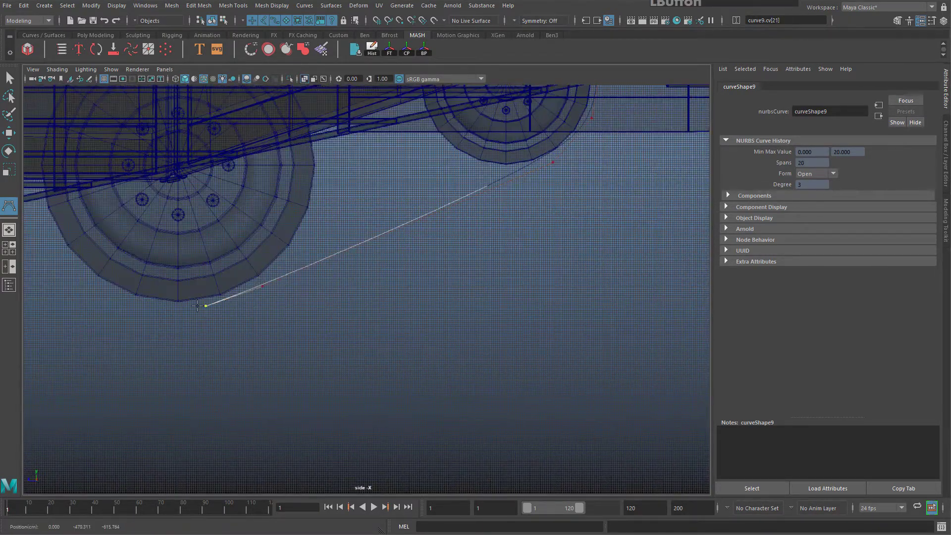
Continue the curve around the rear wheel and forward beneath the road wheels, finishing it at the third road wheel
{"action": "middle_click_drag", "start_coordinate": [375, 303], "coordinate": [535, 257], "text": "alt"}
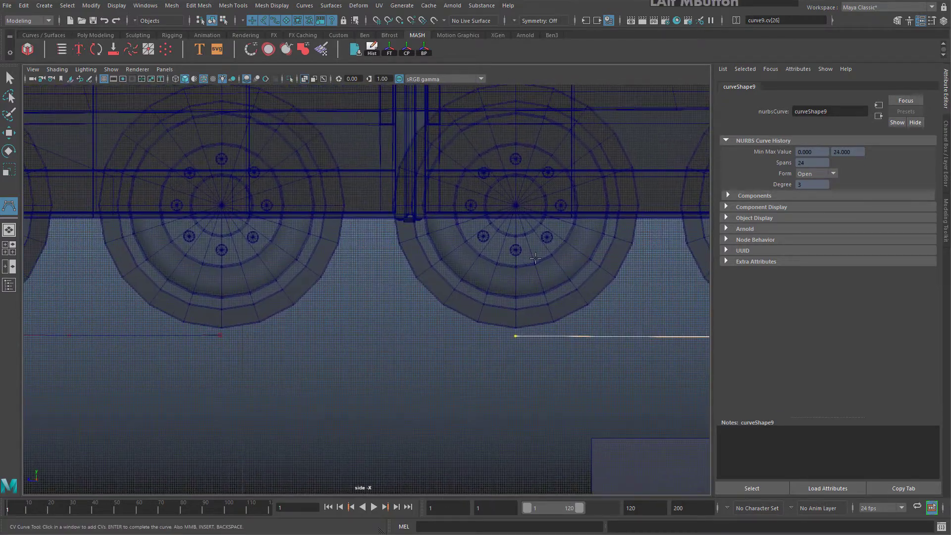
{"action": "scroll", "coordinate": [149, 342], "scroll_direction": "down", "scroll_amount": 3}
{"action": "scroll", "coordinate": [218, 339], "scroll_direction": "up", "scroll_amount": 5}
{"action": "scroll", "coordinate": [308, 314], "scroll_direction": "down", "scroll_amount": 2}
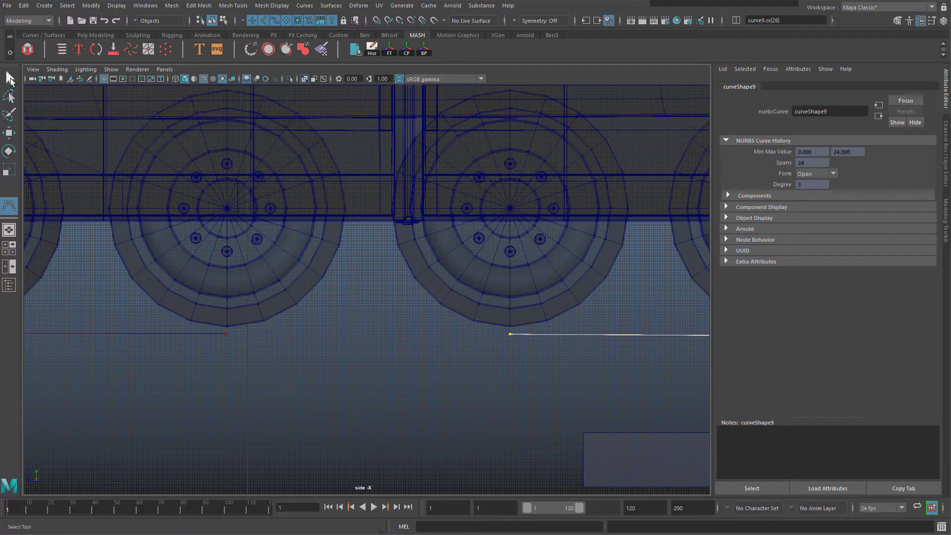
{"action": "left_click", "coordinate": [10, 79]}
Close the gap between the curve's two ends beneath the road wheels with Open/Close
{"action": "scroll", "coordinate": [329, 378], "scroll_direction": "down", "scroll_amount": 5}
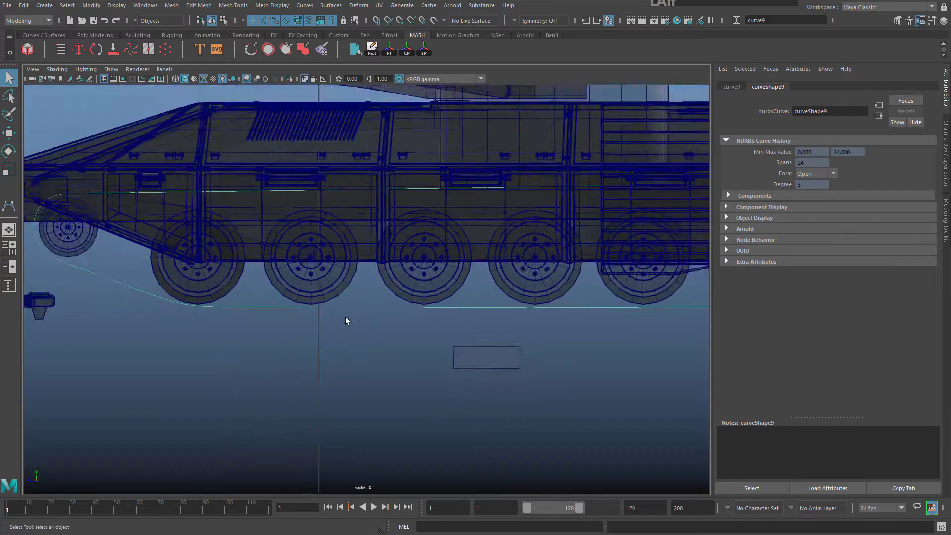
{"action": "scroll", "coordinate": [346, 317], "scroll_direction": "up", "scroll_amount": 4}
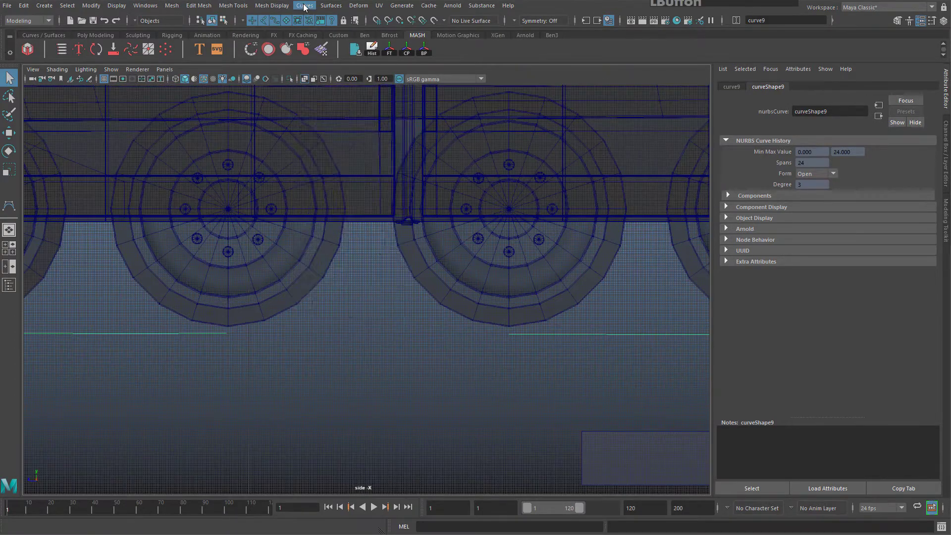
{"action": "left_click", "coordinate": [304, 5]}
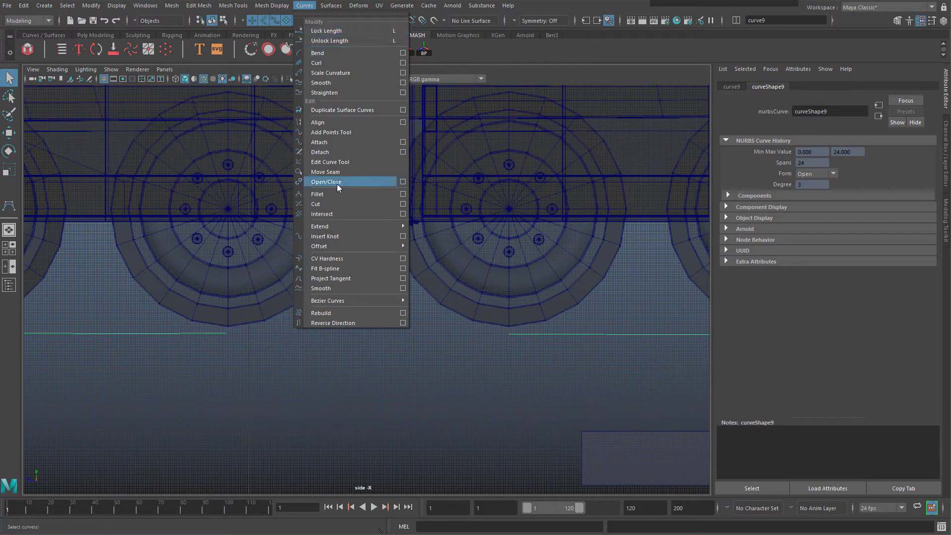
{"action": "left_click", "coordinate": [337, 182]}
{"action": "scroll", "coordinate": [349, 316], "scroll_direction": "down", "scroll_amount": 4}
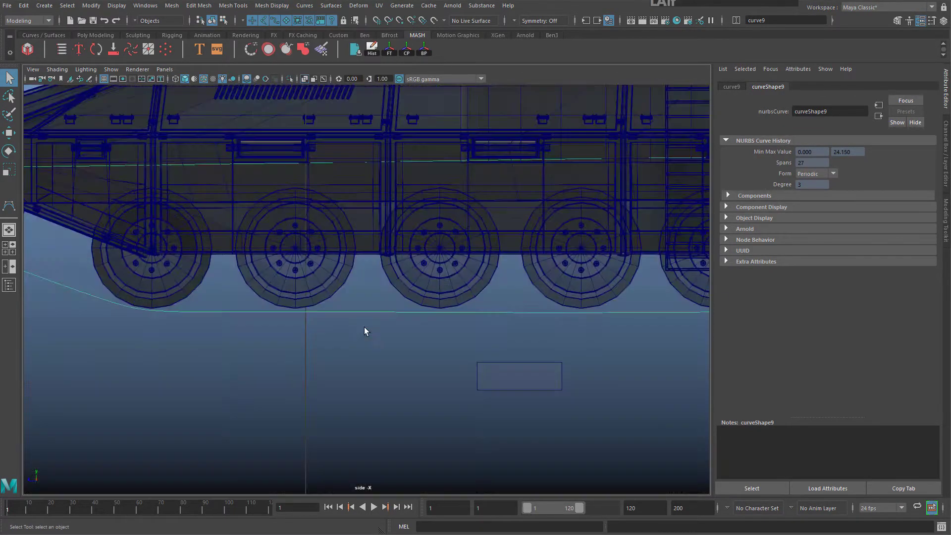
Display the closed curve's control vertices for editing
{"action": "scroll", "coordinate": [359, 296], "scroll_direction": "down", "scroll_amount": 3}
{"action": "scroll", "coordinate": [400, 298], "scroll_direction": "up", "scroll_amount": 1}
{"action": "middle_click_drag", "start_coordinate": [285, 248], "coordinate": [494, 311], "text": "alt"}
{"action": "scroll", "coordinate": [310, 307], "scroll_direction": "up", "scroll_amount": 10}
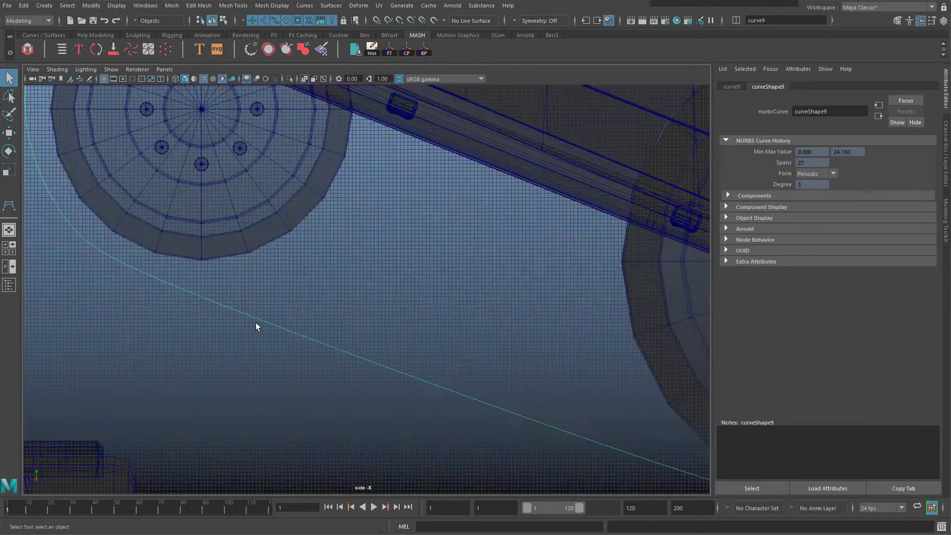
{"action": "right_click", "coordinate": [245, 313]}
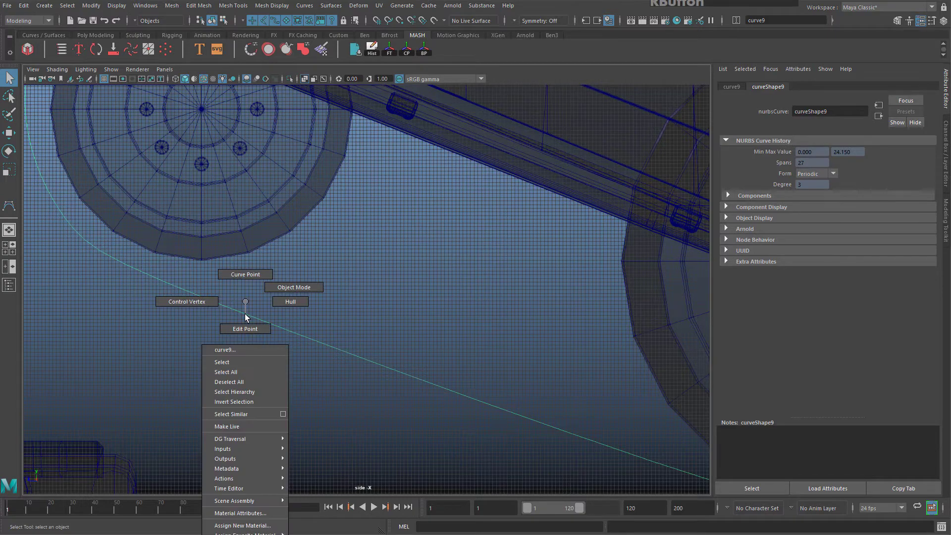
{"action": "left_click", "coordinate": [190, 302]}
{"action": "scroll", "coordinate": [289, 300], "scroll_direction": "down", "scroll_amount": 3}
{"action": "scroll", "coordinate": [317, 300], "scroll_direction": "up", "scroll_amount": 4}
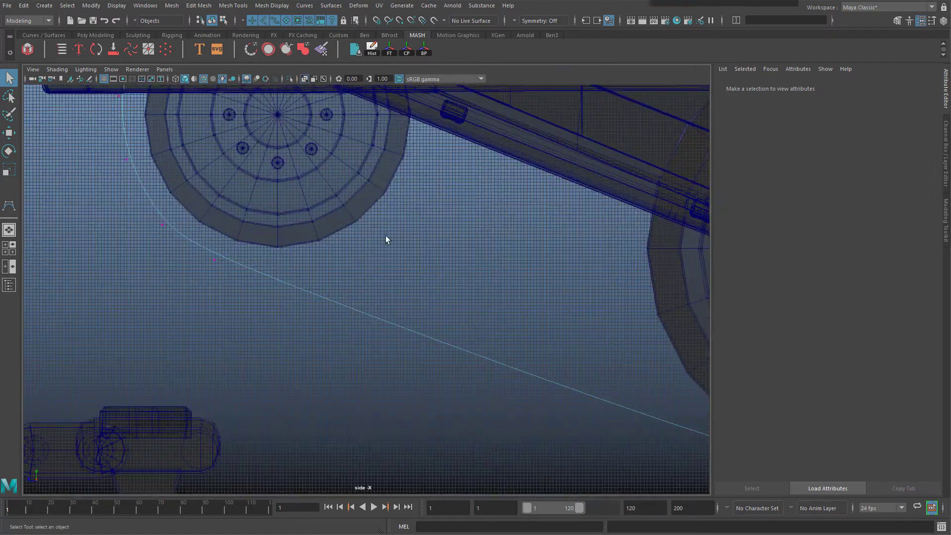
Move the control vertex beneath the front wheel slightly down and rearward to smooth the bend
{"action": "scroll", "coordinate": [465, 353], "scroll_direction": "up", "scroll_amount": 1}
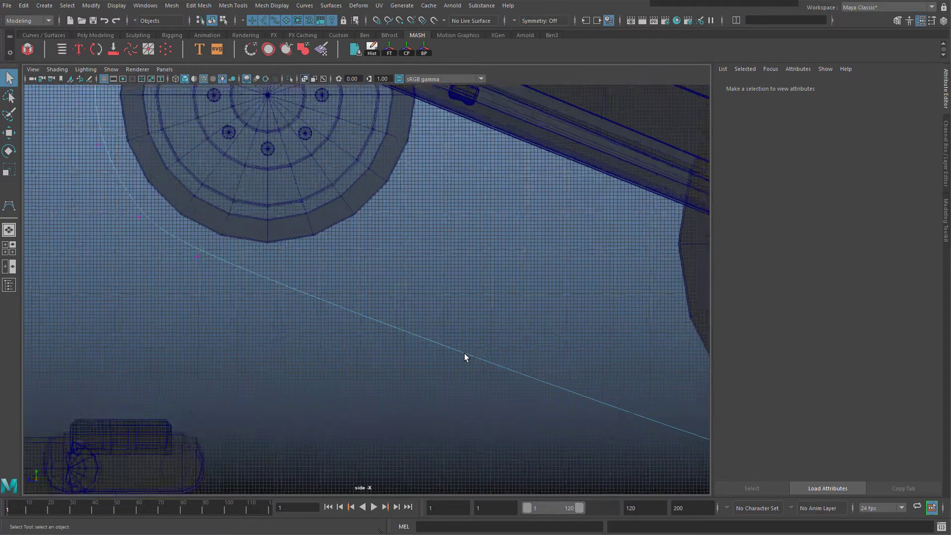
{"action": "scroll", "coordinate": [436, 302], "scroll_direction": "down", "scroll_amount": 4}
{"action": "middle_click_drag", "start_coordinate": [403, 253], "coordinate": [330, 309], "text": "alt"}
{"action": "middle_click_drag", "start_coordinate": [264, 182], "coordinate": [396, 269], "text": "alt"}
{"action": "middle_click_drag", "start_coordinate": [322, 365], "coordinate": [326, 244], "text": "alt"}
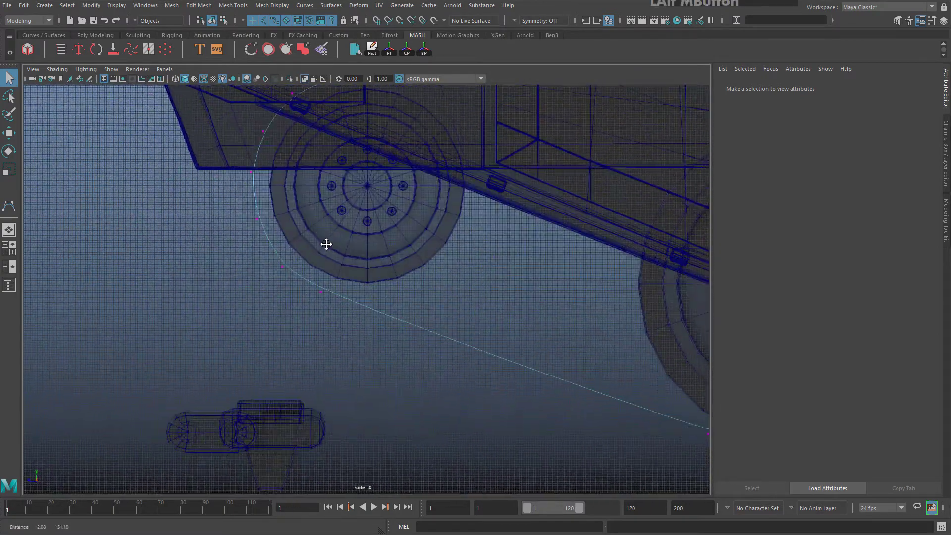
{"action": "scroll", "coordinate": [326, 244], "scroll_direction": "up", "scroll_amount": 3}
{"action": "scroll", "coordinate": [277, 248], "scroll_direction": "up", "scroll_amount": 2}
{"action": "left_click_drag", "start_coordinate": [251, 278], "coordinate": [302, 337]}
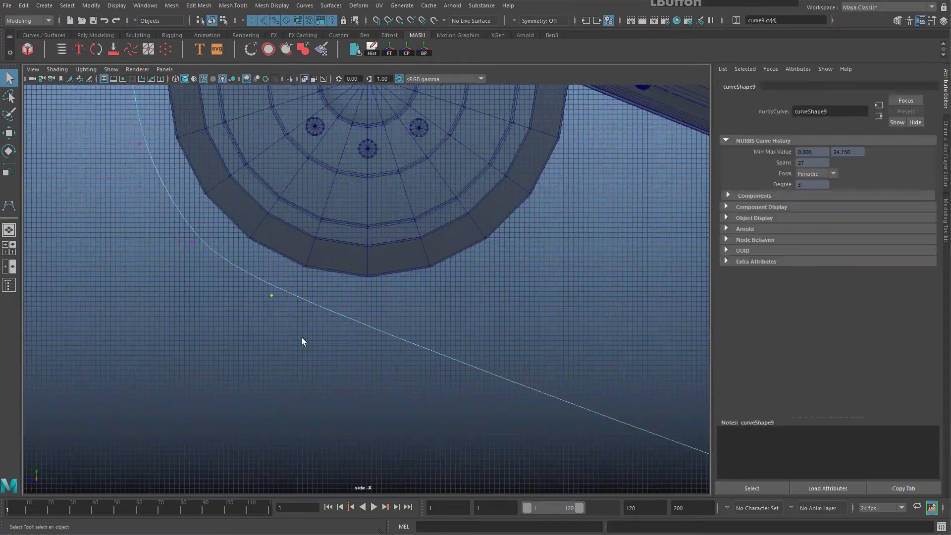
{"action": "scroll", "coordinate": [317, 322], "scroll_direction": "down", "scroll_amount": 4}
{"action": "key", "text": "w"}
{"action": "scroll", "coordinate": [275, 268], "scroll_direction": "up", "scroll_amount": 3}
{"action": "left_click_drag", "start_coordinate": [250, 262], "coordinate": [293, 288]}
Adjust the control vertices around the front wheel and above the rear wheel to round the curve around both wheels
{"action": "middle_click_drag", "start_coordinate": [260, 197], "coordinate": [290, 349], "text": "alt"}
{"action": "scroll", "coordinate": [328, 252], "scroll_direction": "down", "scroll_amount": 3}
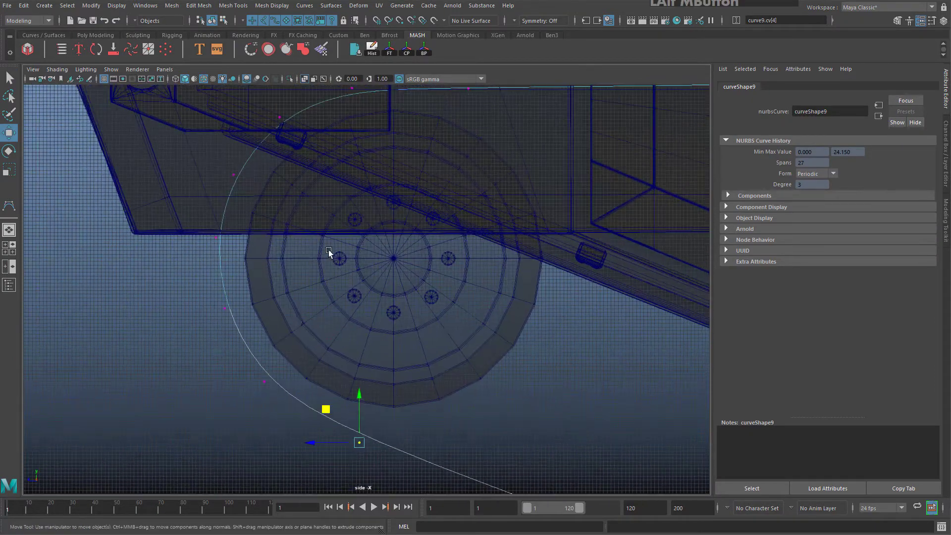
{"action": "left_click_drag", "start_coordinate": [331, 361], "coordinate": [337, 365]}
{"action": "middle_click_drag", "start_coordinate": [362, 213], "coordinate": [342, 233], "text": "alt"}
{"action": "left_click_drag", "start_coordinate": [306, 131], "coordinate": [312, 129]}
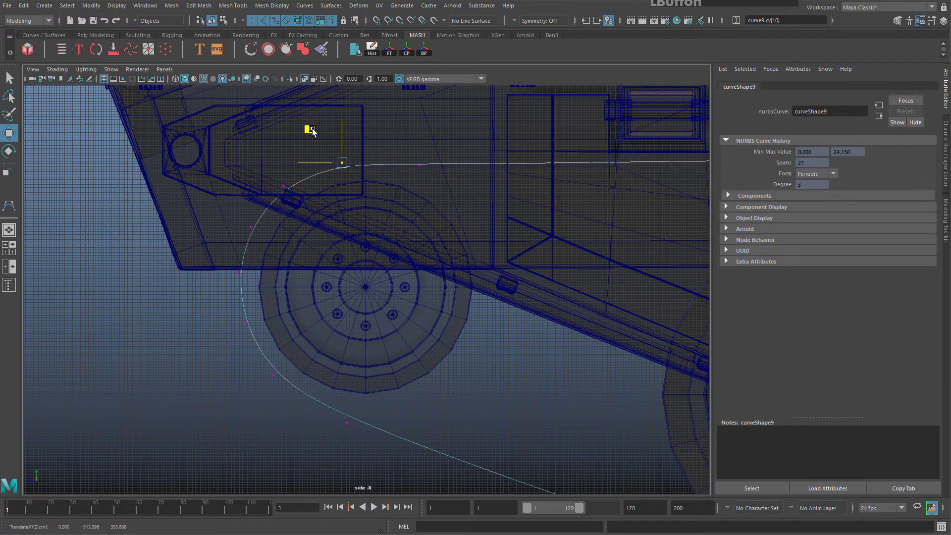
{"action": "scroll", "coordinate": [691, 304], "scroll_direction": "down", "scroll_amount": 3}
{"action": "middle_click_drag", "start_coordinate": [691, 305], "coordinate": [208, 198], "text": "alt"}
{"action": "scroll", "coordinate": [584, 264], "scroll_direction": "down", "scroll_amount": 3}
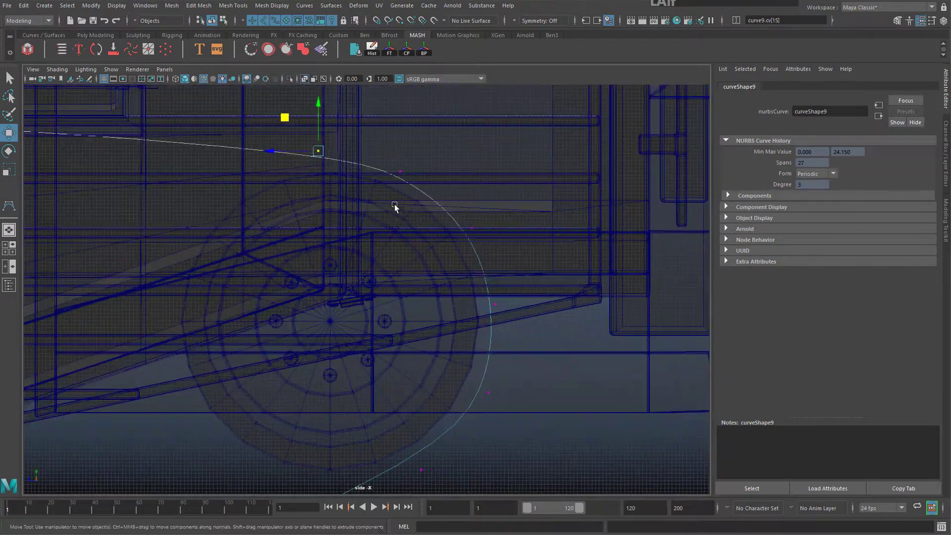
Check the loop from the rear wheel to the front wheel and return the curve to object mode
{"action": "scroll", "coordinate": [566, 287], "scroll_direction": "down", "scroll_amount": 3}
{"action": "middle_click_drag", "start_coordinate": [566, 287], "coordinate": [842, 214], "text": "alt"}
{"action": "scroll", "coordinate": [585, 349], "scroll_direction": "down", "scroll_amount": 4}
{"action": "middle_click_drag", "start_coordinate": [233, 336], "coordinate": [941, 401], "text": "alt"}
{"action": "scroll", "coordinate": [291, 342], "scroll_direction": "up", "scroll_amount": 4}
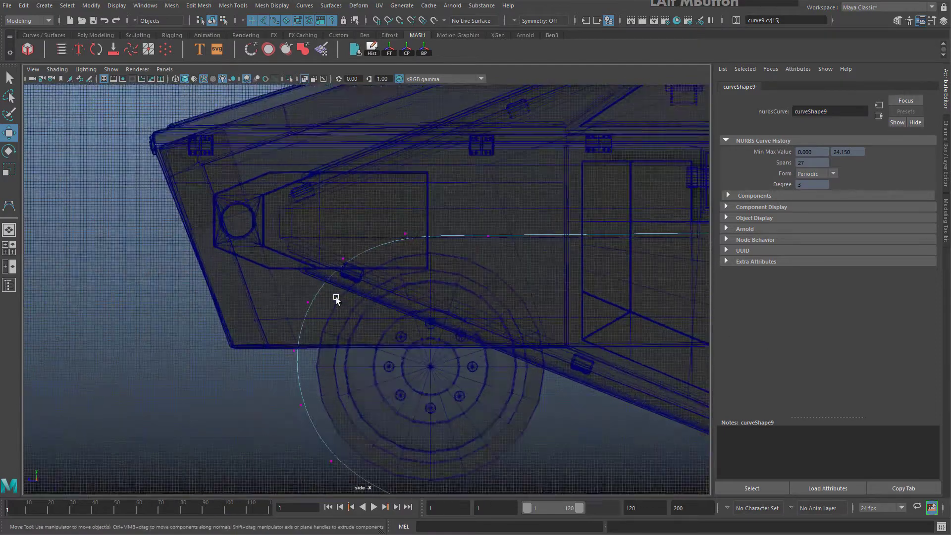
{"action": "scroll", "coordinate": [336, 297], "scroll_direction": "down", "scroll_amount": 2}
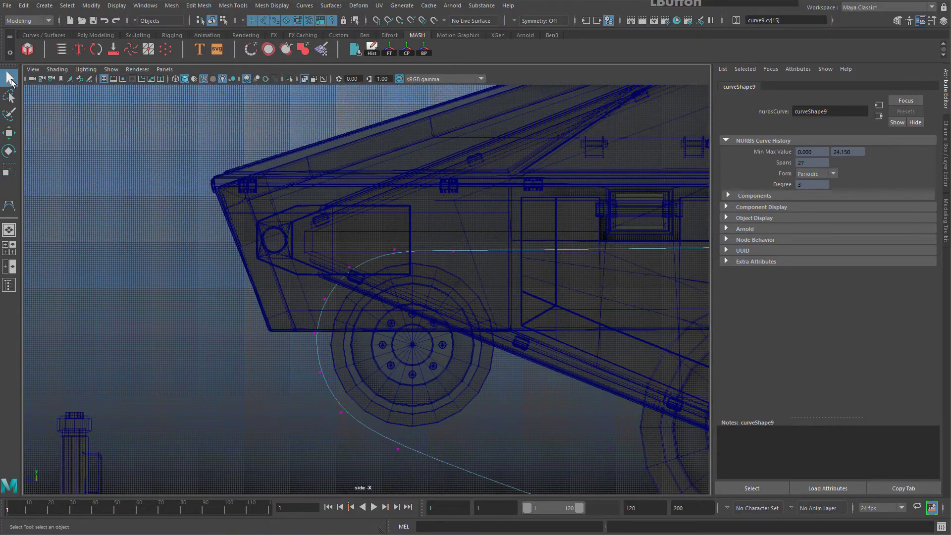
{"action": "scroll", "coordinate": [421, 365], "scroll_direction": "down", "scroll_amount": 3}
{"action": "middle_click_drag", "start_coordinate": [510, 422], "coordinate": [340, 315], "text": "alt"}
{"action": "right_click_drag", "start_coordinate": [335, 301], "coordinate": [335, 330]}
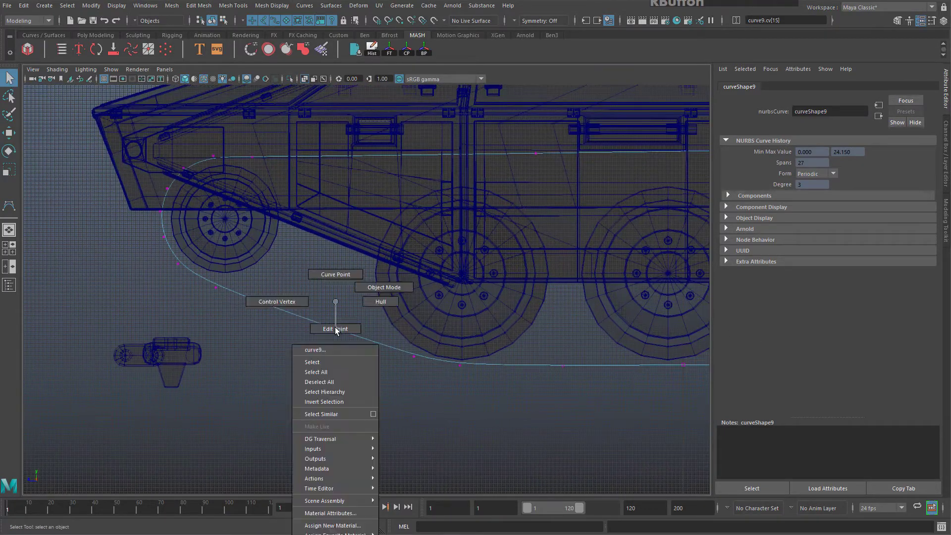
{"action": "right_click_drag", "start_coordinate": [390, 285], "coordinate": [390, 286]}
{"action": "scroll", "coordinate": [440, 324], "scroll_direction": "down", "scroll_amount": 3}
Move the curve sideways, clear of the tank, in the perspective view and center its pivot
{"action": "key", "text": "space"}
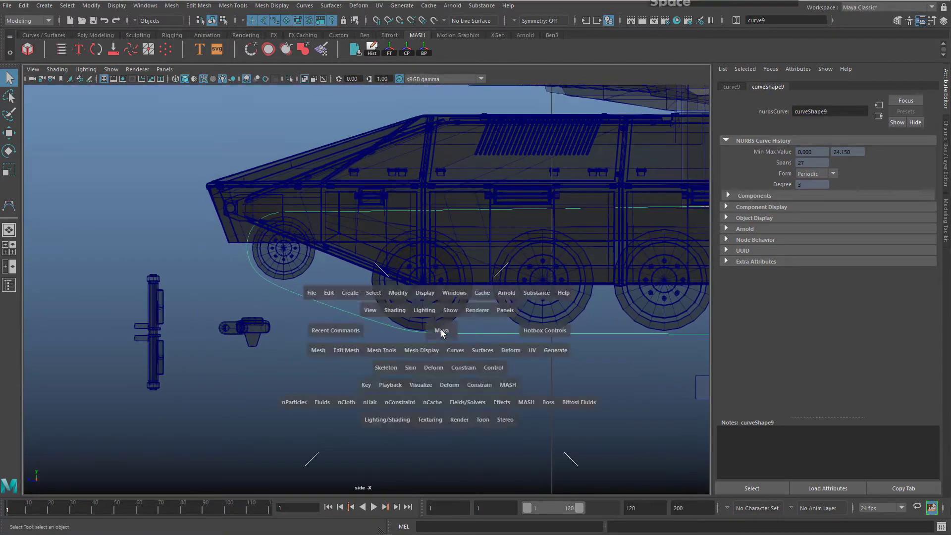
{"action": "key", "text": "space"}
{"action": "scroll", "coordinate": [397, 260], "scroll_direction": "down", "scroll_amount": 3}
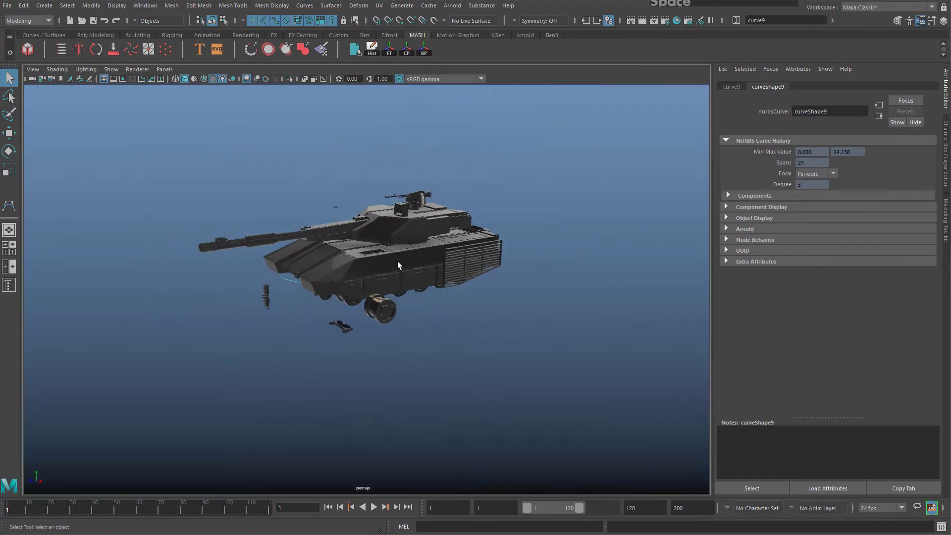
{"action": "scroll", "coordinate": [388, 269], "scroll_direction": "up", "scroll_amount": 5}
{"action": "left_click_drag", "start_coordinate": [346, 269], "coordinate": [266, 293], "text": "alt"}
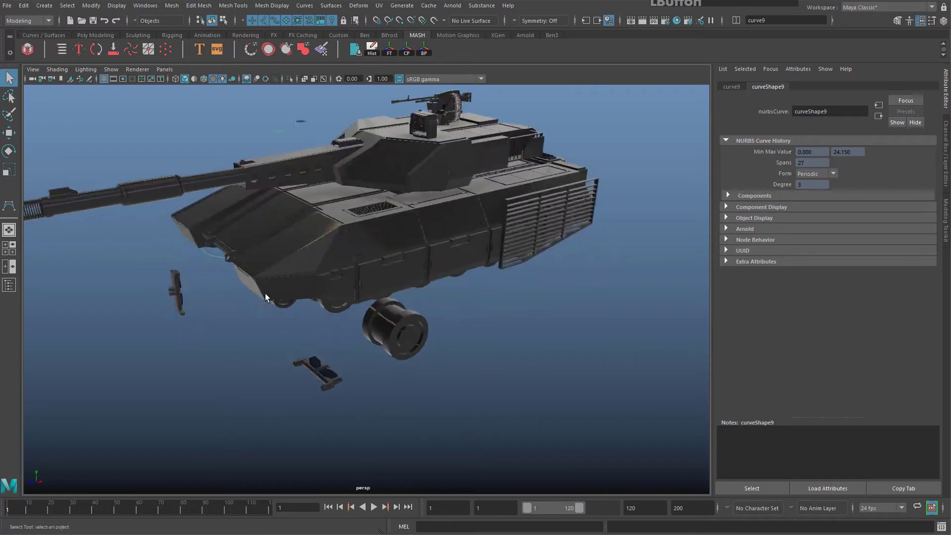
{"action": "key", "text": "w"}
{"action": "left_click_drag", "start_coordinate": [323, 125], "coordinate": [473, 273]}
{"action": "left_click", "coordinate": [95, 34]}
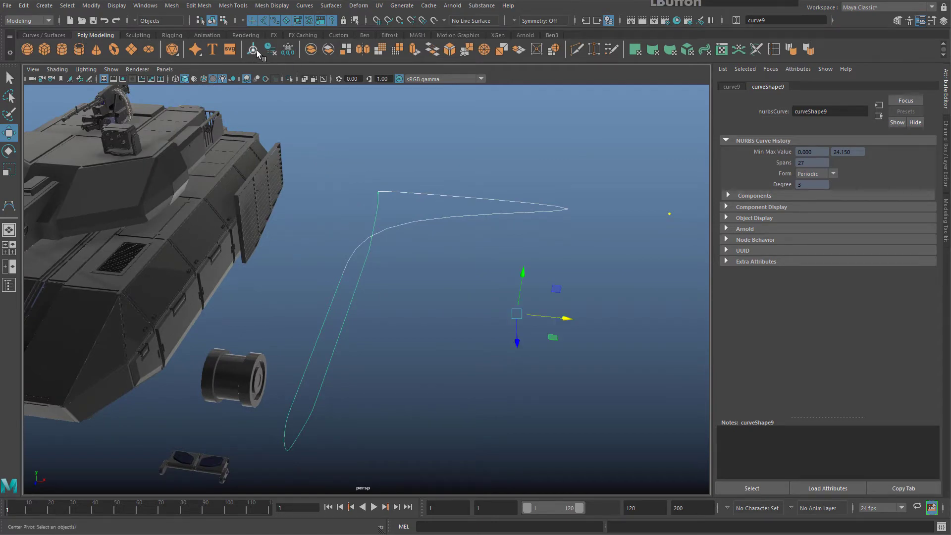
{"action": "left_click_drag", "start_coordinate": [376, 188], "coordinate": [389, 249], "text": "alt"}
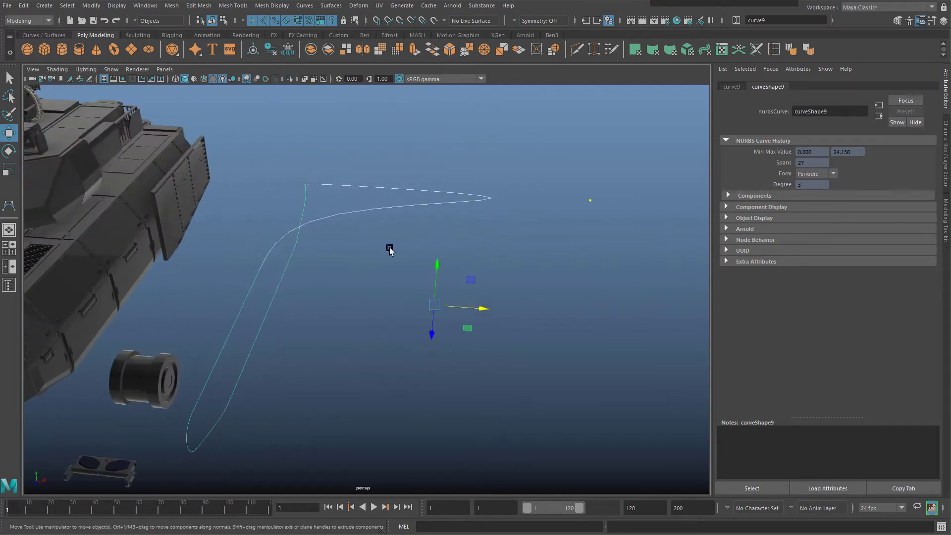
Scale the curve down along the X axis to flatten it into a single plane
{"action": "key", "text": "r"}
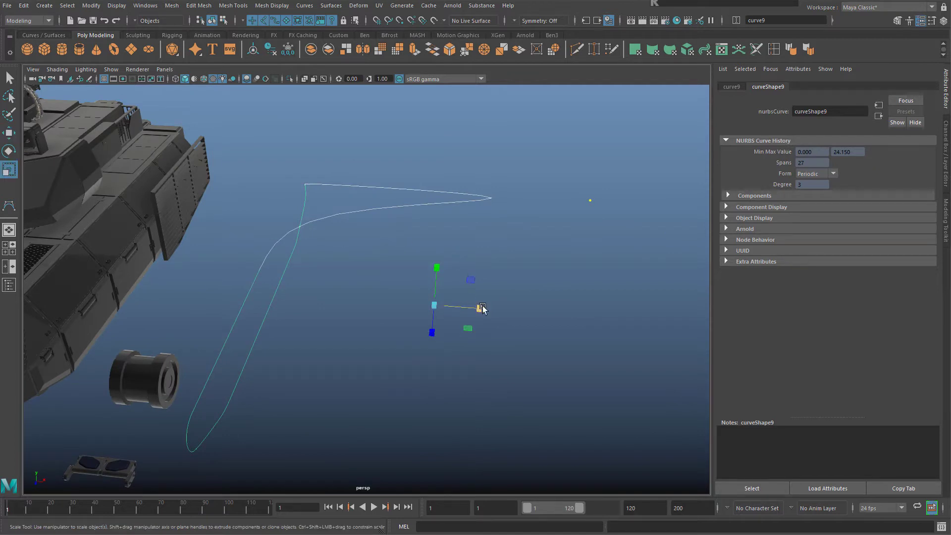
{"action": "left_click_drag", "start_coordinate": [482, 308], "coordinate": [403, 304]}
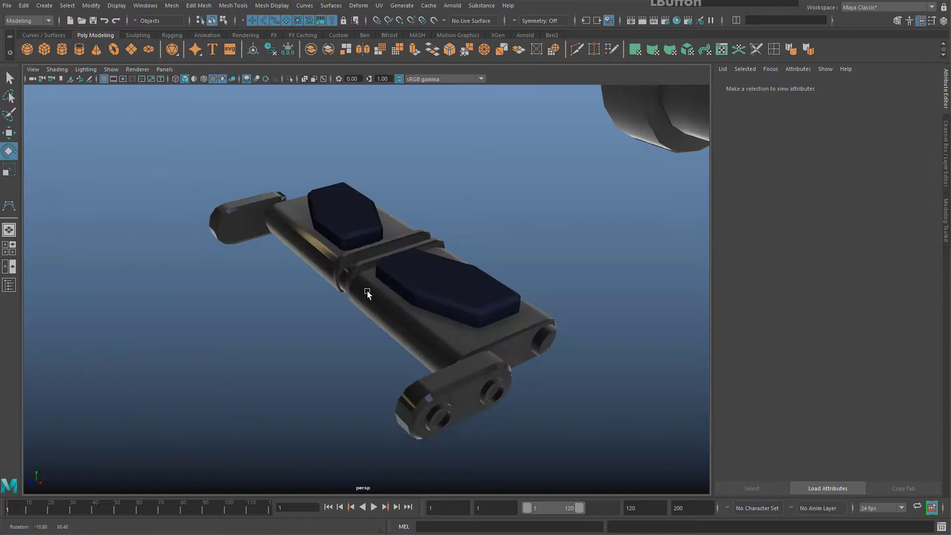
Select the separate tread piece, examine its shape and pivot placement, and display its transform values
{"action": "left_click_drag", "start_coordinate": [367, 290], "coordinate": [374, 244], "text": "alt"}
{"action": "left_click", "coordinate": [373, 242]}
{"action": "key", "text": "w"}
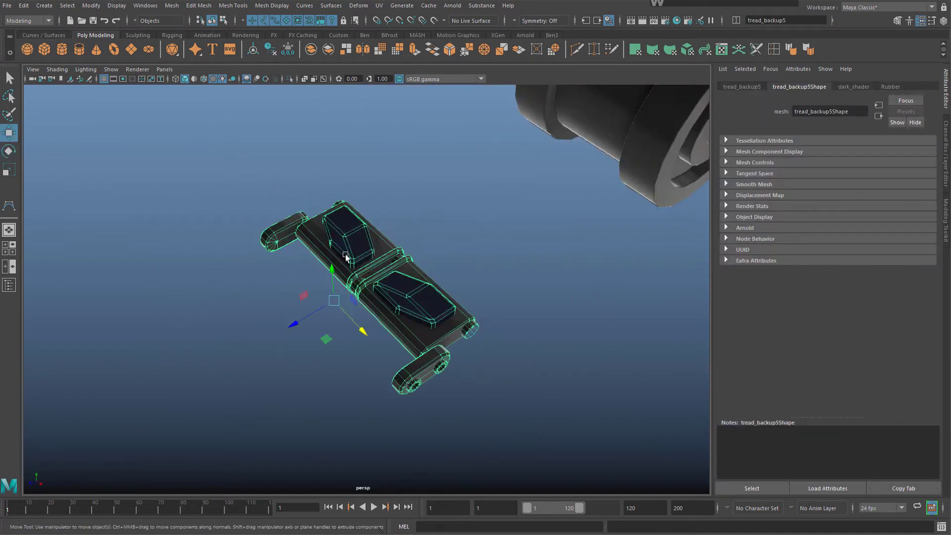
{"action": "scroll", "coordinate": [345, 256], "scroll_direction": "up", "scroll_amount": 5}
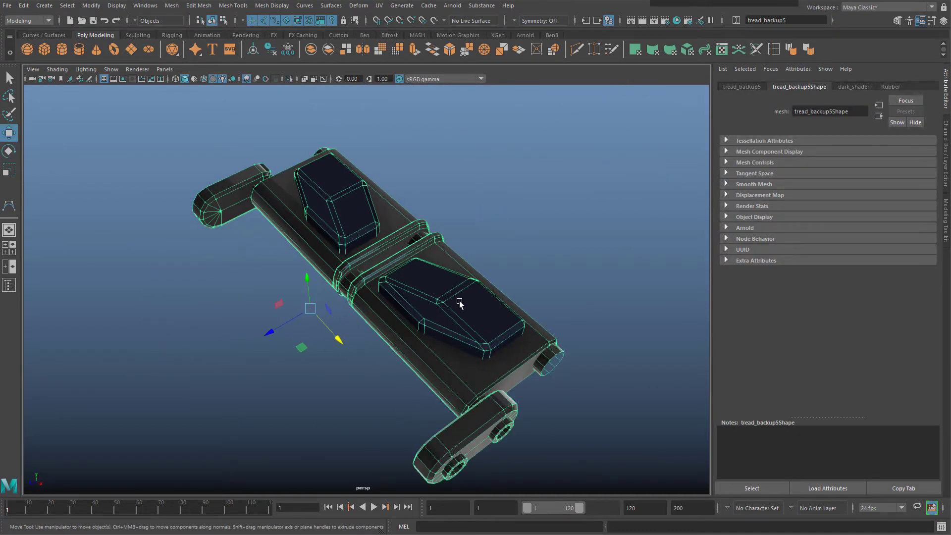
{"action": "scroll", "coordinate": [371, 276], "scroll_direction": "down", "scroll_amount": 4}
{"action": "scroll", "coordinate": [370, 279], "scroll_direction": "up", "scroll_amount": 3}
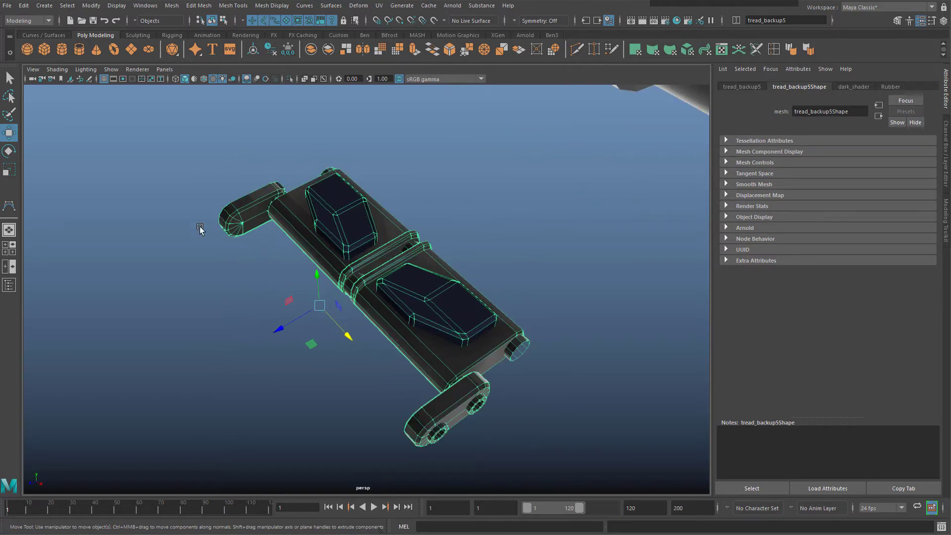
{"action": "scroll", "coordinate": [350, 294], "scroll_direction": "up", "scroll_amount": 1}
{"action": "scroll", "coordinate": [351, 292], "scroll_direction": "down", "scroll_amount": 1}
{"action": "mouse_move", "coordinate": [350, 290]}
{"action": "left_mouse_down", "text": "alt"}
{"action": "mouse_move", "coordinate": [361, 248]}
{"action": "mouse_move", "coordinate": [353, 291]}
{"action": "left_mouse_up", "text": "alt"}
{"action": "left_click_drag", "start_coordinate": [295, 296], "coordinate": [276, 261], "text": "alt"}
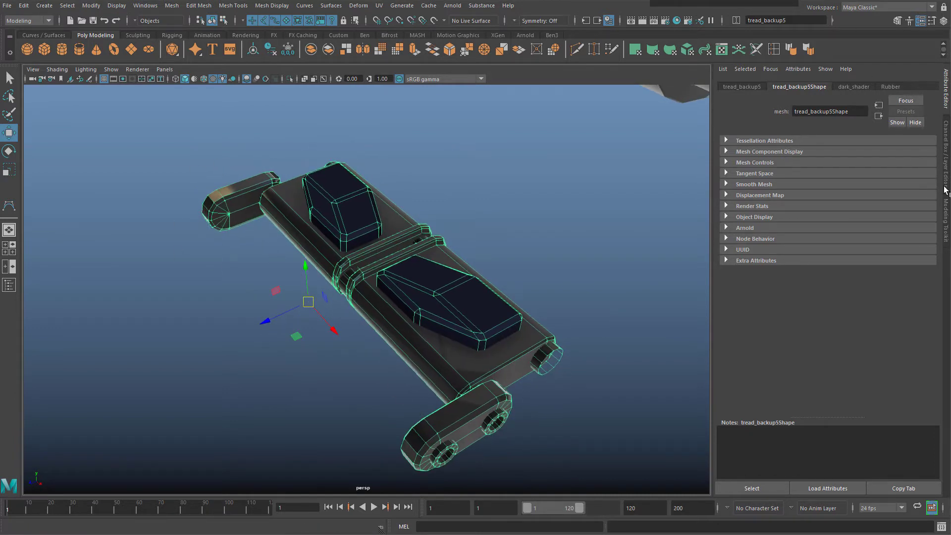
{"action": "left_click", "coordinate": [946, 144]}
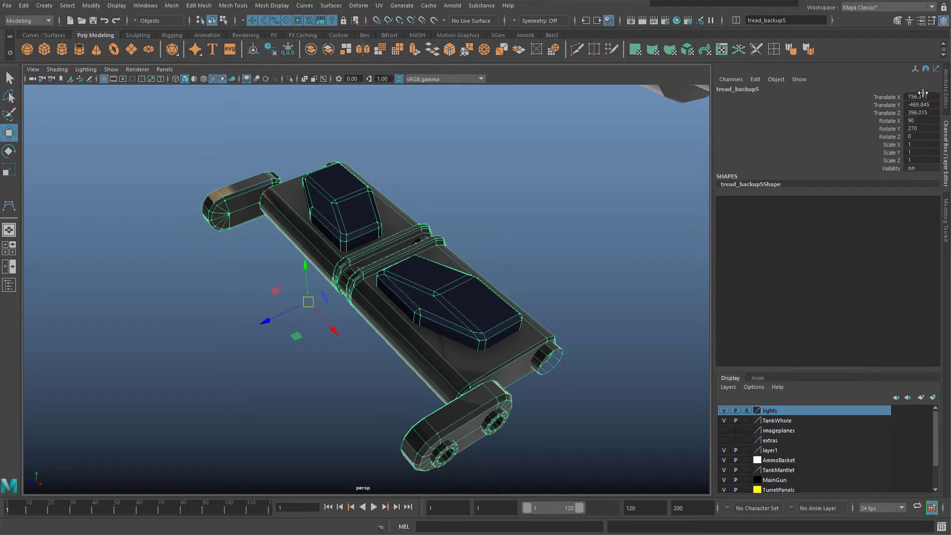
Freeze the transformations of the tread piece
{"action": "right_click_drag", "start_coordinate": [336, 284], "coordinate": [356, 192], "text": "alt"}
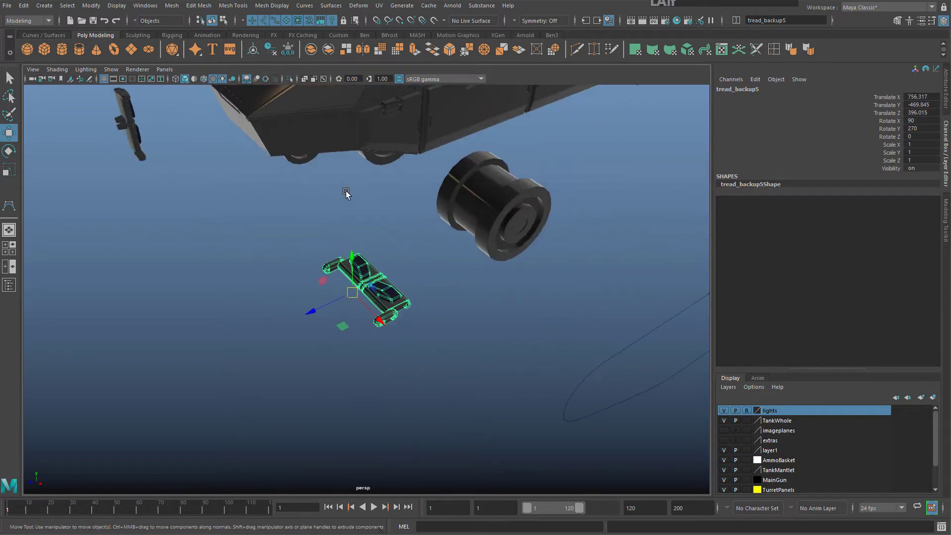
{"action": "left_click_drag", "start_coordinate": [346, 193], "coordinate": [280, 73], "text": "alt"}
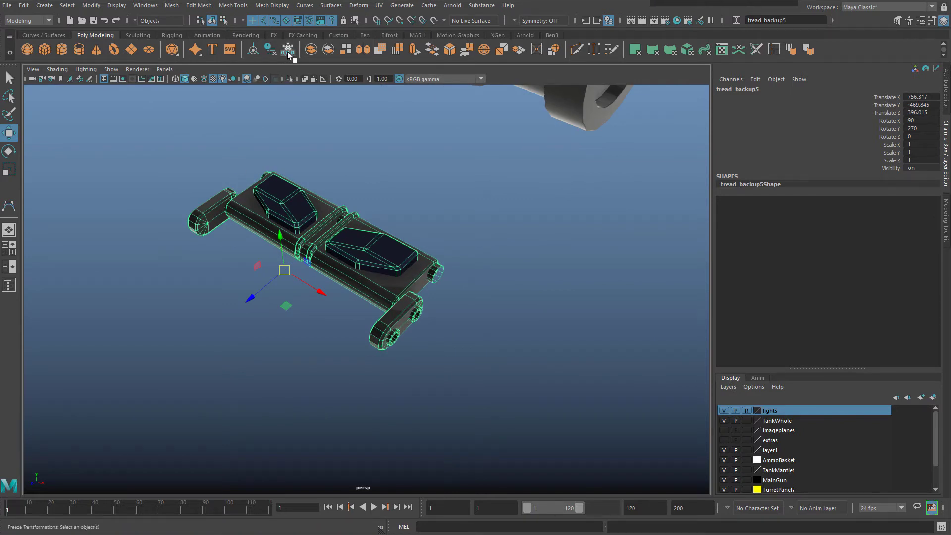
{"action": "scroll", "coordinate": [358, 147], "scroll_direction": "up", "scroll_amount": 3}
{"action": "middle_click_drag", "start_coordinate": [358, 147], "coordinate": [385, 184], "text": "alt"}
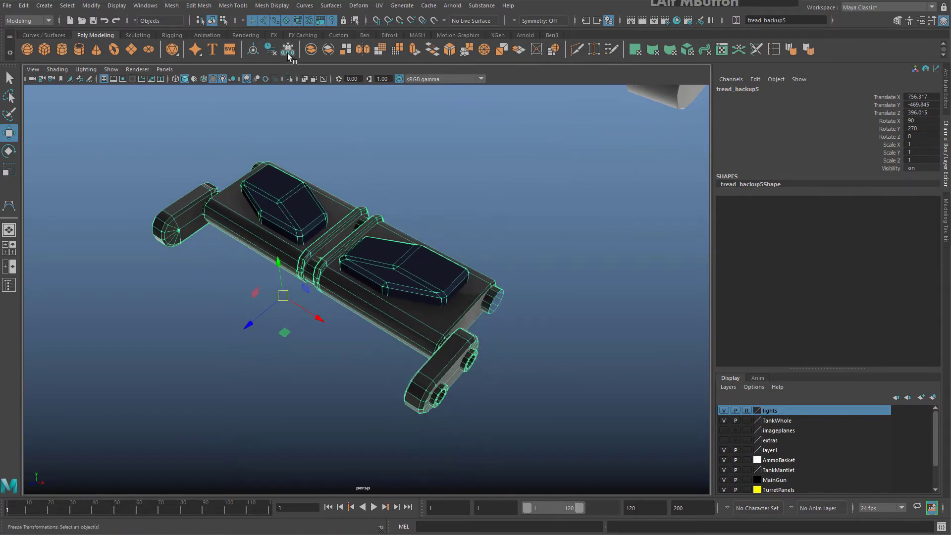
{"action": "left_click", "coordinate": [288, 53]}
Try moving the tread piece across the horizontal plane, and undo the move
{"action": "scroll", "coordinate": [412, 282], "scroll_direction": "down", "scroll_amount": 5}
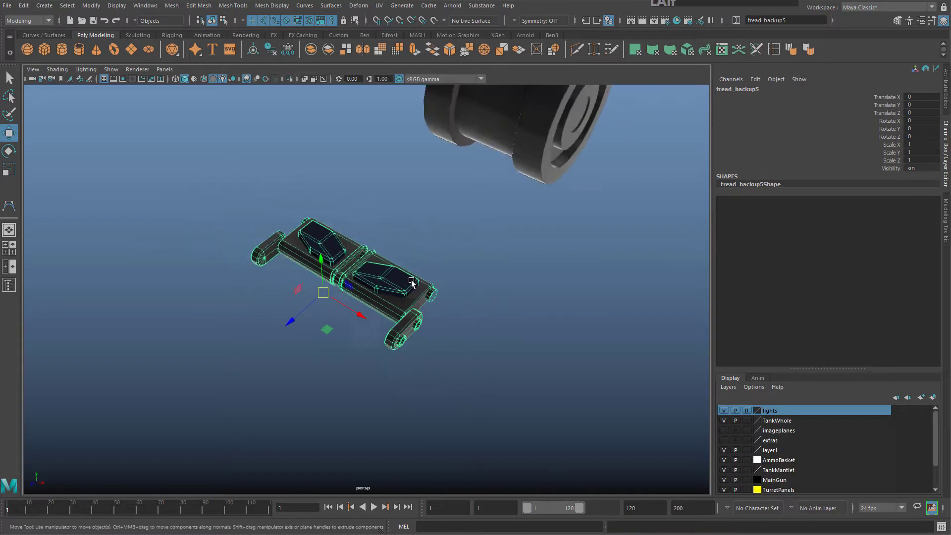
{"action": "scroll", "coordinate": [346, 315], "scroll_direction": "up", "scroll_amount": 1}
{"action": "left_click_drag", "start_coordinate": [327, 330], "coordinate": [382, 289]}
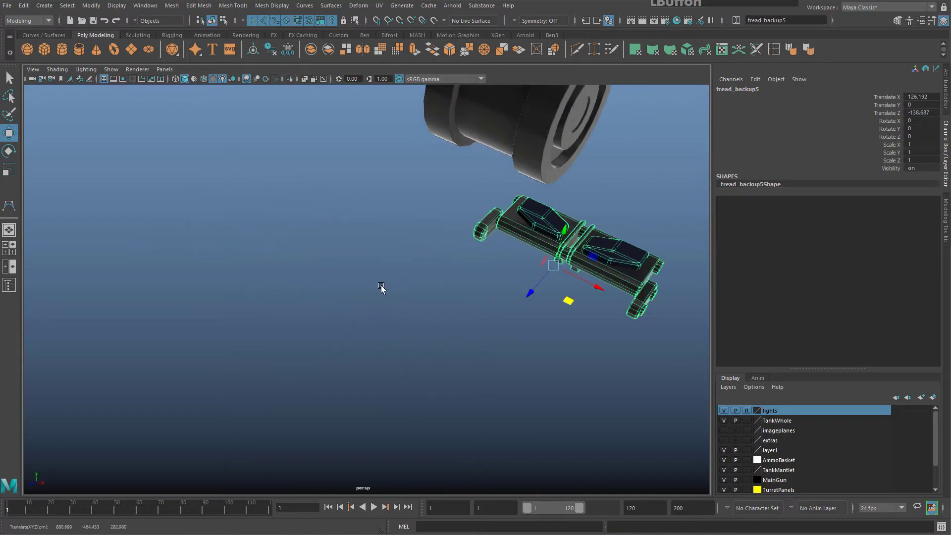
{"action": "middle_click_drag", "start_coordinate": [336, 313], "coordinate": [264, 324], "text": "alt"}
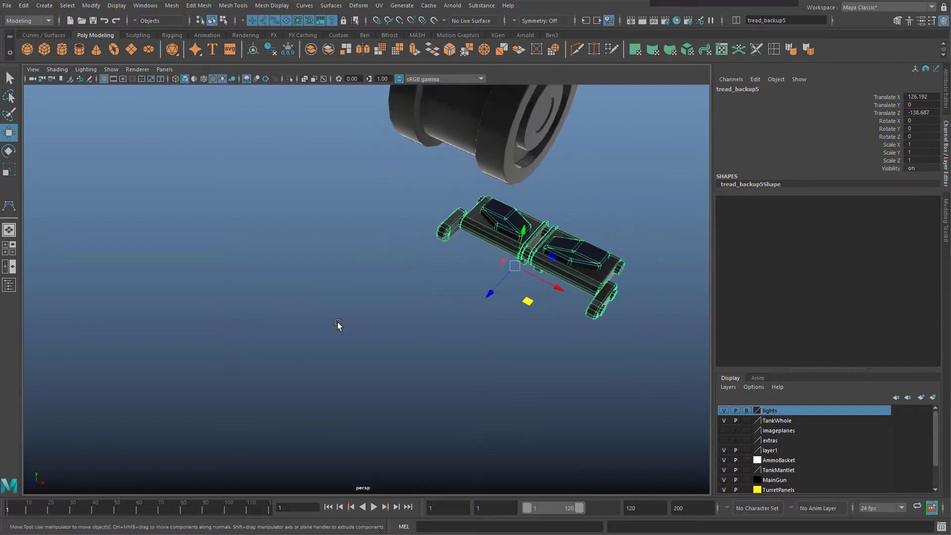
{"action": "key", "text": "ctrl+z"}
{"action": "key", "text": "ctrl+z"}
{"action": "key", "text": "ctrl+z"}
{"action": "key", "text": "ctrl+z"}
{"action": "key", "text": "ctrl+z"}
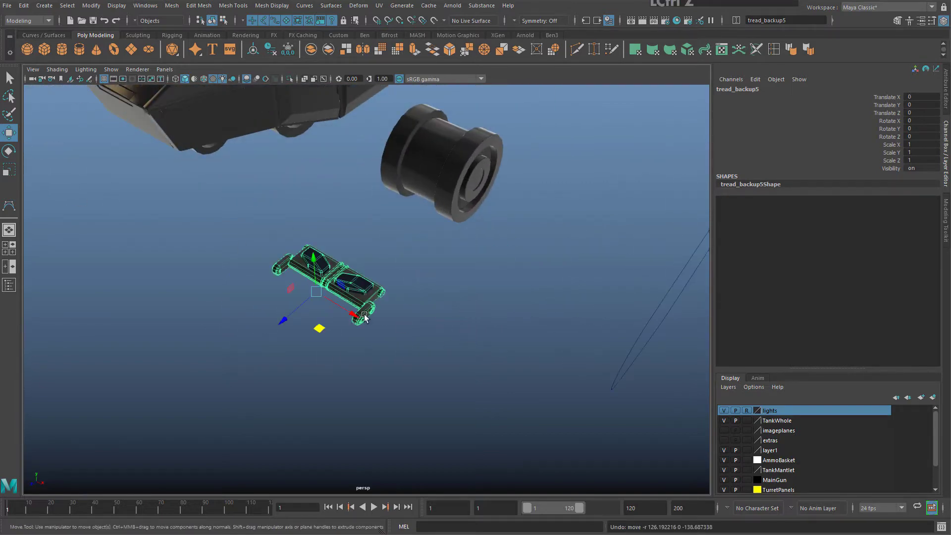
Center the pivot of the tread piece
{"action": "left_click_drag", "start_coordinate": [365, 318], "coordinate": [524, 273], "text": "alt"}
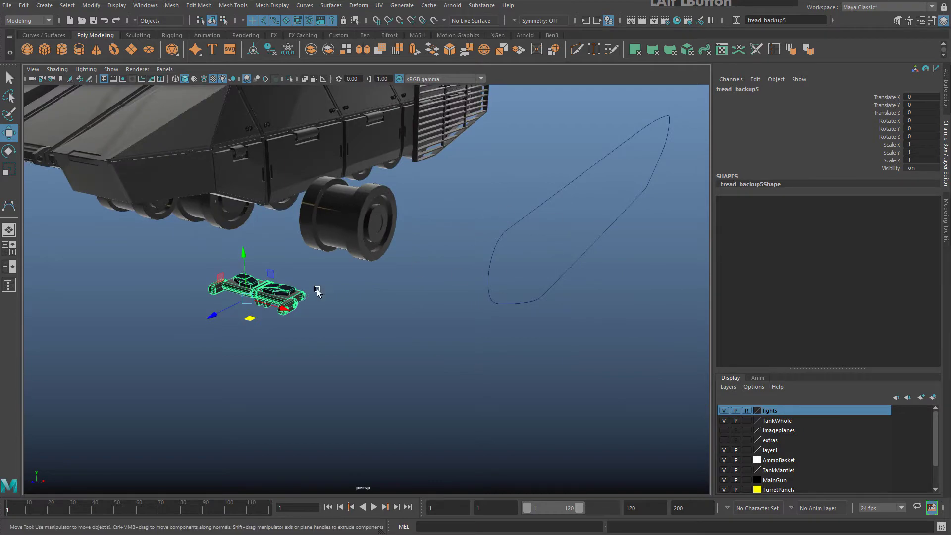
{"action": "left_click_drag", "start_coordinate": [317, 292], "coordinate": [470, 187], "text": "alt"}
{"action": "middle_click_drag", "start_coordinate": [388, 221], "coordinate": [482, 242], "text": "alt"}
{"action": "right_click_drag", "start_coordinate": [406, 247], "coordinate": [469, 259], "text": "alt"}
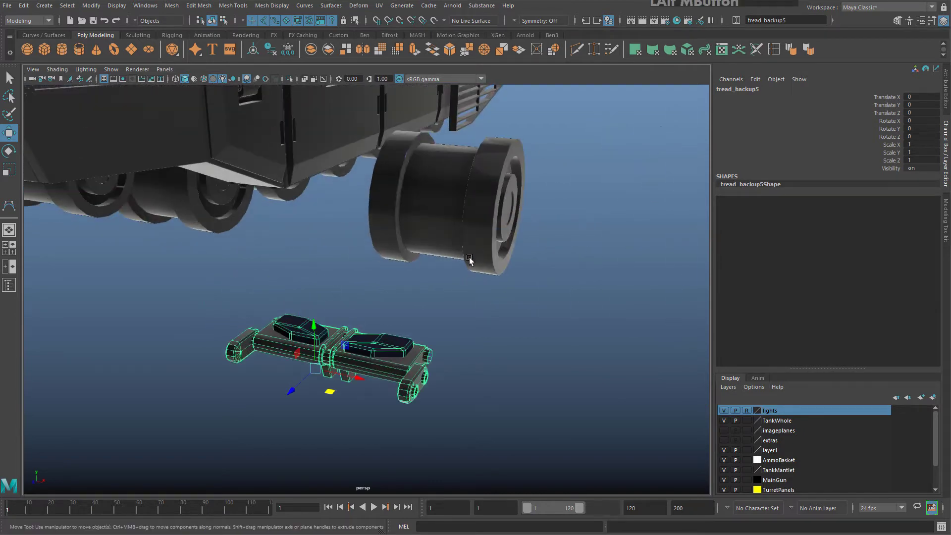
{"action": "left_click_drag", "start_coordinate": [469, 259], "coordinate": [411, 282], "text": "alt"}
{"action": "middle_click_drag", "start_coordinate": [376, 352], "coordinate": [406, 283], "text": "alt"}
{"action": "left_click_drag", "start_coordinate": [406, 283], "coordinate": [404, 267], "text": "alt"}
{"action": "left_click_drag", "start_coordinate": [376, 212], "coordinate": [376, 223], "text": "alt"}
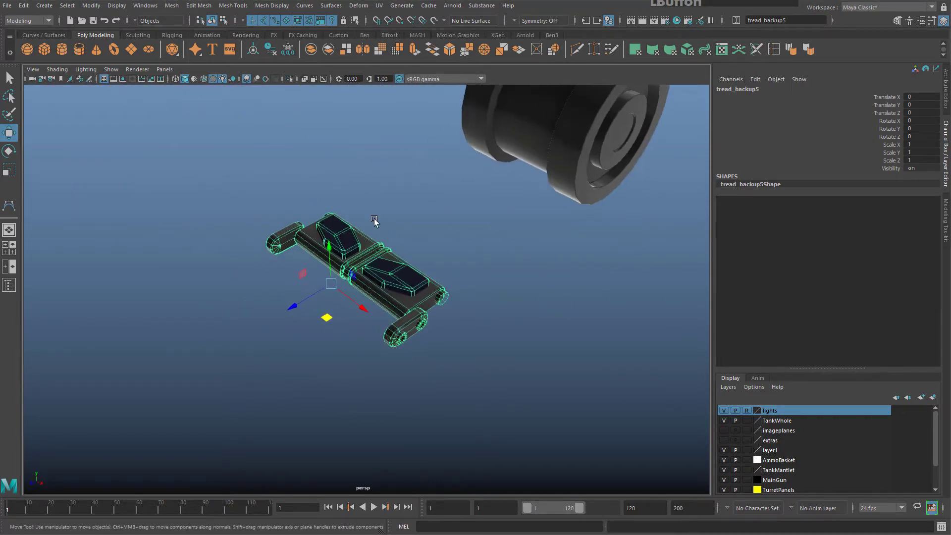
{"action": "left_click", "coordinate": [214, 106]}
{"action": "left_click", "coordinate": [341, 230]}
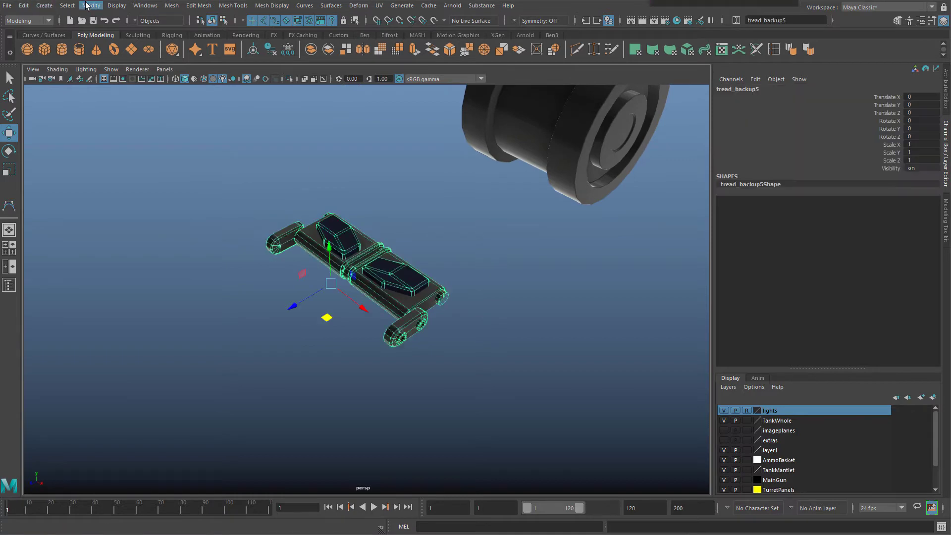
{"action": "left_click", "coordinate": [255, 53]}
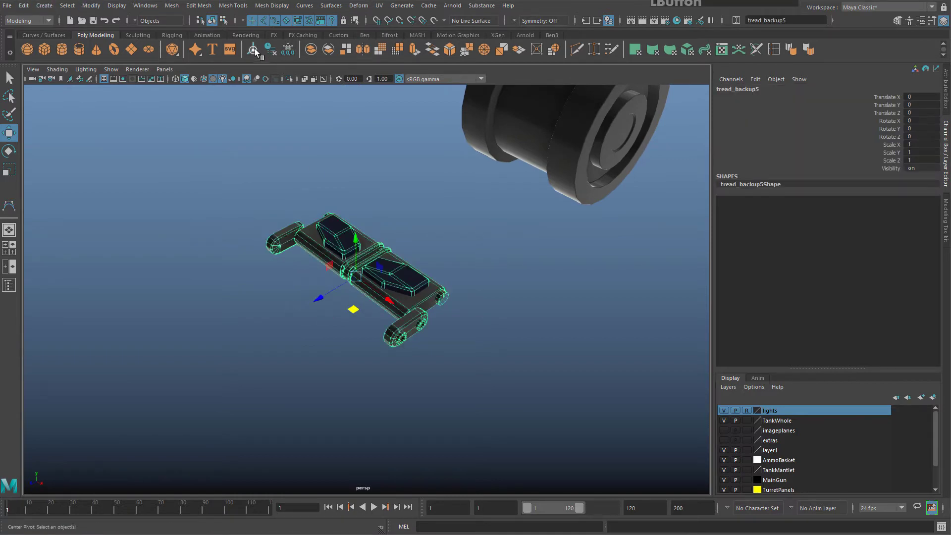
Bake the centered pivot into the tread piece's transform
{"action": "mouse_move", "coordinate": [350, 244]}
{"action": "left_mouse_down", "text": "alt"}
{"action": "mouse_move", "coordinate": [334, 250]}
{"action": "mouse_move", "coordinate": [347, 248]}
{"action": "left_mouse_up", "text": "alt"}
{"action": "middle_click_drag", "start_coordinate": [347, 247], "coordinate": [361, 255], "text": "alt"}
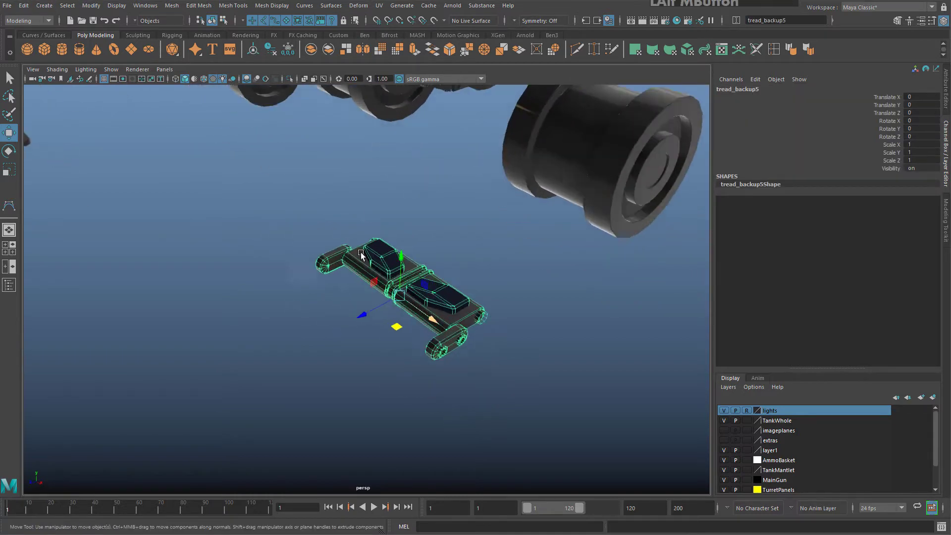
{"action": "scroll", "coordinate": [361, 255], "scroll_direction": "up", "scroll_amount": 3}
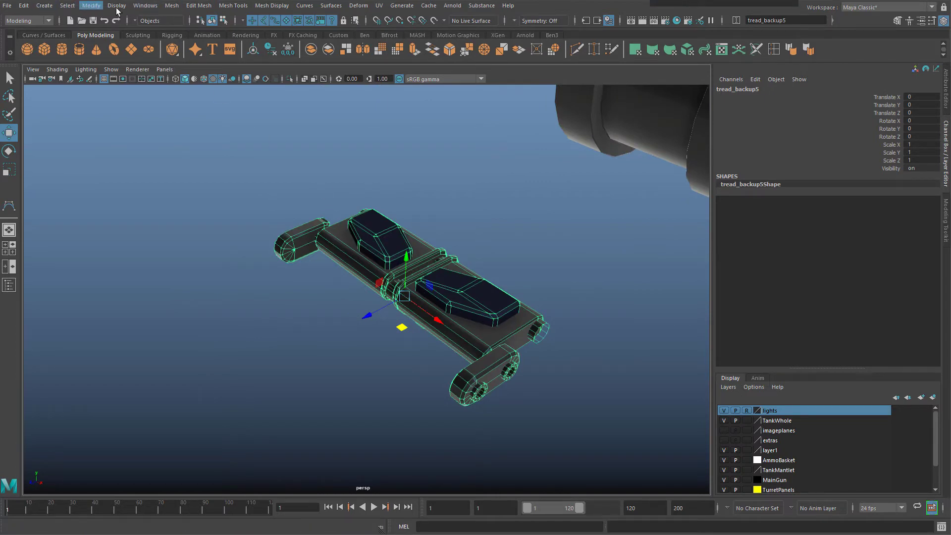
{"action": "left_click", "coordinate": [93, 6]}
{"action": "left_click", "coordinate": [142, 87]}
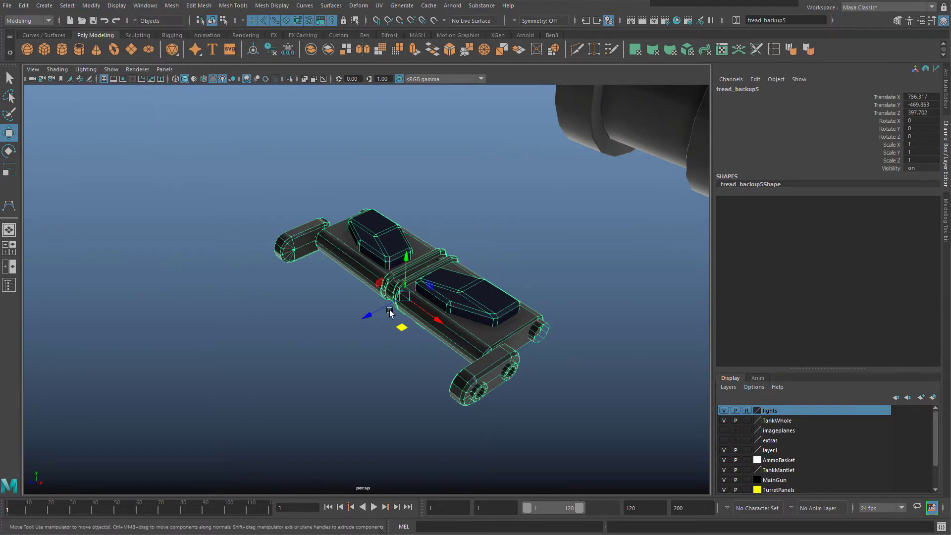
Move the tread piece horizontally to the far side of the tank, at about X -838 and Z -379, and frame it
{"action": "middle_click_drag", "start_coordinate": [392, 297], "coordinate": [414, 336], "text": "alt"}
{"action": "scroll", "coordinate": [414, 350], "scroll_direction": "up", "scroll_amount": 3}
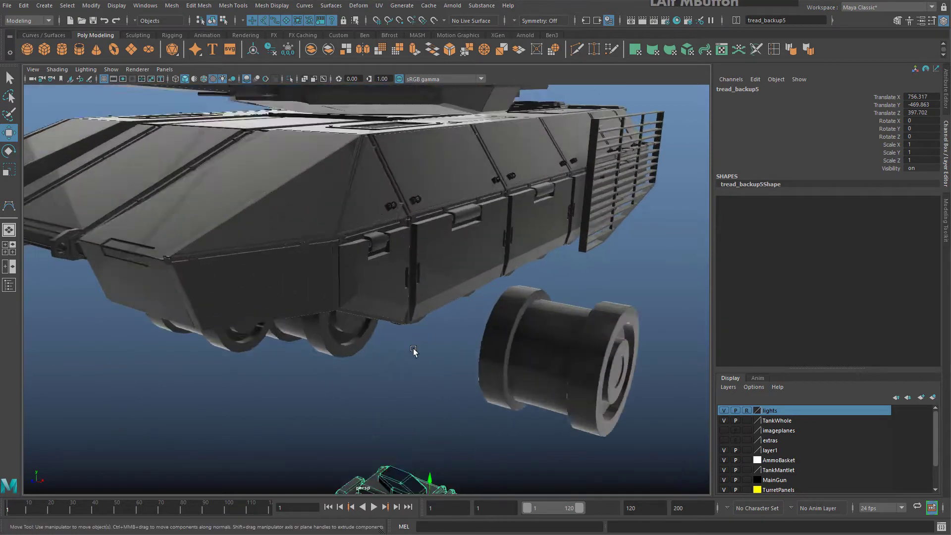
{"action": "scroll", "coordinate": [421, 376], "scroll_direction": "down", "scroll_amount": 2}
{"action": "left_click_drag", "start_coordinate": [415, 442], "coordinate": [273, 316]}
{"action": "middle_click_drag", "start_coordinate": [273, 316], "coordinate": [332, 382], "text": "alt"}
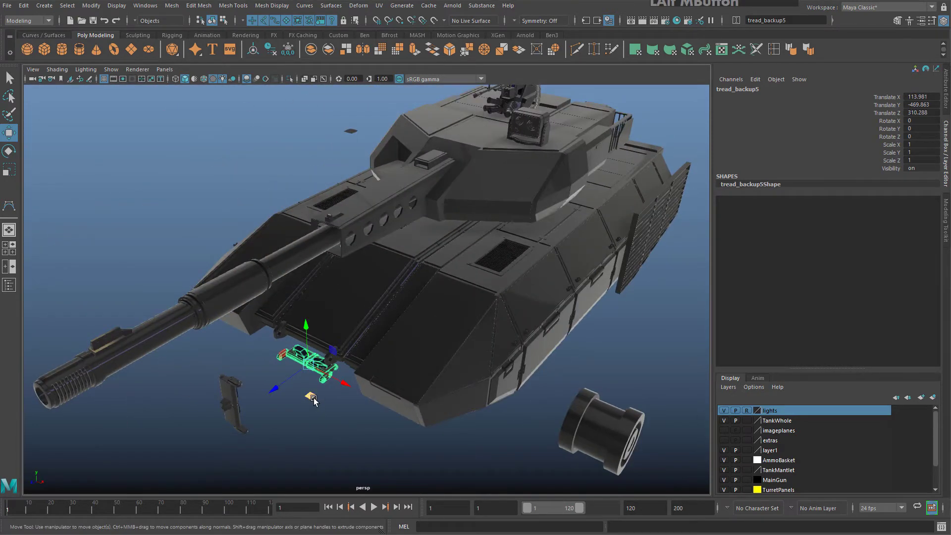
{"action": "left_click_drag", "start_coordinate": [314, 399], "coordinate": [248, 201]}
{"action": "middle_click_drag", "start_coordinate": [307, 173], "coordinate": [373, 340], "text": "alt"}
{"action": "scroll", "coordinate": [304, 231], "scroll_direction": "up", "scroll_amount": 3}
{"action": "key", "text": "f"}
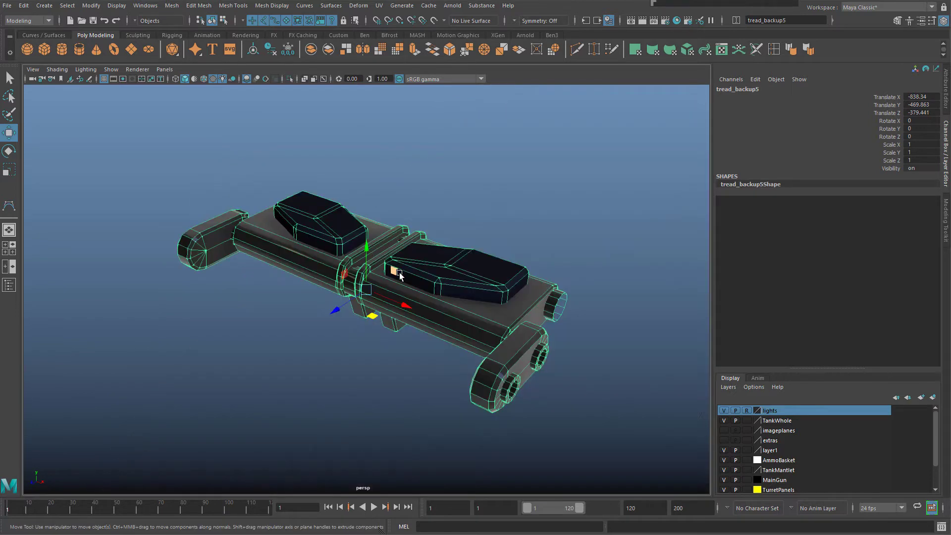
Snap the tread piece to the center of the grid at the world origin
{"action": "scroll", "coordinate": [399, 276], "scroll_direction": "down", "scroll_amount": 10}
{"action": "middle_click_drag", "start_coordinate": [401, 285], "coordinate": [380, 273], "text": "alt"}
{"action": "scroll", "coordinate": [373, 268], "scroll_direction": "up", "scroll_amount": 4}
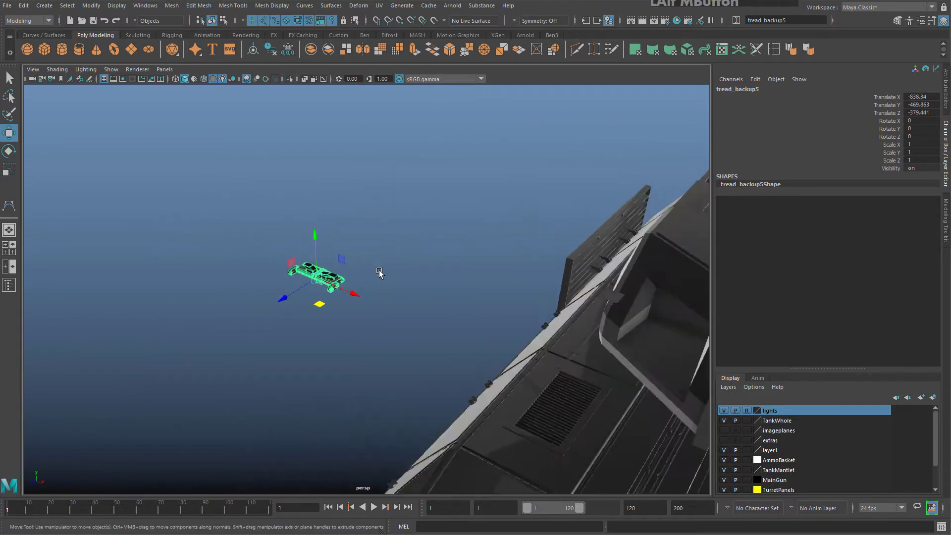
{"action": "left_click_drag", "start_coordinate": [380, 273], "coordinate": [476, 294], "text": "alt"}
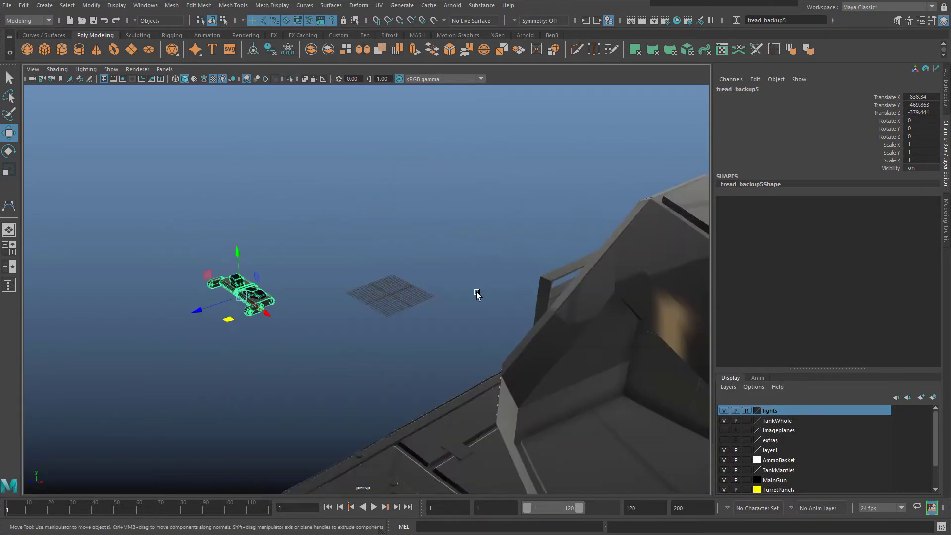
{"action": "left_click_drag", "start_coordinate": [256, 305], "coordinate": [313, 284], "text": "alt"}
{"action": "middle_click_drag", "start_coordinate": [313, 284], "coordinate": [372, 272], "text": "alt"}
{"action": "right_click_drag", "start_coordinate": [371, 271], "coordinate": [318, 307], "text": "alt"}
{"action": "middle_click_drag", "start_coordinate": [318, 304], "coordinate": [324, 304], "text": "alt"}
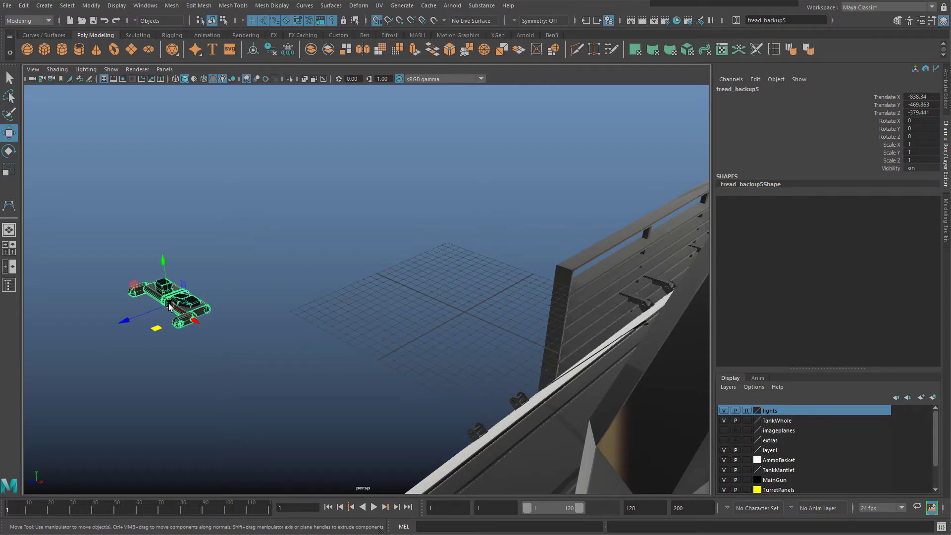
{"action": "left_click_drag", "start_coordinate": [170, 307], "coordinate": [462, 313]}
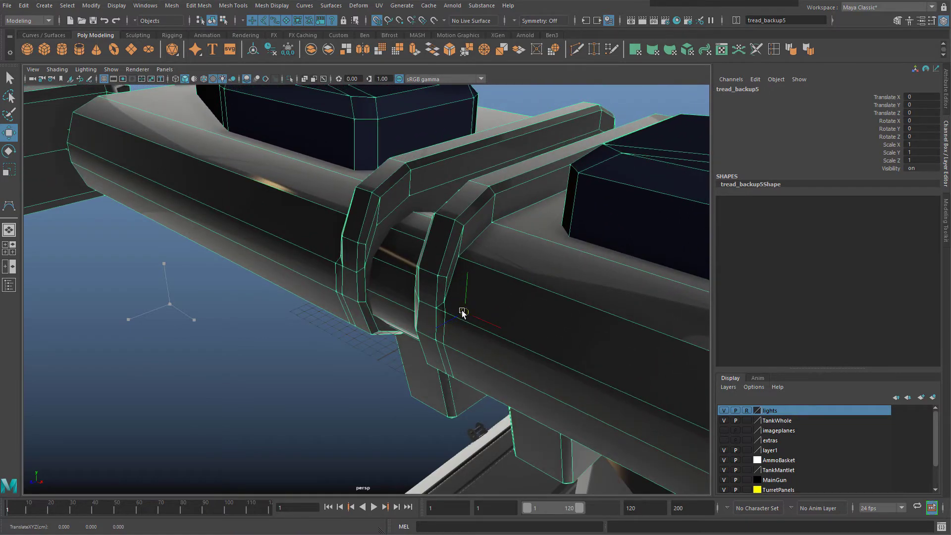
Check the tread piece's pivot against the grid center in wireframe display, and return to the lit shaded display
{"action": "key", "text": "4"}
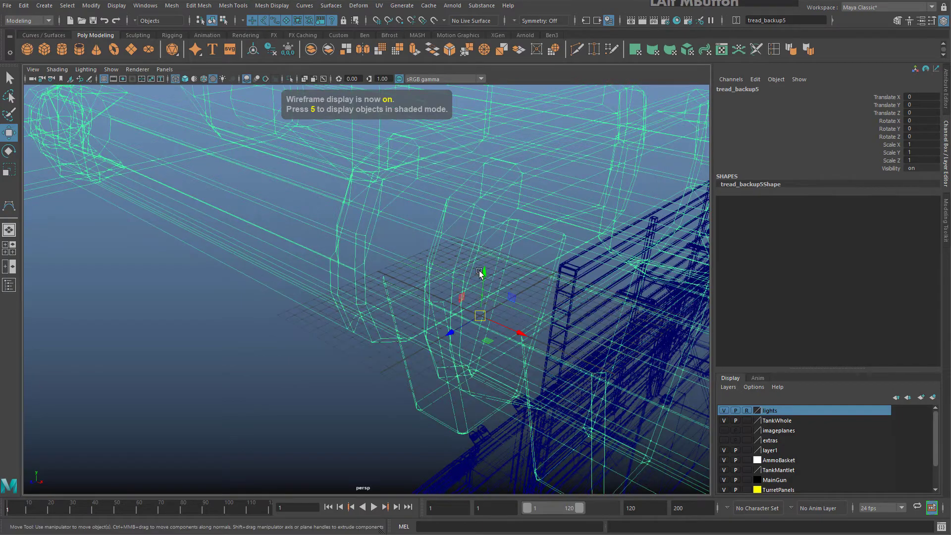
{"action": "mouse_move", "coordinate": [410, 263]}
{"action": "left_mouse_down", "text": "alt"}
{"action": "mouse_move", "coordinate": [388, 267]}
{"action": "mouse_move", "coordinate": [414, 276]}
{"action": "mouse_move", "coordinate": [396, 270]}
{"action": "left_mouse_up", "text": "alt"}
{"action": "left_click_drag", "start_coordinate": [297, 297], "coordinate": [341, 360]}
{"action": "key", "text": "x"}
{"action": "key", "text": "7"}
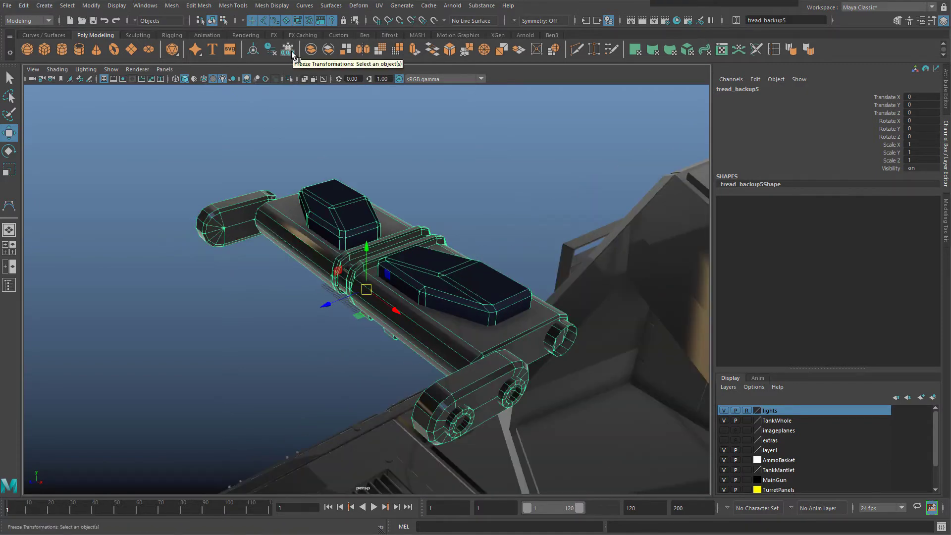
Freeze the tread piece's transformations at the world origin
{"action": "left_click", "coordinate": [291, 53]}
{"action": "left_click", "coordinate": [91, 5]}
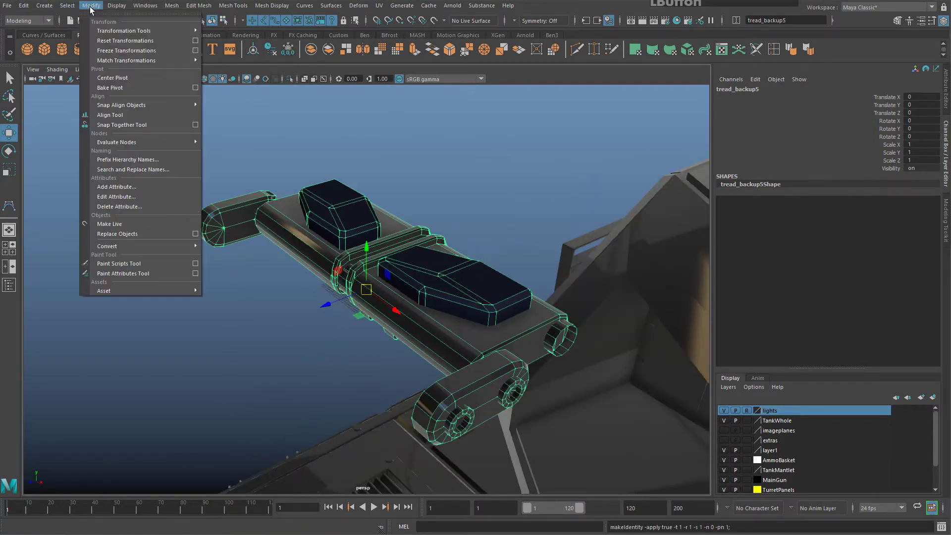
{"action": "left_click", "coordinate": [144, 55]}
{"action": "scroll", "coordinate": [582, 229], "scroll_direction": "down", "scroll_amount": 5}
{"action": "middle_click_drag", "start_coordinate": [345, 259], "coordinate": [314, 260], "text": "alt"}
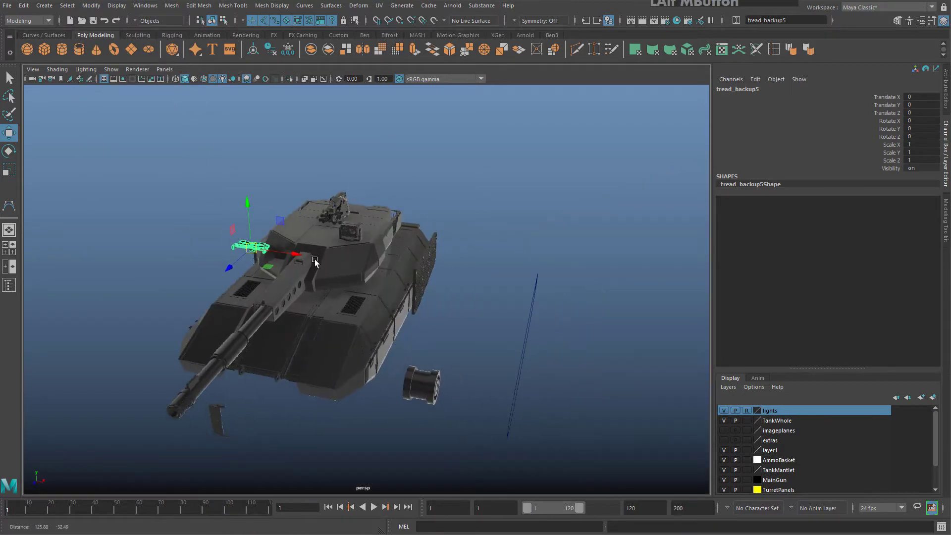
Move the tread piece out beside the front end of the flattened curve, at about X 1201, Y -447 and Z 478
{"action": "left_click_drag", "start_coordinate": [283, 256], "coordinate": [517, 366]}
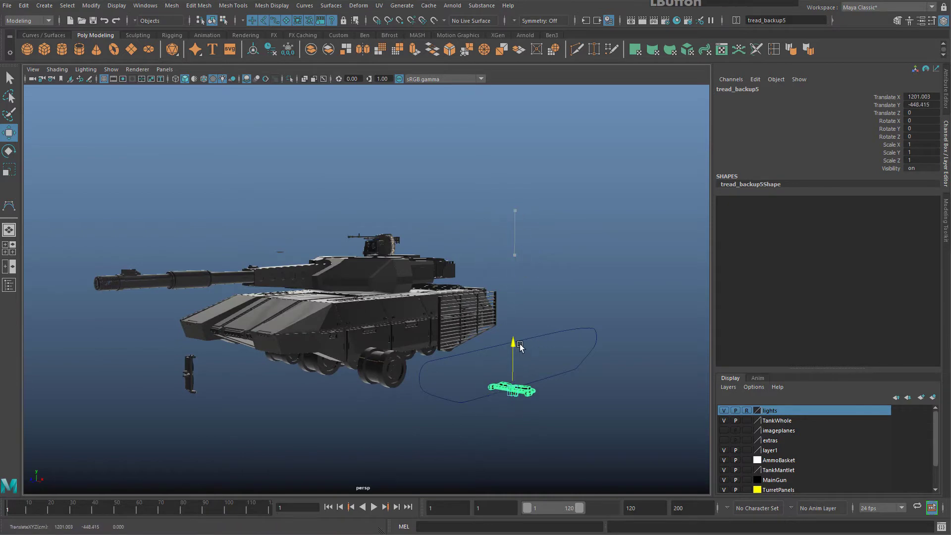
{"action": "key", "text": "f"}
{"action": "right_click_drag", "start_coordinate": [483, 331], "coordinate": [403, 312], "text": "alt"}
{"action": "left_click_drag", "start_coordinate": [404, 312], "coordinate": [117, 292], "text": "alt"}
{"action": "left_click_drag", "start_coordinate": [225, 293], "coordinate": [396, 223], "text": "alt"}
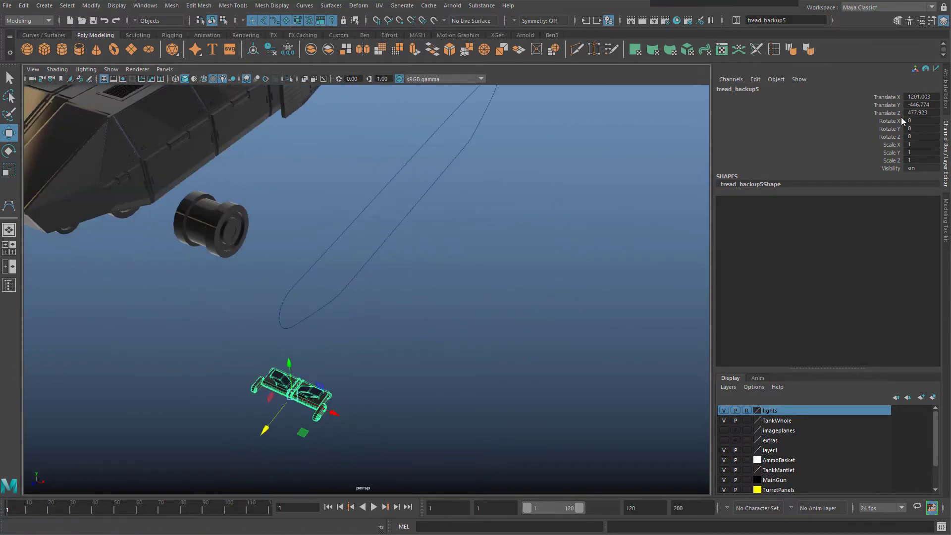
Examine the upright tread piece from several sides to check how it is oriented against the curve and the tank
{"action": "scroll", "coordinate": [346, 268], "scroll_direction": "down", "scroll_amount": 5}
{"action": "left_click_drag", "start_coordinate": [347, 268], "coordinate": [307, 255], "text": "alt"}
{"action": "middle_click_drag", "start_coordinate": [224, 122], "coordinate": [324, 147], "text": "alt"}
{"action": "scroll", "coordinate": [277, 163], "scroll_direction": "up", "scroll_amount": 3}
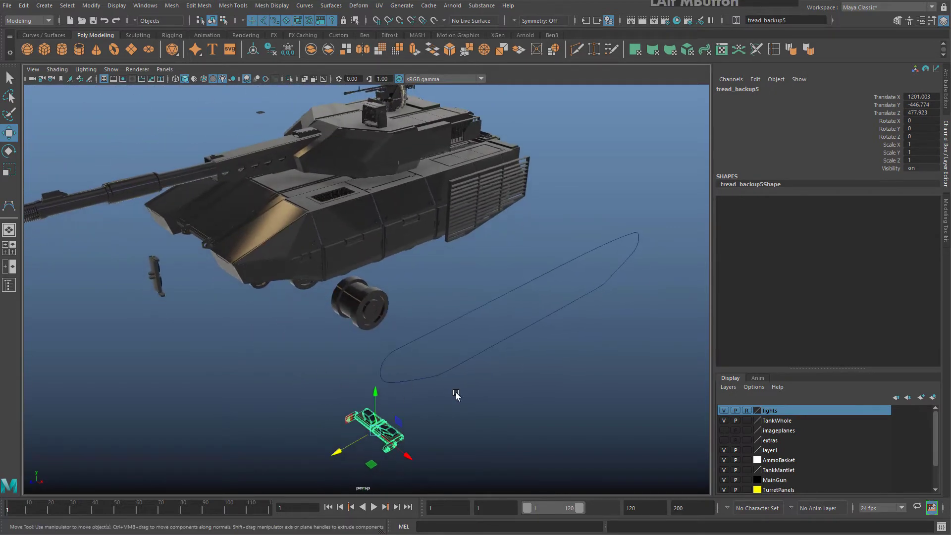
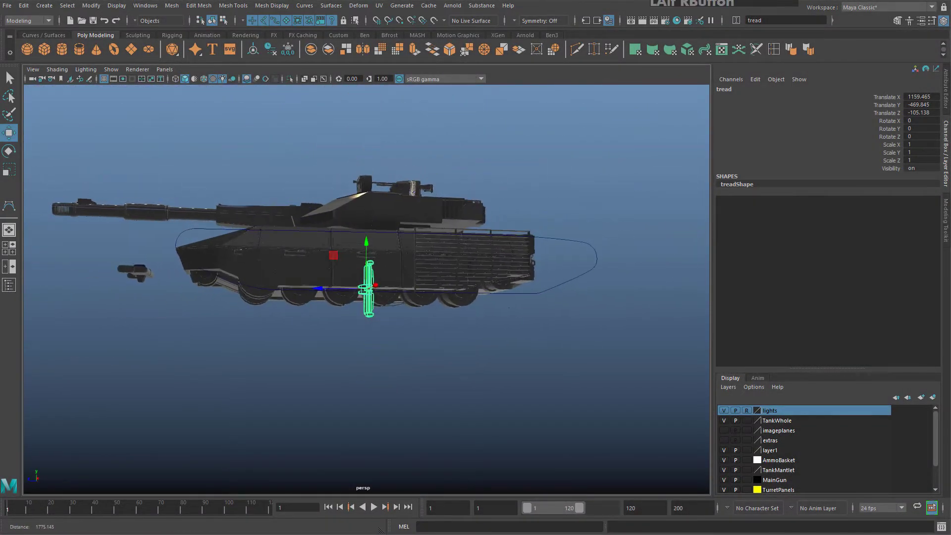
{"action": "scroll", "coordinate": [403, 125], "scroll_direction": "up", "scroll_amount": 5}
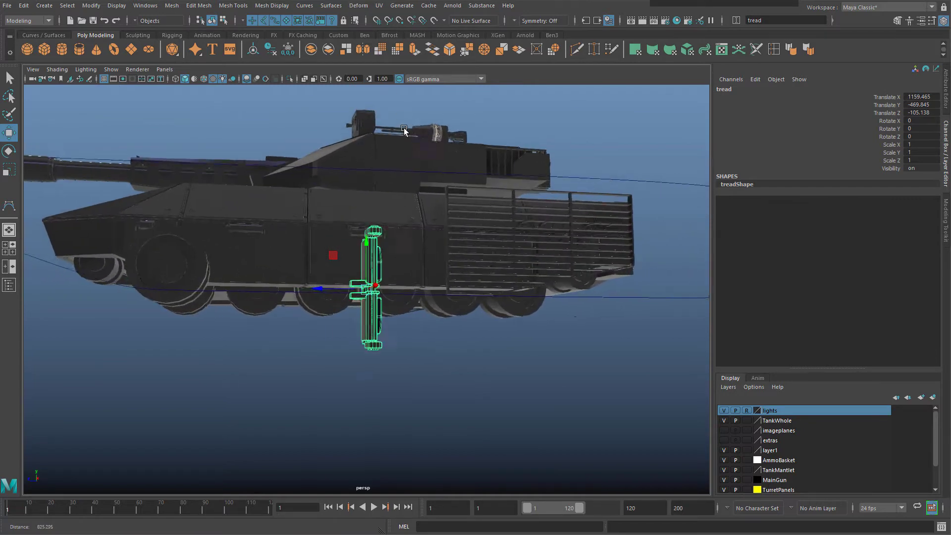
{"action": "left_click_drag", "start_coordinate": [402, 126], "coordinate": [43, 476], "text": "alt"}
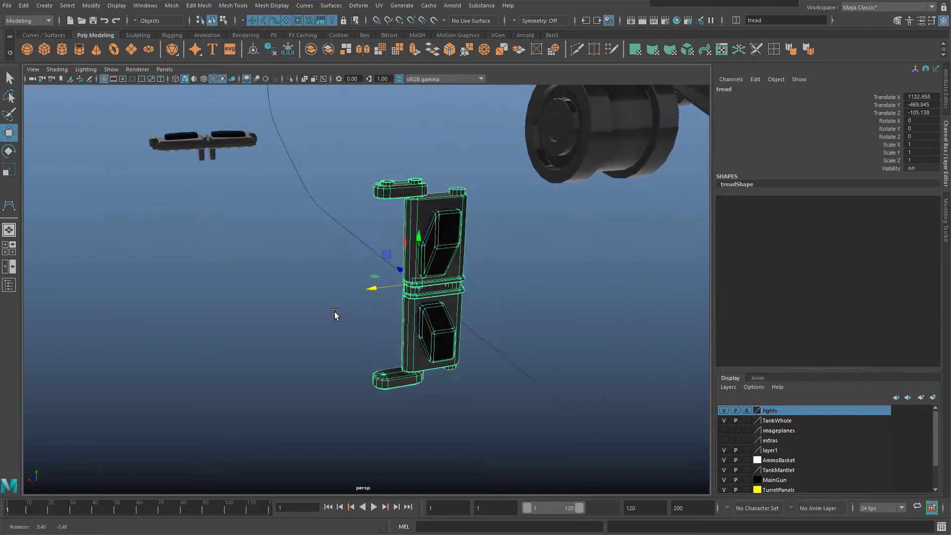
{"action": "left_click_drag", "start_coordinate": [335, 314], "coordinate": [317, 312], "text": "alt"}
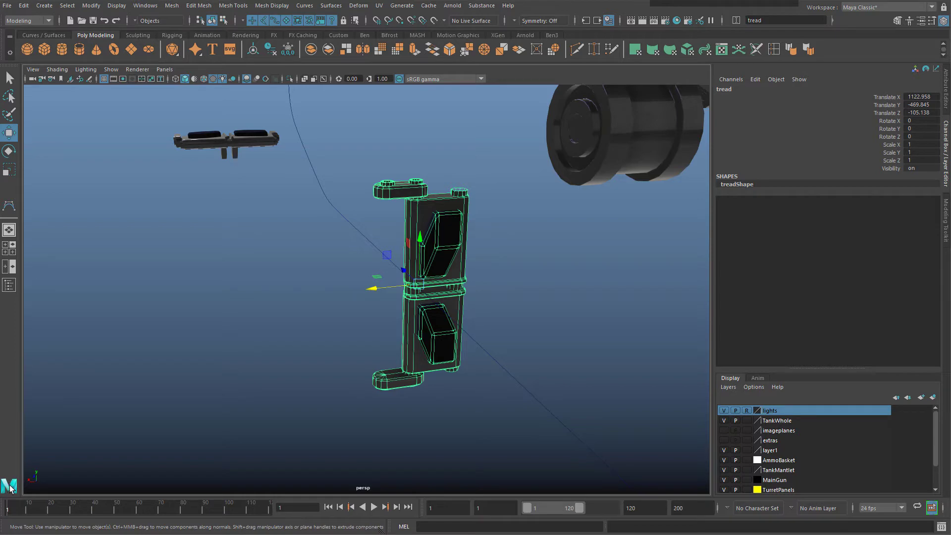
{"action": "left_click_drag", "start_coordinate": [417, 245], "coordinate": [430, 361], "text": "alt"}
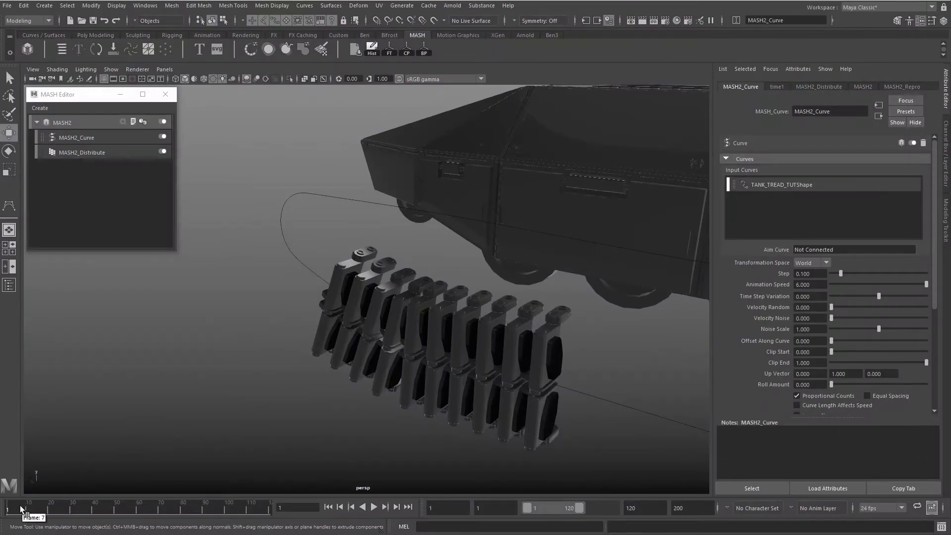
Scrub the animation to frame 84 and inspect how the MASH tread copies are oriented along the curve
{"action": "right_click_drag", "start_coordinate": [436, 411], "coordinate": [450, 440], "text": "alt"}
{"action": "middle_click_drag", "start_coordinate": [450, 440], "coordinate": [406, 434], "text": "alt"}
{"action": "left_click_drag", "start_coordinate": [10, 509], "coordinate": [190, 509]}
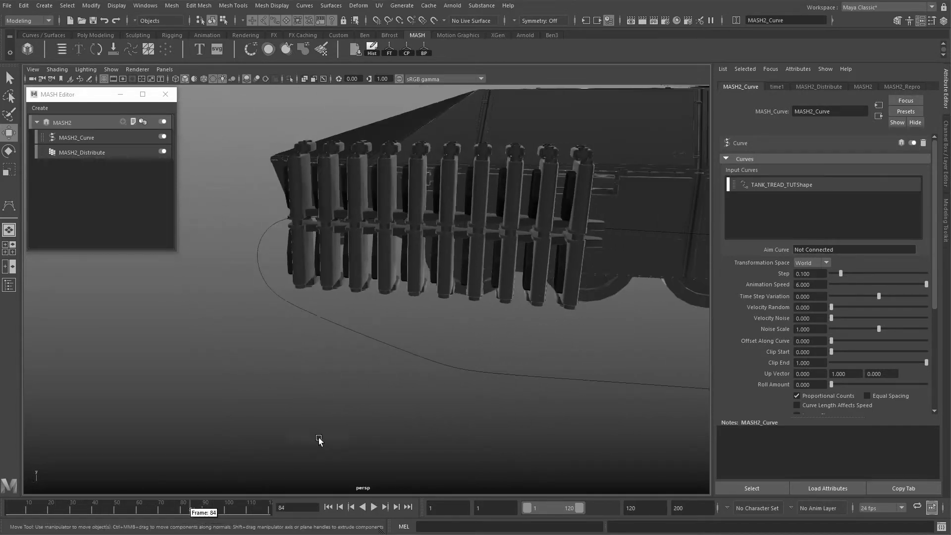
{"action": "left_click_drag", "start_coordinate": [453, 302], "coordinate": [382, 322], "text": "alt"}
{"action": "middle_click_drag", "start_coordinate": [365, 287], "coordinate": [431, 330], "text": "alt"}
{"action": "left_click", "coordinate": [432, 331]}
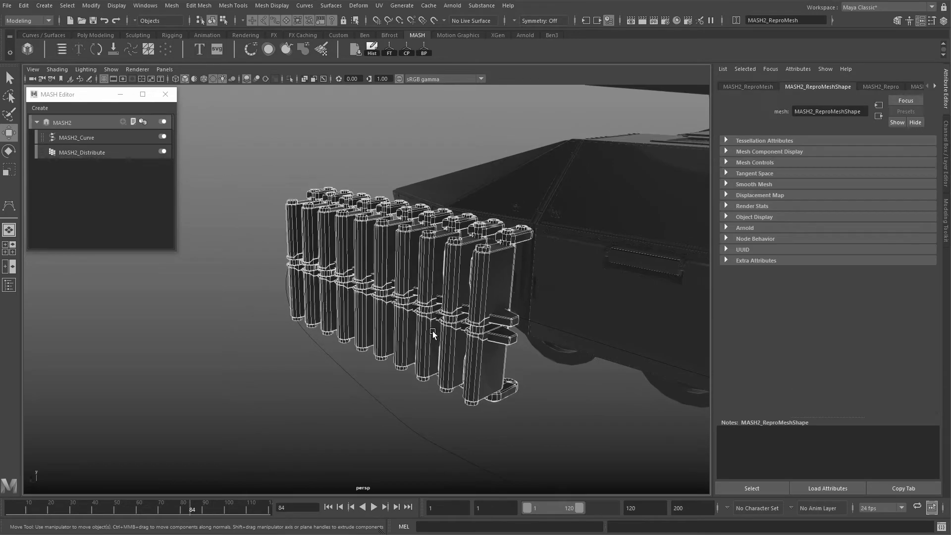
{"action": "left_click_drag", "start_coordinate": [272, 198], "coordinate": [208, 205], "text": "alt"}
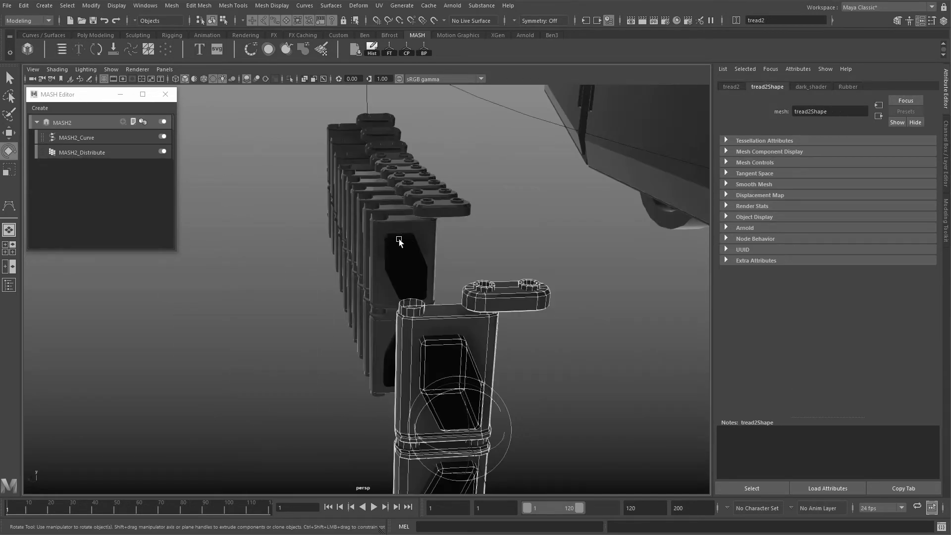
Try to turn the MASH tread copies by raising Rotate Y in the Distribute node to about 23
{"action": "left_click", "coordinate": [399, 241]}
{"action": "scroll", "coordinate": [405, 195], "scroll_direction": "up", "scroll_amount": 3}
{"action": "scroll", "coordinate": [405, 195], "scroll_direction": "down", "scroll_amount": 3}
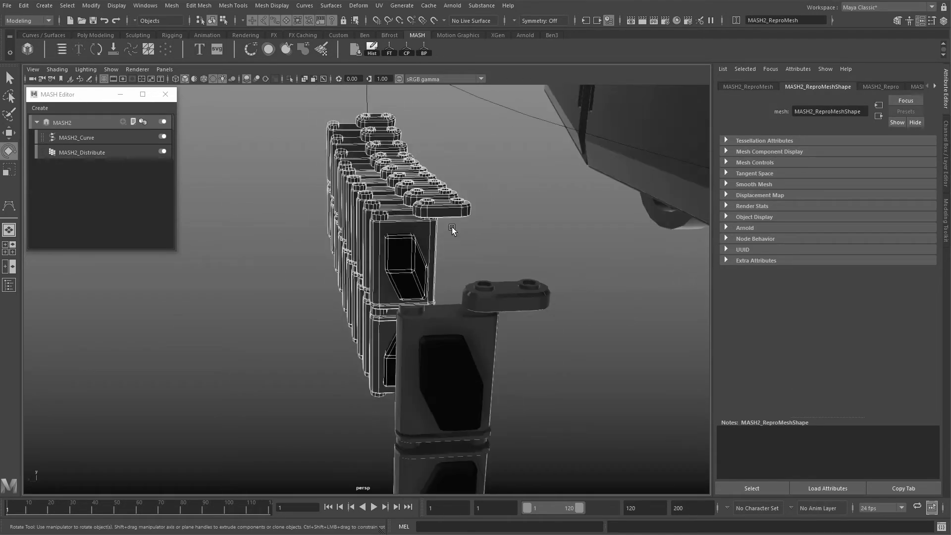
{"action": "left_click", "coordinate": [891, 85]}
{"action": "left_click", "coordinate": [921, 86]}
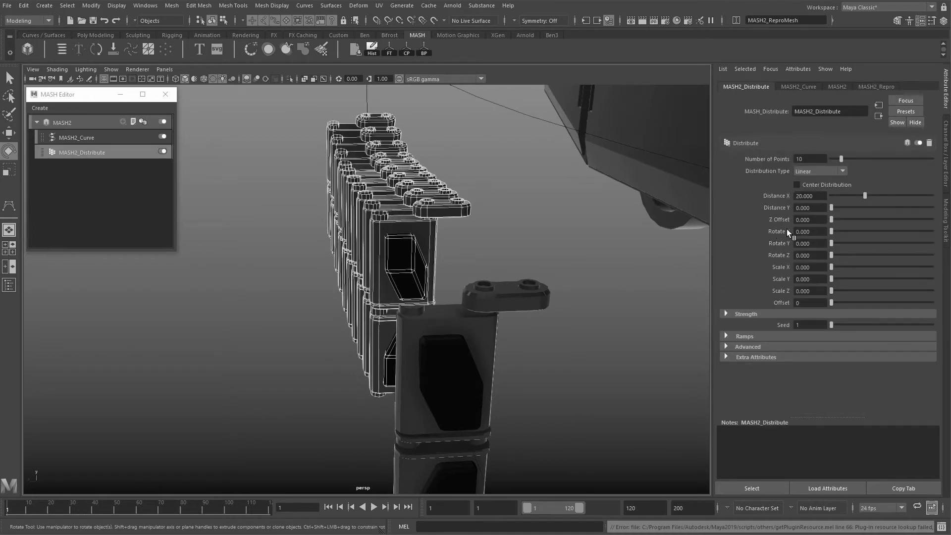
{"action": "left_click_drag", "start_coordinate": [832, 231], "coordinate": [863, 246]}
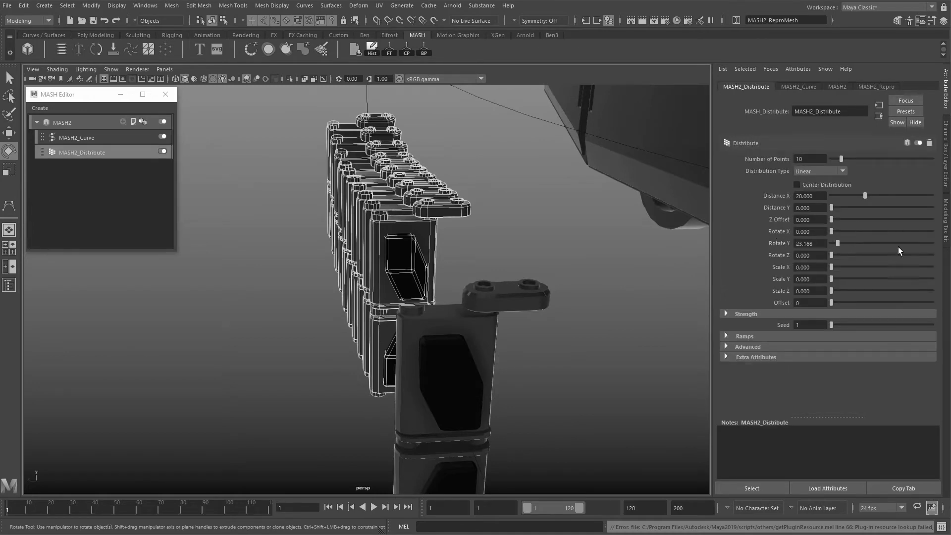
{"action": "left_click", "coordinate": [375, 242]}
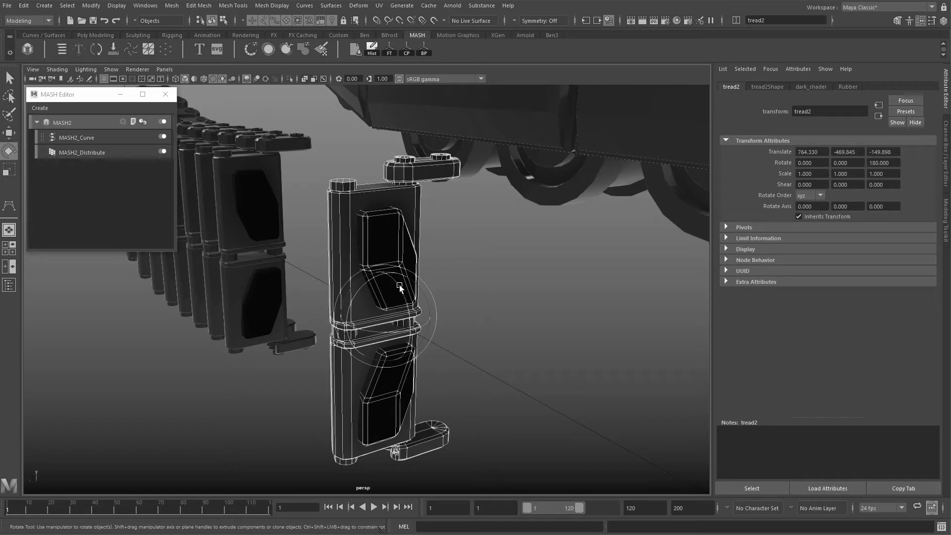
Rotate the single source tread piece 90 degrees about X so it lies flat, and inspect its orientation
{"action": "left_click_drag", "start_coordinate": [399, 284], "coordinate": [418, 324]}
{"action": "left_click_drag", "start_coordinate": [451, 291], "coordinate": [484, 321], "text": "alt"}
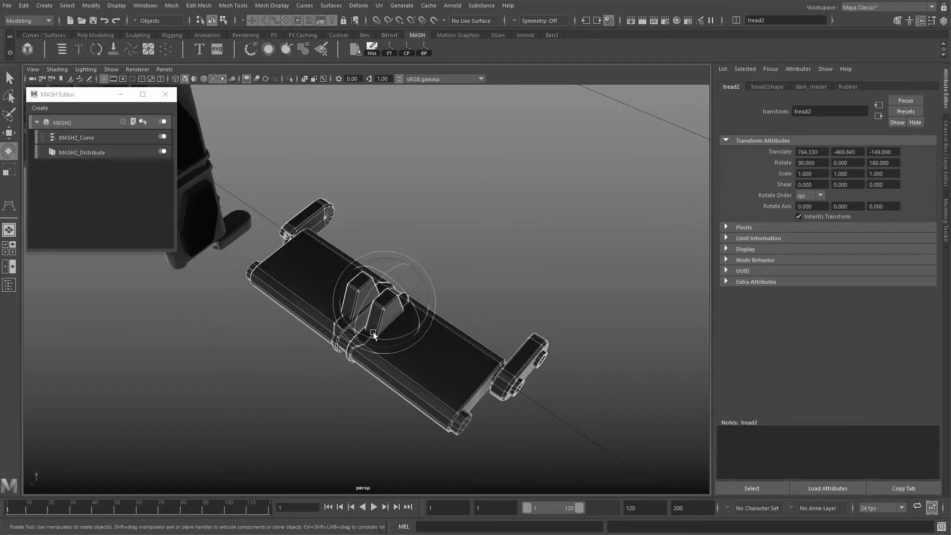
{"action": "left_click_drag", "start_coordinate": [343, 315], "coordinate": [473, 317]}
{"action": "middle_click_drag", "start_coordinate": [378, 347], "coordinate": [470, 352], "text": "alt"}
{"action": "right_click_drag", "start_coordinate": [470, 352], "coordinate": [413, 295], "text": "alt"}
{"action": "left_click_drag", "start_coordinate": [414, 219], "coordinate": [488, 201], "text": "alt"}
{"action": "right_click_drag", "start_coordinate": [377, 275], "coordinate": [420, 286], "text": "alt"}
Undo the edits back to the state before the MASH network was created
{"action": "key", "text": "ctrl+z"}
{"action": "key", "text": "ctrl+z"}
{"action": "key", "text": "ctrl+z"}
{"action": "key", "text": "ctrl+z"}
{"action": "key", "text": "ctrl+z"}
{"action": "key", "text": "ctrl+z"}
{"action": "key", "text": "ctrl+z"}
{"action": "key", "text": "ctrl+z"}
{"action": "key", "text": "ctrl+z"}
{"action": "key", "text": "ctrl+z"}
{"action": "key", "text": "ctrl+z"}
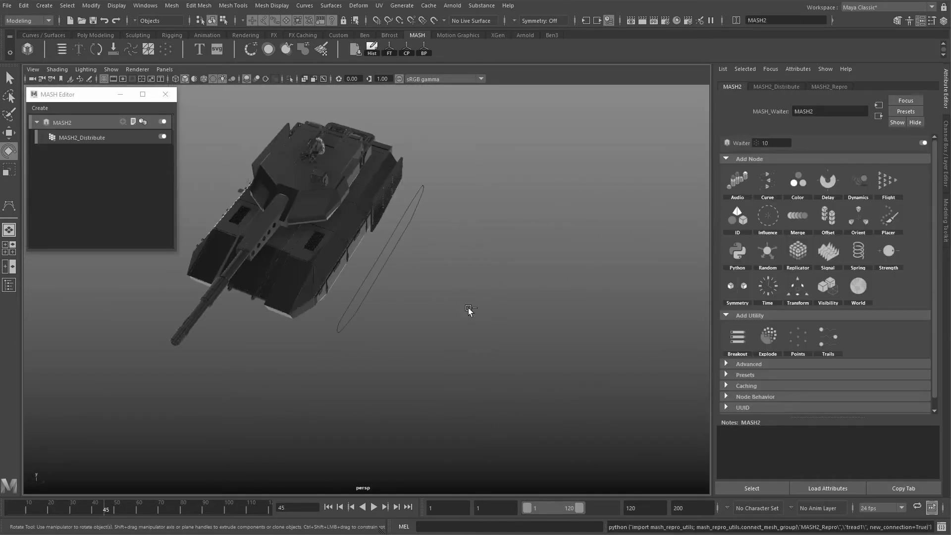
{"action": "key", "text": "ctrl+z"}
{"action": "key", "text": "ctrl+z"}
Try rotating the original tread piece about its pivot, and undo the rotation
{"action": "middle_click_drag", "start_coordinate": [433, 312], "coordinate": [342, 278], "text": "alt"}
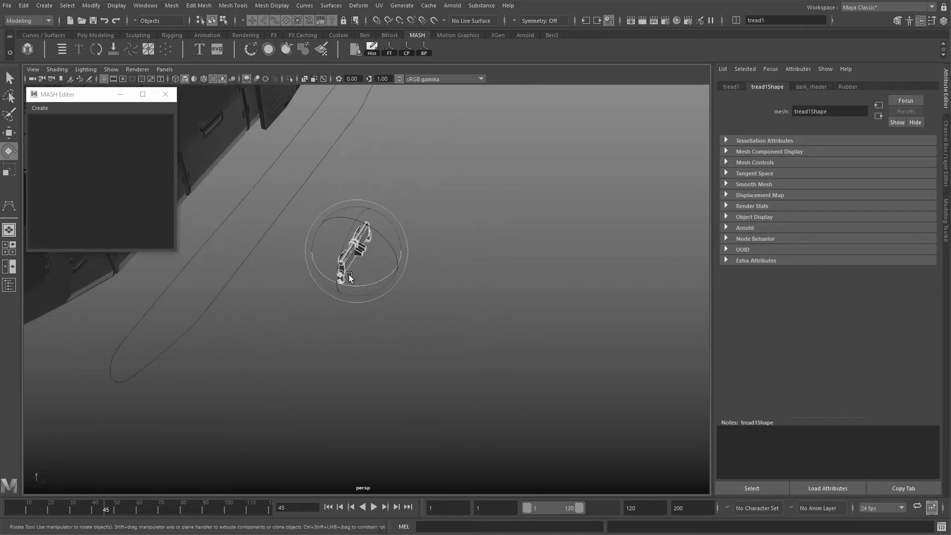
{"action": "right_click_drag", "start_coordinate": [342, 278], "coordinate": [371, 282], "text": "alt"}
{"action": "key", "text": "w"}
{"action": "middle_click_drag", "start_coordinate": [371, 283], "coordinate": [399, 333], "text": "alt"}
{"action": "left_click_drag", "start_coordinate": [401, 335], "coordinate": [421, 321], "text": "alt"}
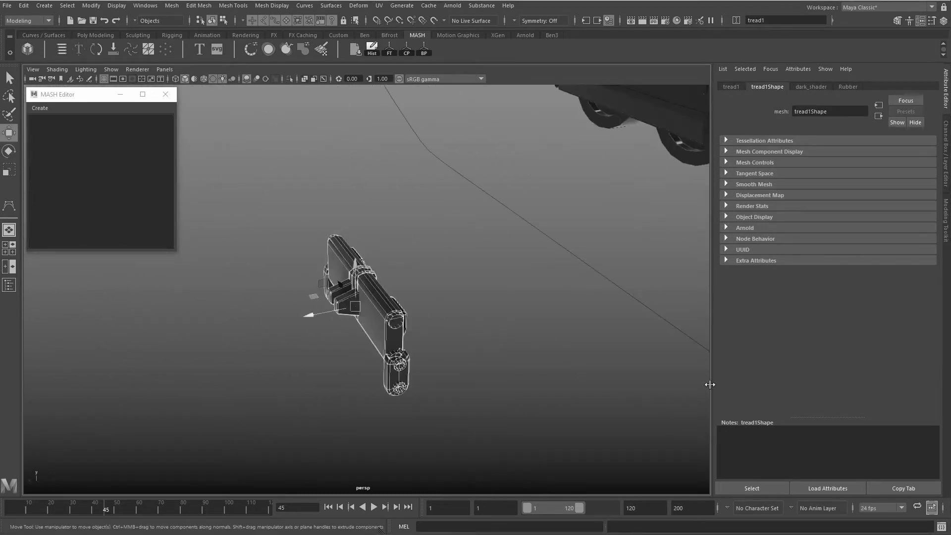
{"action": "key", "text": "e"}
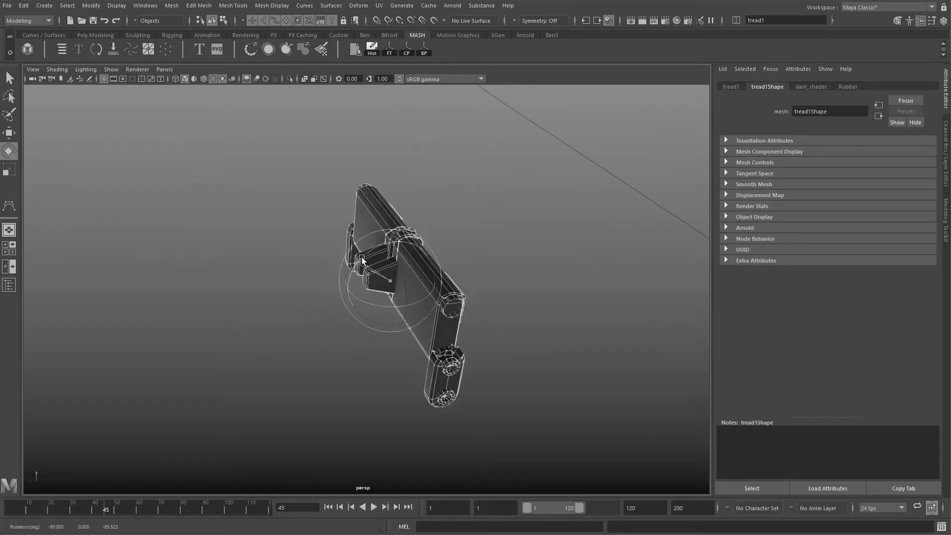
{"action": "left_click_drag", "start_coordinate": [360, 264], "coordinate": [374, 217]}
{"action": "key", "text": "ctrl+z"}
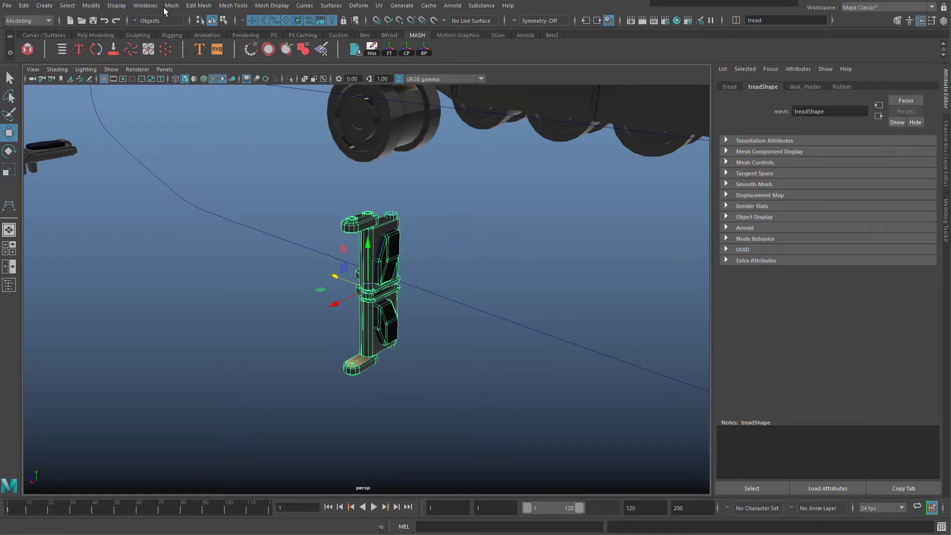
Set the linear working unit to centimeter in the application preferences and save them
{"action": "left_click", "coordinate": [145, 6]}
{"action": "mouse_move", "coordinate": [193, 100]}
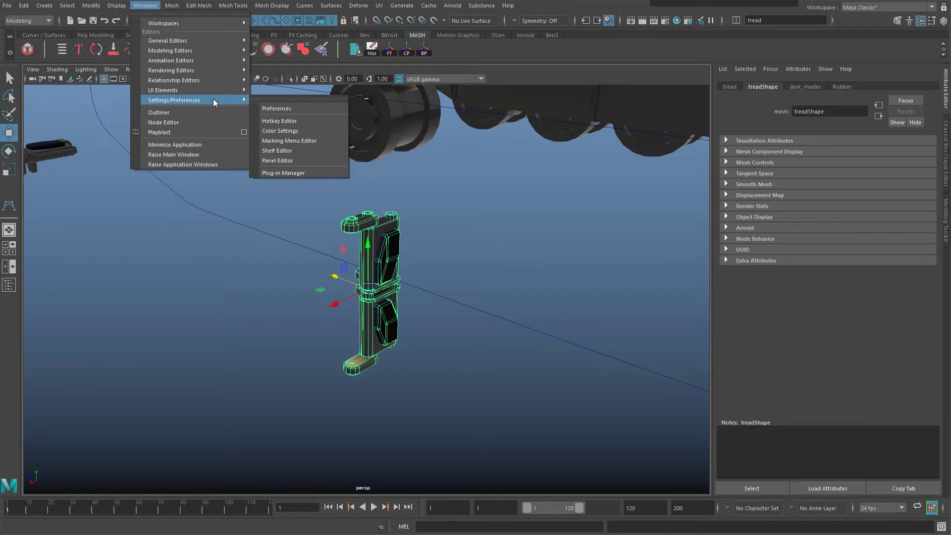
{"action": "left_click", "coordinate": [287, 109]}
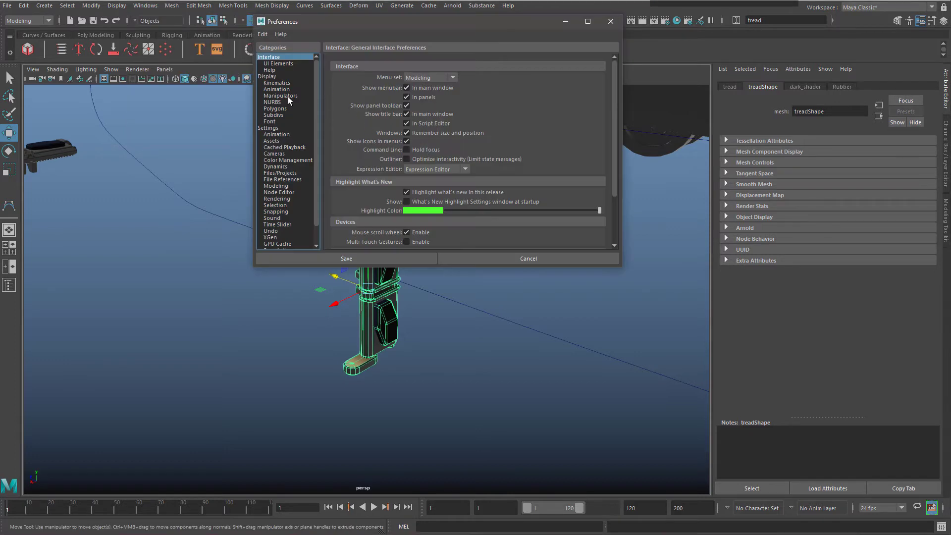
{"action": "left_click", "coordinate": [267, 129]}
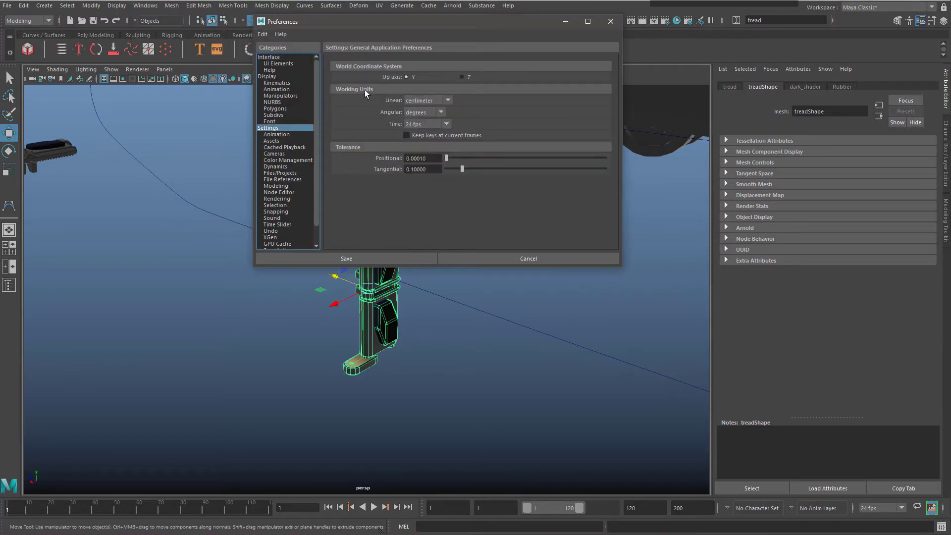
{"action": "left_click", "coordinate": [429, 101]}
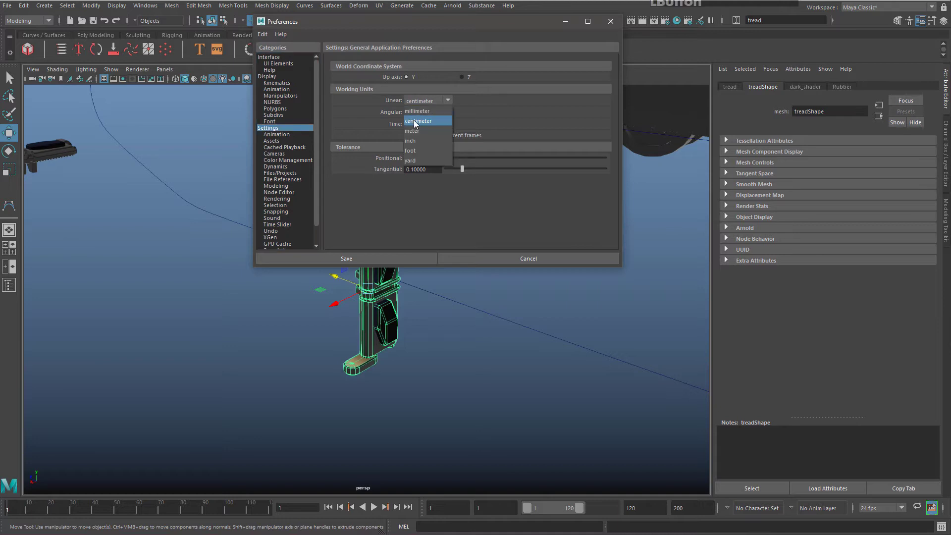
{"action": "left_click", "coordinate": [441, 121]}
{"action": "left_click", "coordinate": [363, 258]}
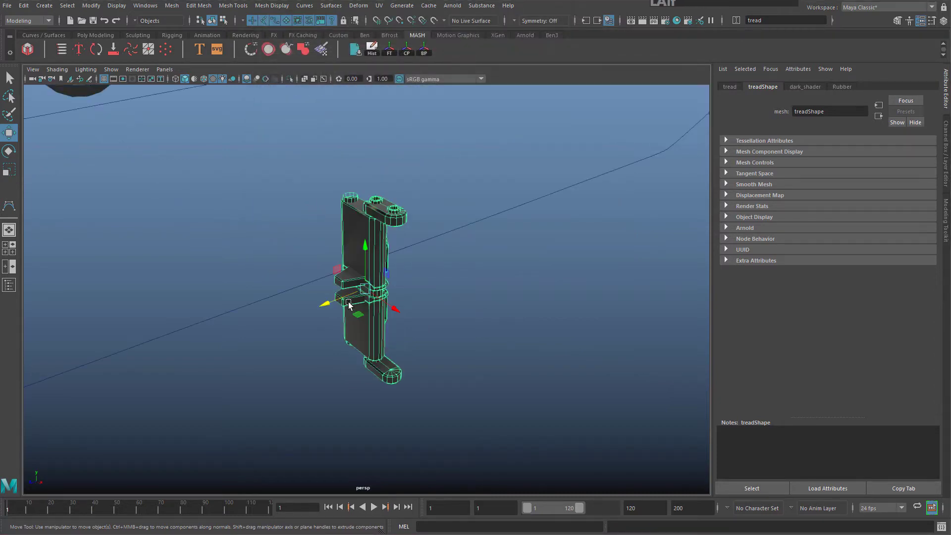
Duplicate the upright tread piece and move the copy aside
{"action": "left_click_drag", "start_coordinate": [350, 304], "coordinate": [270, 303], "text": "alt"}
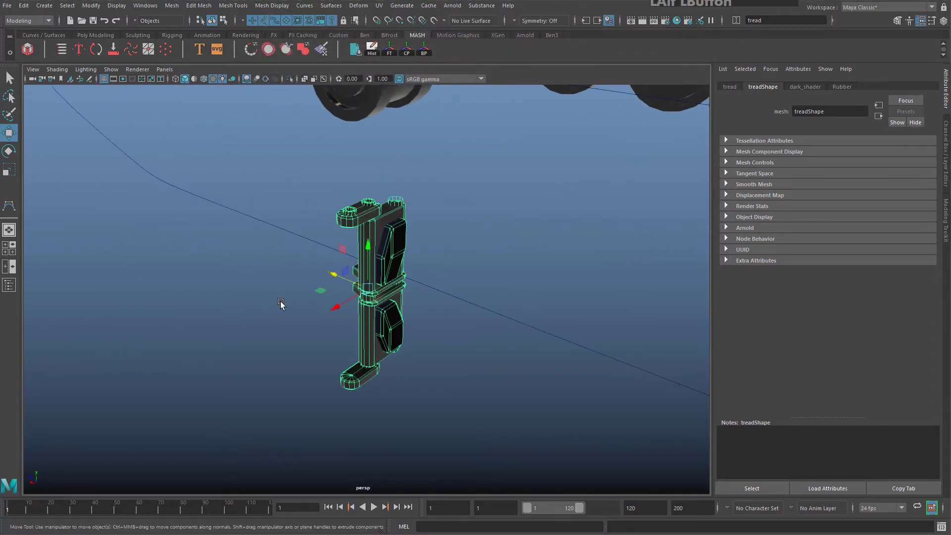
{"action": "key", "text": "ctrl+d"}
{"action": "left_click_drag", "start_coordinate": [342, 305], "coordinate": [155, 227]}
{"action": "scroll", "coordinate": [273, 255], "scroll_direction": "down", "scroll_amount": 5}
{"action": "middle_click_drag", "start_coordinate": [273, 255], "coordinate": [208, 282], "text": "alt"}
{"action": "scroll", "coordinate": [367, 275], "scroll_direction": "up", "scroll_amount": 5}
{"action": "left_click", "coordinate": [8, 5]}
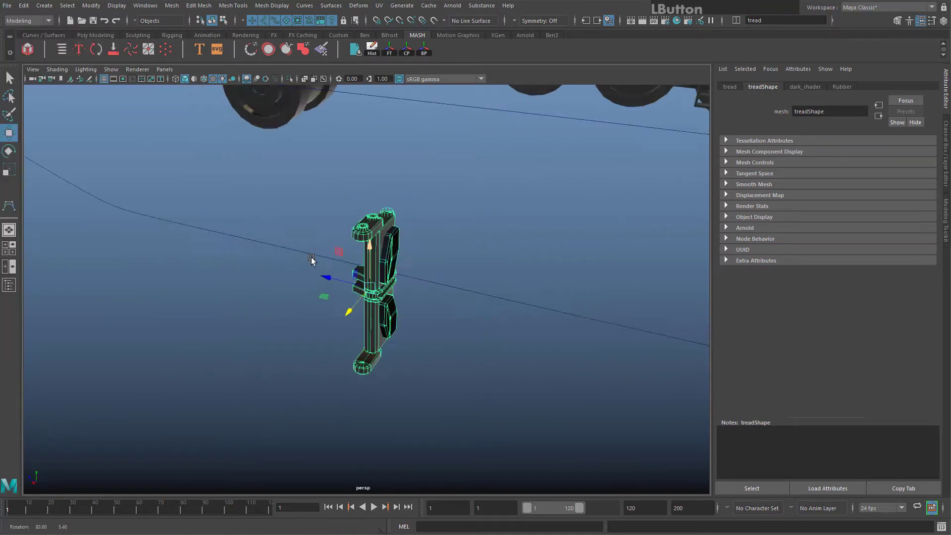
Examine the upright tread piece up close and from several sides, together with the flattened curve
{"action": "left_click_drag", "start_coordinate": [311, 259], "coordinate": [353, 262], "text": "alt"}
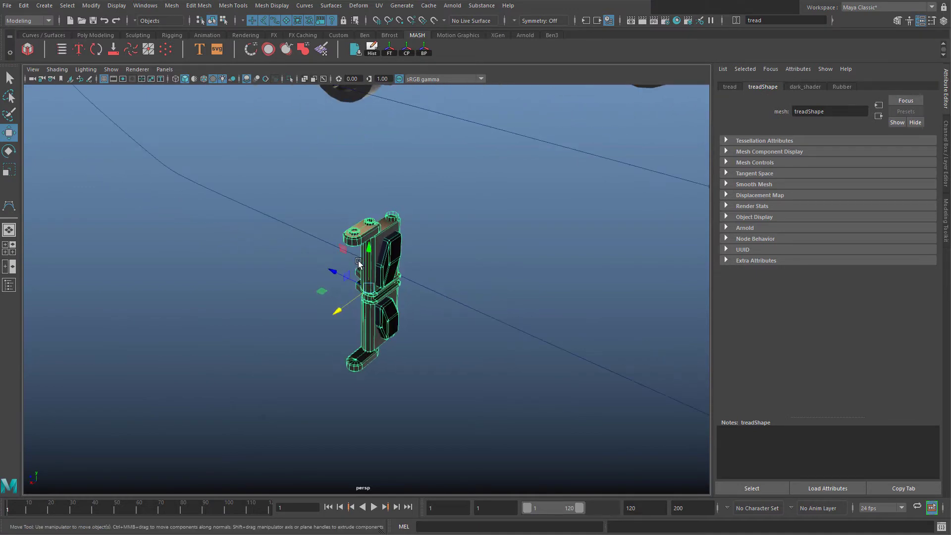
{"action": "scroll", "coordinate": [366, 246], "scroll_direction": "up", "scroll_amount": 4}
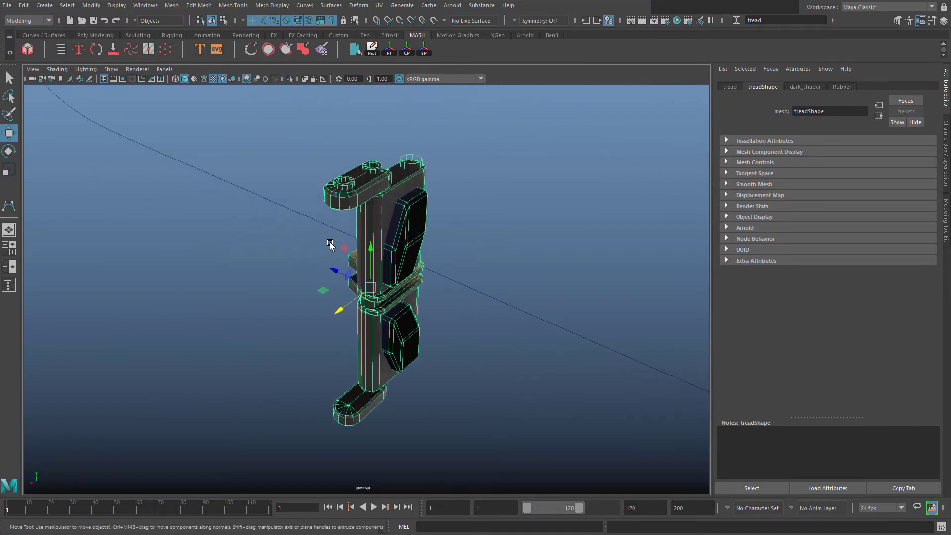
{"action": "scroll", "coordinate": [375, 242], "scroll_direction": "down", "scroll_amount": 1}
{"action": "scroll", "coordinate": [387, 255], "scroll_direction": "down", "scroll_amount": 5}
{"action": "scroll", "coordinate": [387, 255], "scroll_direction": "up", "scroll_amount": 4}
{"action": "left_click_drag", "start_coordinate": [278, 252], "coordinate": [447, 283], "text": "alt"}
{"action": "scroll", "coordinate": [381, 277], "scroll_direction": "down", "scroll_amount": 3}
{"action": "mouse_move", "coordinate": [447, 283]}
{"action": "middle_mouse_down", "text": "alt"}
{"action": "mouse_move", "coordinate": [433, 304]}
{"action": "mouse_move", "coordinate": [445, 284]}
{"action": "mouse_move", "coordinate": [459, 284]}
{"action": "middle_mouse_up", "text": "alt"}
{"action": "left_click_drag", "start_coordinate": [459, 283], "coordinate": [468, 422], "text": "alt"}
{"action": "left_click_drag", "start_coordinate": [329, 333], "coordinate": [349, 335], "text": "alt"}
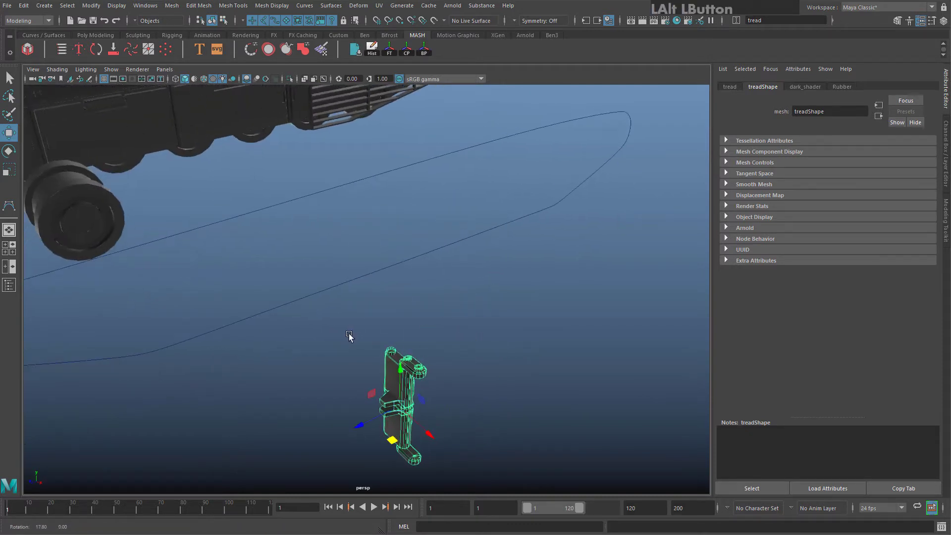
Search the Plug-in Manager for "mash" and check the Loaded and Auto load options of MASH.mll
{"action": "left_click", "coordinate": [414, 35]}
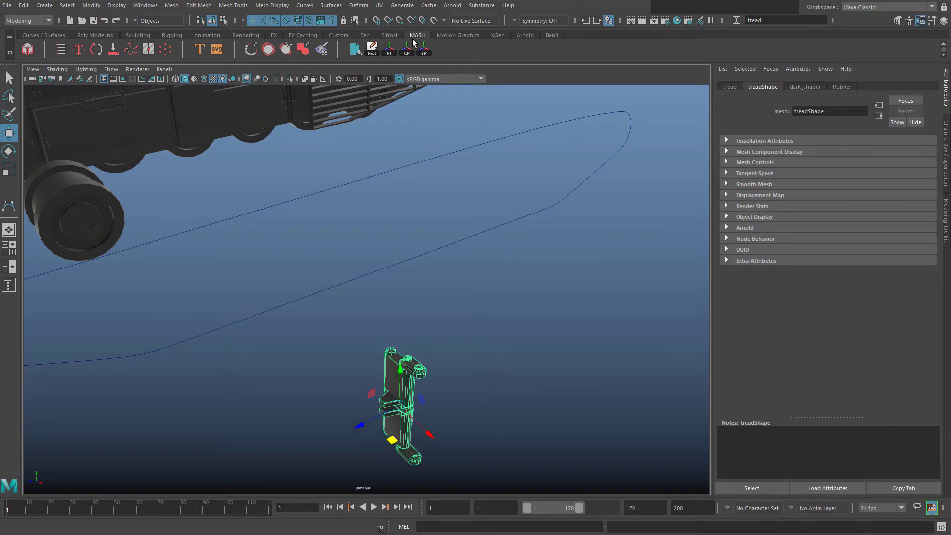
{"action": "left_click", "coordinate": [142, 10]}
{"action": "mouse_move", "coordinate": [195, 100]}
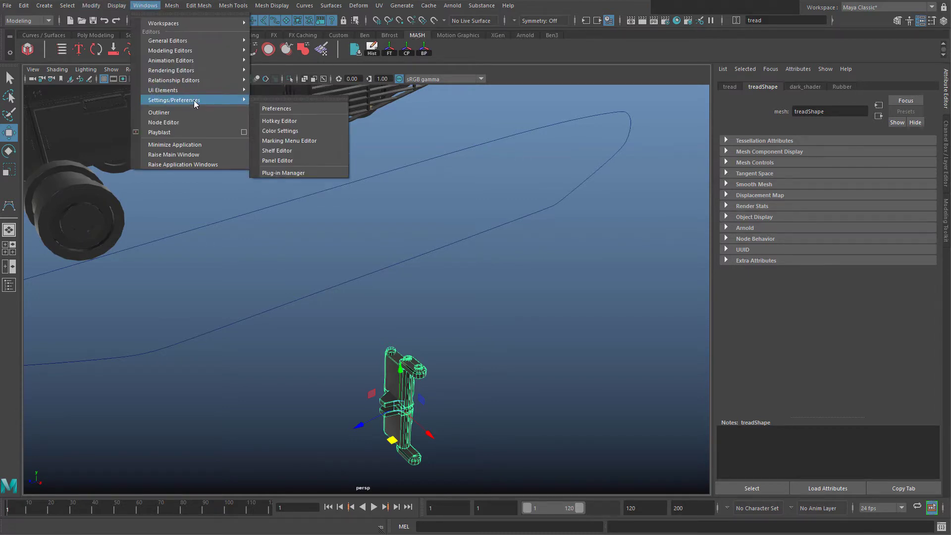
{"action": "left_click", "coordinate": [287, 174]}
{"action": "left_click_drag", "start_coordinate": [585, 72], "coordinate": [584, 163]}
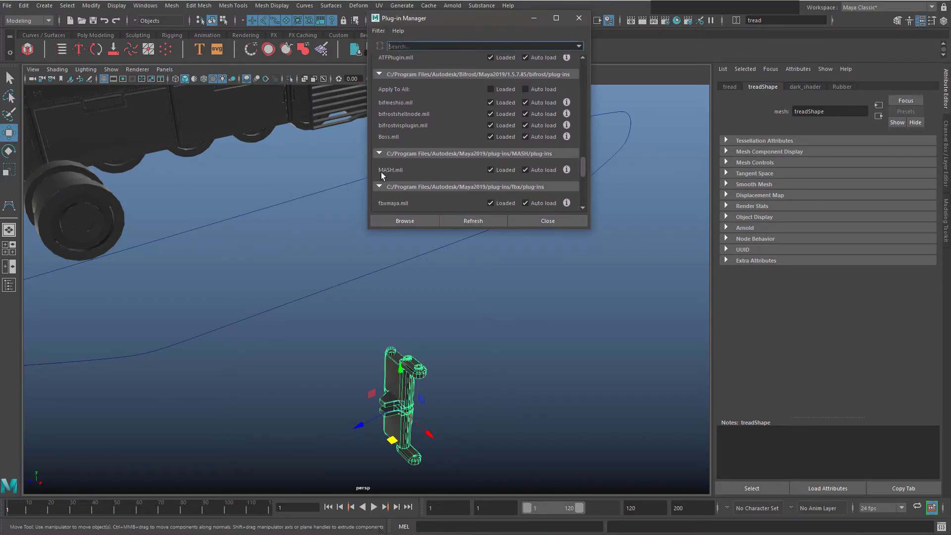
{"action": "left_click", "coordinate": [405, 46]}
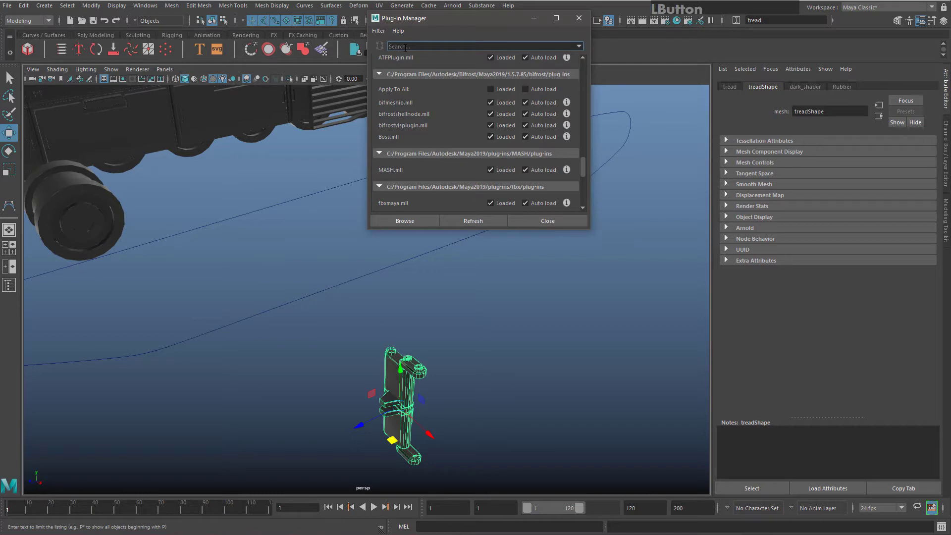
{"action": "type", "text": "mash"}
{"action": "key", "text": "Return"}
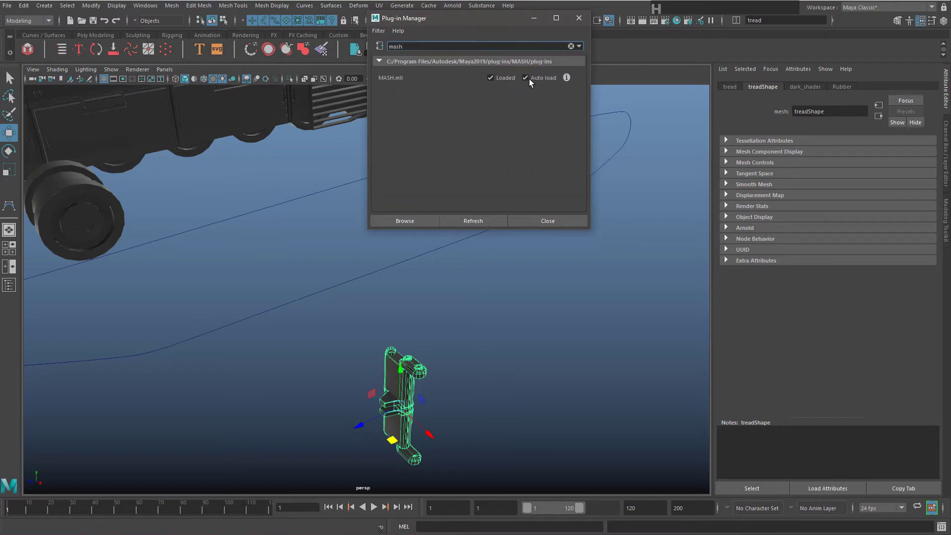
{"action": "left_click", "coordinate": [548, 221]}
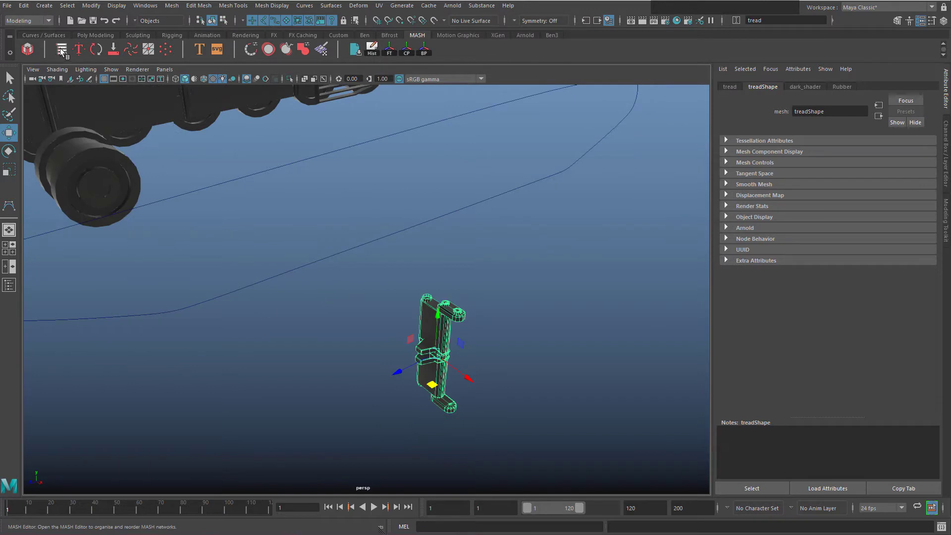
Open the MASH Editor and the Outliner, and rename the flattened tread curve (curve9) to TANK_TREAD_TUT
{"action": "left_click", "coordinate": [62, 50]}
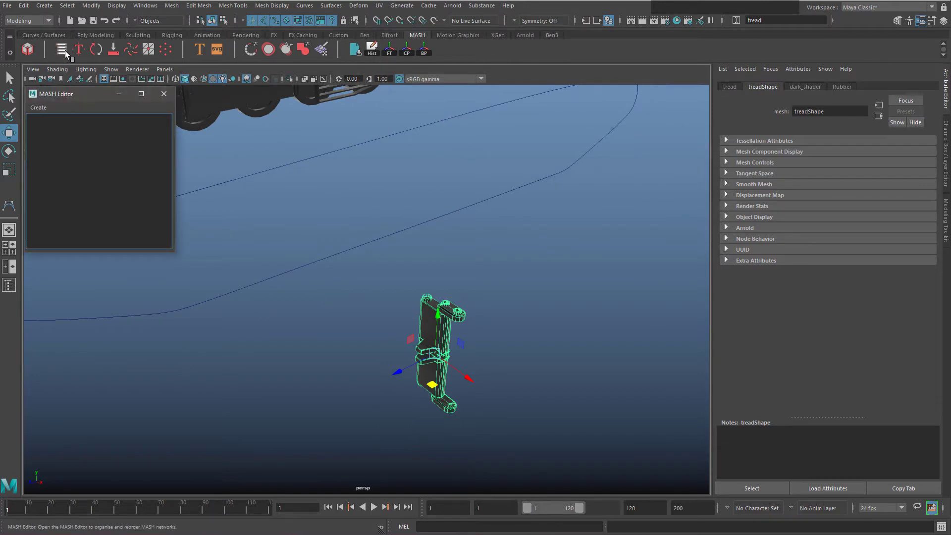
{"action": "left_click", "coordinate": [10, 285]}
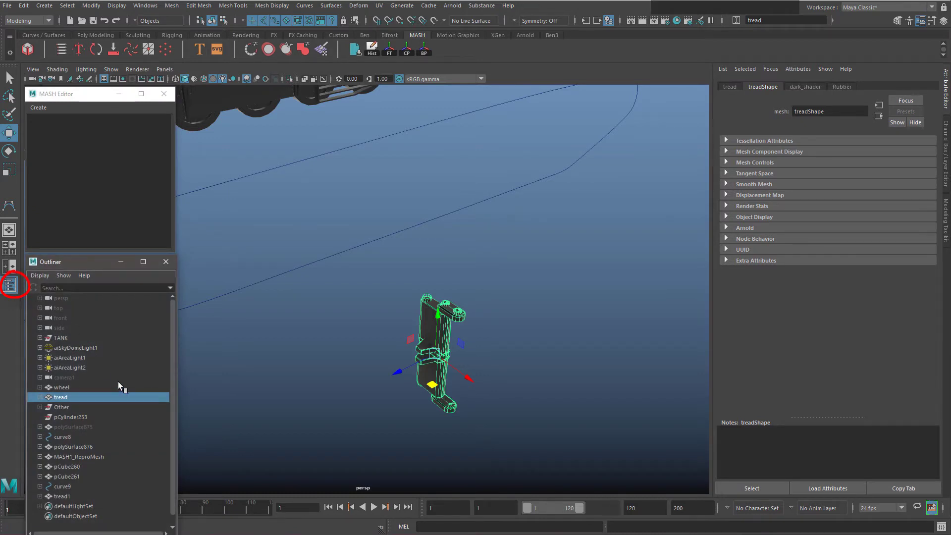
{"action": "left_click", "coordinate": [63, 486]}
{"action": "mouse_move", "coordinate": [317, 305]}
{"action": "left_mouse_down", "text": "alt"}
{"action": "mouse_move", "coordinate": [276, 278]}
{"action": "mouse_move", "coordinate": [327, 282]}
{"action": "mouse_move", "coordinate": [317, 290]}
{"action": "left_mouse_up", "text": "alt"}
{"action": "double_click", "coordinate": [62, 486]}
{"action": "type", "text": "TANK_TREAD_TUT"}
Create a MASH network from the upright tread piece
{"action": "left_click_drag", "start_coordinate": [382, 273], "coordinate": [492, 413]}
{"action": "mouse_move", "coordinate": [447, 363]}
{"action": "left_mouse_down", "text": "alt"}
{"action": "mouse_move", "coordinate": [456, 367]}
{"action": "mouse_move", "coordinate": [446, 355]}
{"action": "left_mouse_up", "text": "alt"}
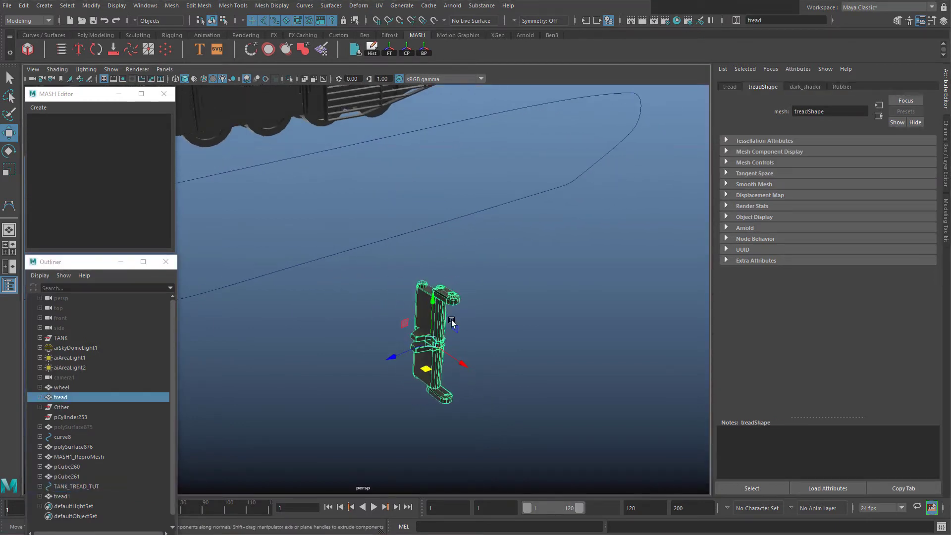
{"action": "left_click", "coordinate": [30, 56]}
Examine the new MASH tread copies beside the tank's turret up close and from several sides
{"action": "left_click_drag", "start_coordinate": [376, 227], "coordinate": [402, 297], "text": "alt"}
{"action": "left_click_drag", "start_coordinate": [323, 208], "coordinate": [306, 277], "text": "alt"}
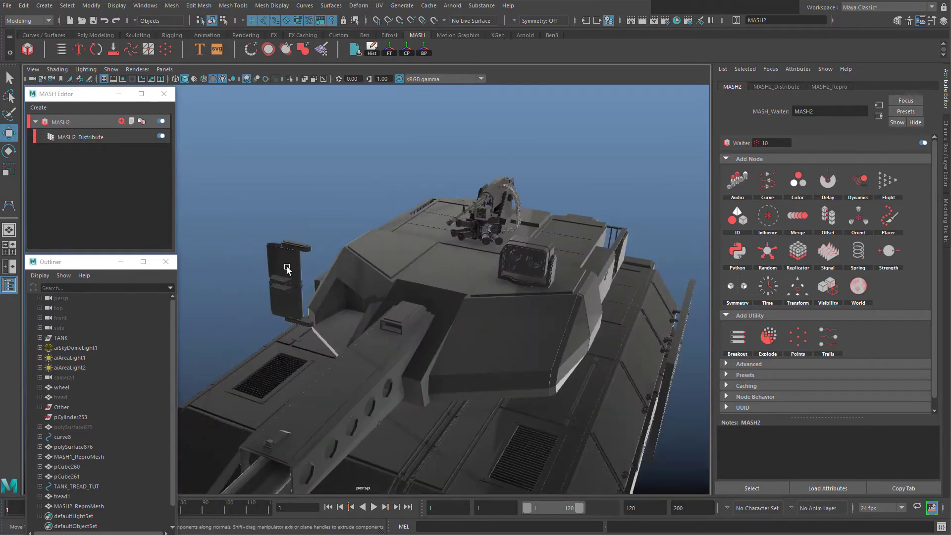
{"action": "scroll", "coordinate": [289, 271], "scroll_direction": "up", "scroll_amount": 3}
{"action": "middle_click_drag", "start_coordinate": [289, 272], "coordinate": [452, 269], "text": "alt"}
{"action": "scroll", "coordinate": [440, 258], "scroll_direction": "up", "scroll_amount": 3}
{"action": "left_click", "coordinate": [428, 247]}
{"action": "left_click_drag", "start_coordinate": [428, 248], "coordinate": [429, 266], "text": "alt"}
{"action": "left_click_drag", "start_coordinate": [356, 268], "coordinate": [445, 307], "text": "alt"}
{"action": "left_click_drag", "start_coordinate": [406, 240], "coordinate": [345, 218], "text": "alt"}
{"action": "left_click_drag", "start_coordinate": [318, 249], "coordinate": [369, 236], "text": "alt"}
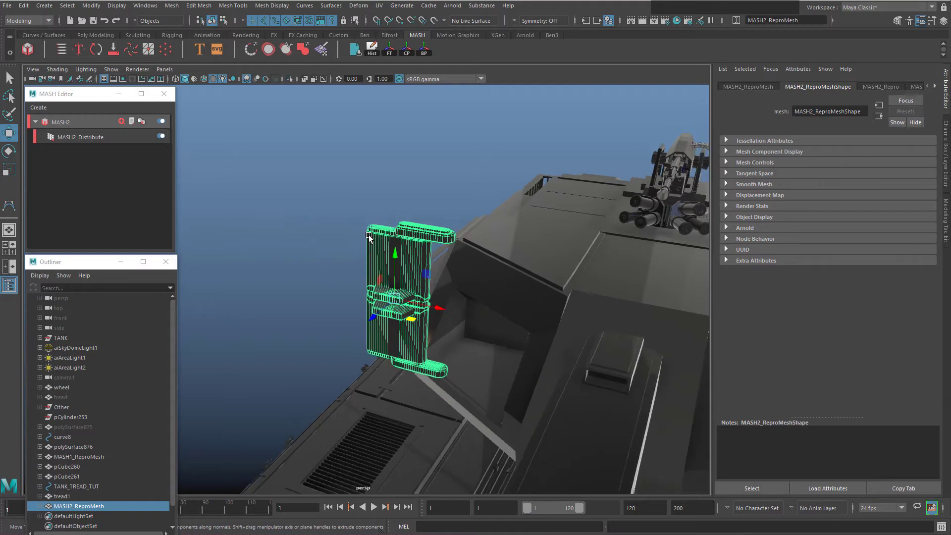
Add a Curve node to the MASH2 network and show its attributes
{"action": "left_click", "coordinate": [58, 123]}
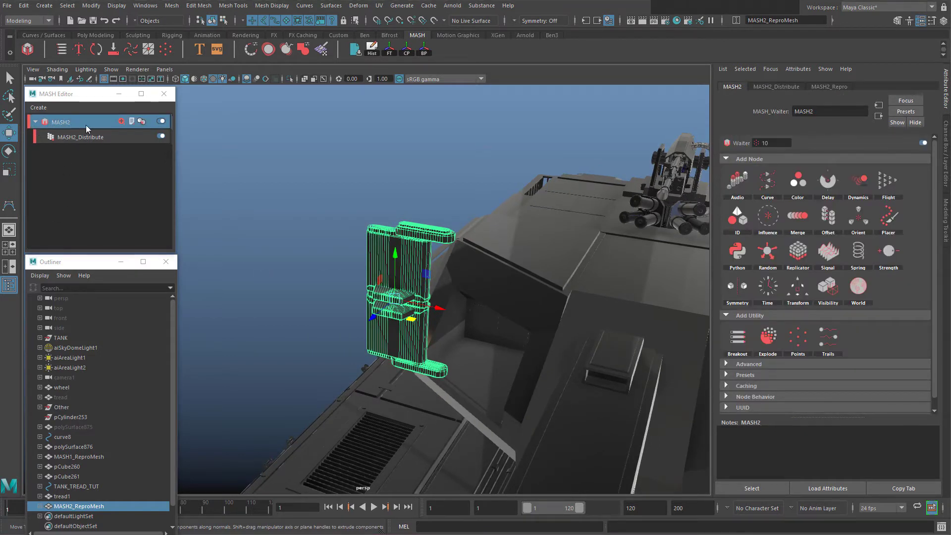
{"action": "left_click", "coordinate": [795, 193]}
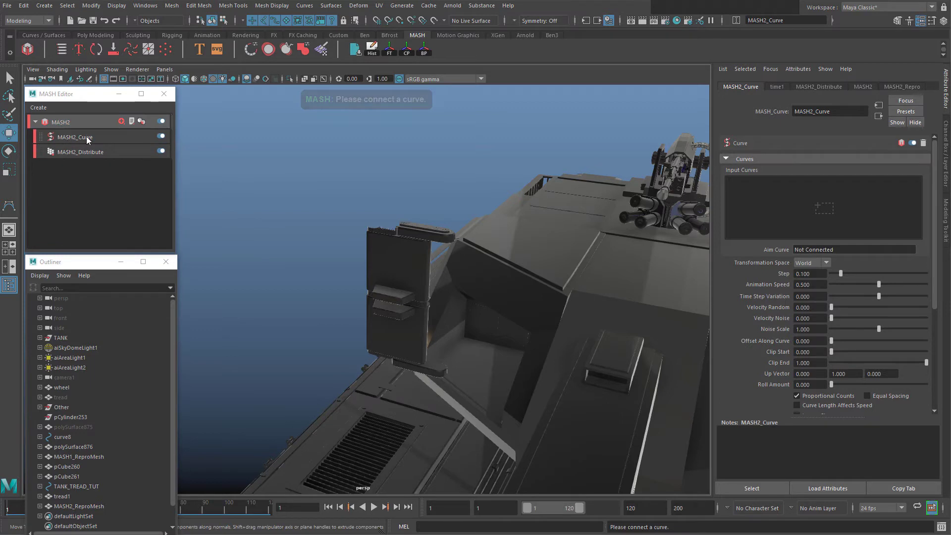
{"action": "left_click", "coordinate": [89, 137]}
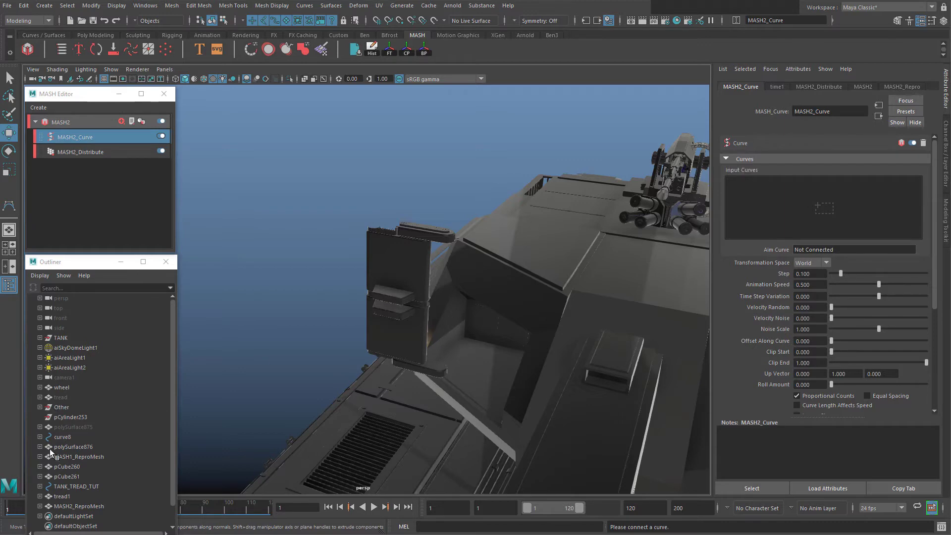
Connect the TANK_TREAD_TUT curve to the Curve node as its input curve
{"action": "middle_click_drag", "start_coordinate": [451, 310], "coordinate": [227, 233], "text": "alt"}
{"action": "middle_click_drag", "start_coordinate": [508, 290], "coordinate": [459, 263], "text": "alt"}
{"action": "right_click_drag", "start_coordinate": [458, 263], "coordinate": [310, 346], "text": "alt"}
{"action": "scroll", "coordinate": [102, 441], "scroll_direction": "down", "scroll_amount": 1}
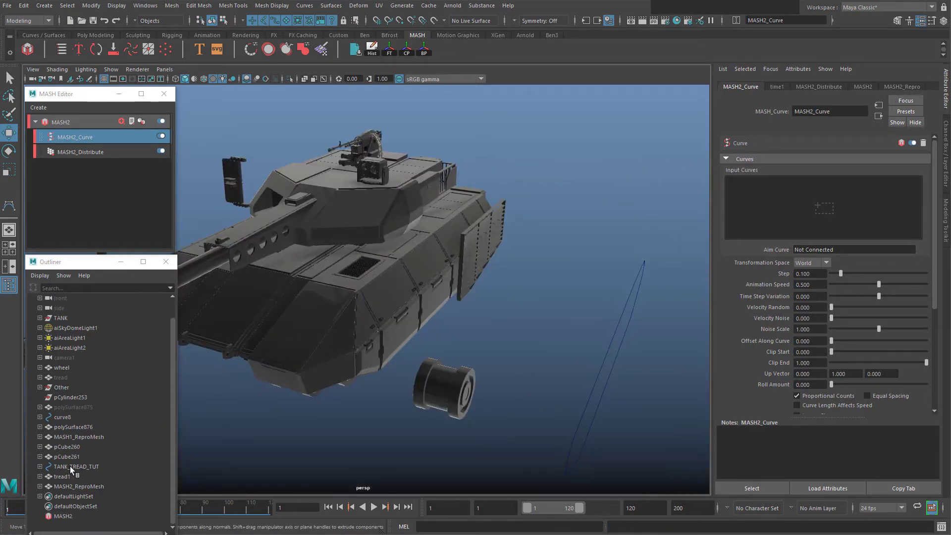
{"action": "middle_click_drag", "start_coordinate": [73, 465], "coordinate": [776, 224]}
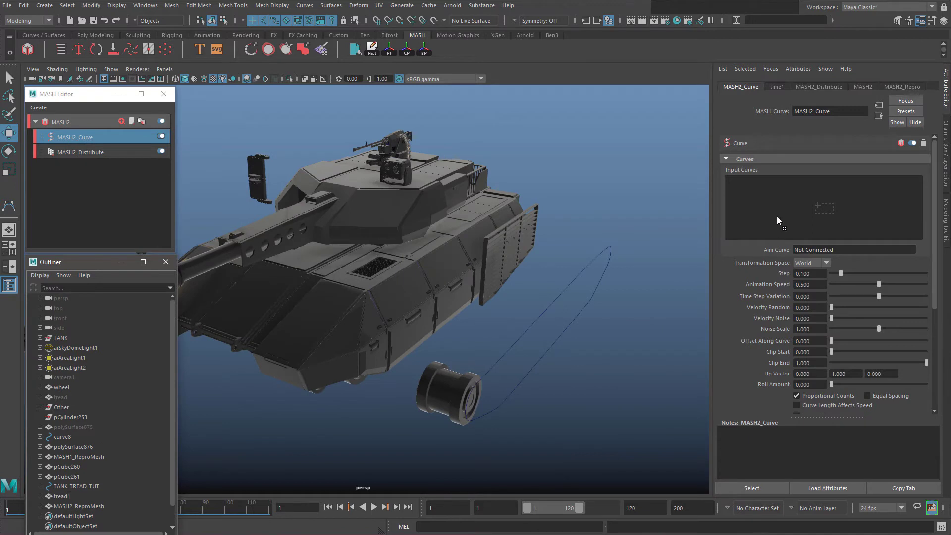
{"action": "middle_click_drag", "start_coordinate": [792, 198], "coordinate": [792, 198]}
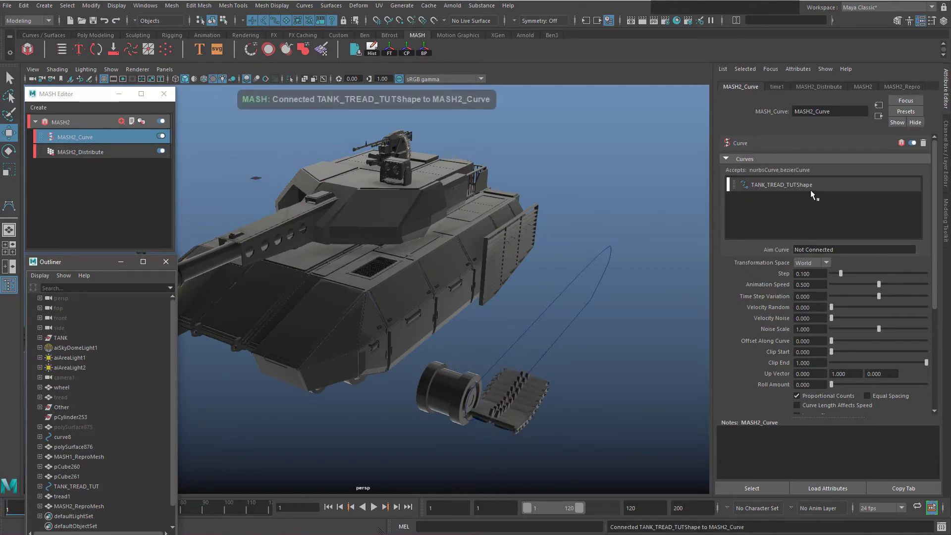
Set the MASH2_Curve node's Step to 1.000 to spread the tread pieces around the whole curve
{"action": "middle_click_drag", "start_coordinate": [548, 352], "coordinate": [496, 219], "text": "alt"}
{"action": "scroll", "coordinate": [371, 166], "scroll_direction": "up", "scroll_amount": 3}
{"action": "left_click_drag", "start_coordinate": [496, 220], "coordinate": [525, 258], "text": "alt"}
{"action": "middle_click_drag", "start_coordinate": [495, 406], "coordinate": [481, 327], "text": "alt"}
{"action": "scroll", "coordinate": [481, 326], "scroll_direction": "up", "scroll_amount": 2}
{"action": "middle_click_drag", "start_coordinate": [510, 288], "coordinate": [513, 233], "text": "alt"}
{"action": "left_click_drag", "start_coordinate": [512, 232], "coordinate": [544, 317], "text": "alt"}
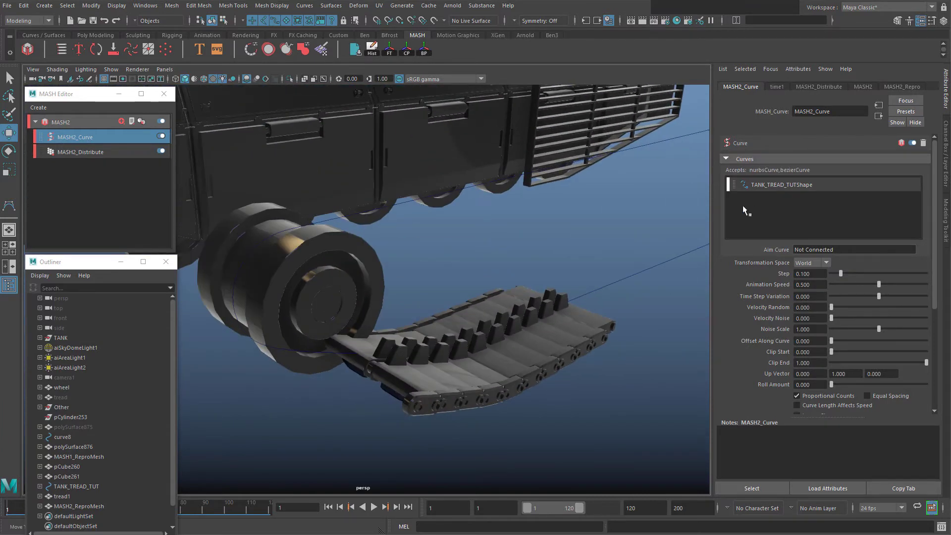
{"action": "left_click_drag", "start_coordinate": [838, 272], "coordinate": [927, 272]}
{"action": "scroll", "coordinate": [842, 298], "scroll_direction": "down", "scroll_amount": 3}
{"action": "scroll", "coordinate": [604, 271], "scroll_direction": "down", "scroll_amount": 5}
{"action": "scroll", "coordinate": [851, 260], "scroll_direction": "up", "scroll_amount": 3}
{"action": "scroll", "coordinate": [554, 328], "scroll_direction": "up", "scroll_amount": 3}
{"action": "middle_click_drag", "start_coordinate": [298, 326], "coordinate": [249, 333], "text": "alt"}
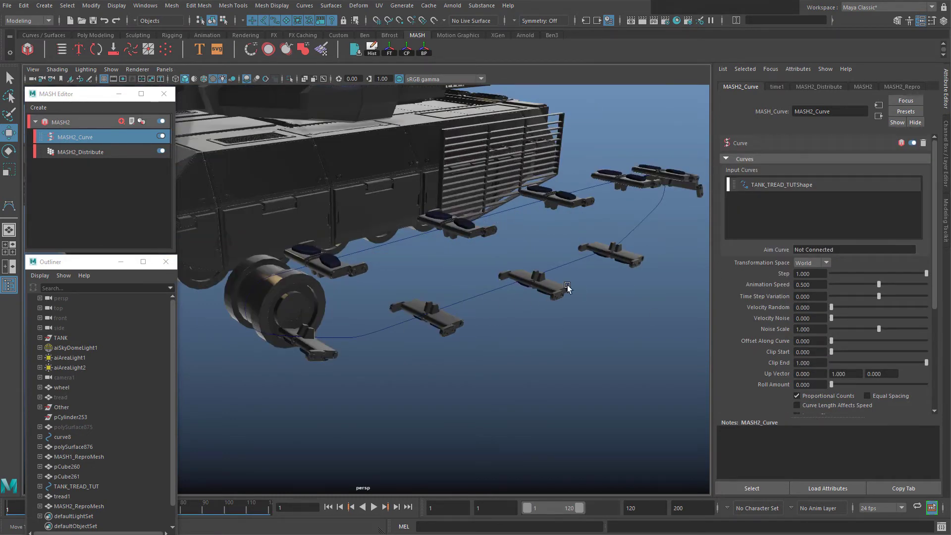
Set Distance X to 0 on the MASH2_Distribute node
{"action": "left_click", "coordinate": [819, 88]}
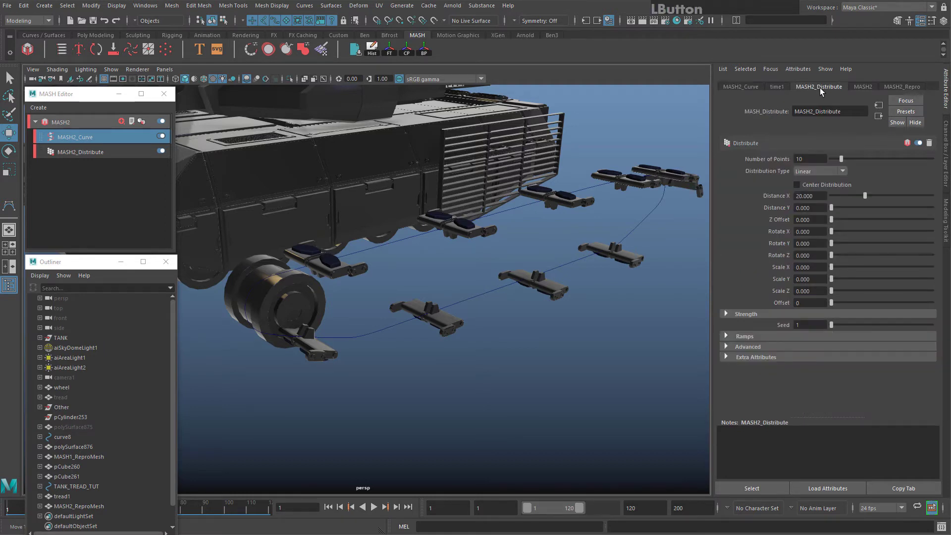
{"action": "left_click_drag", "start_coordinate": [866, 195], "coordinate": [783, 197]}
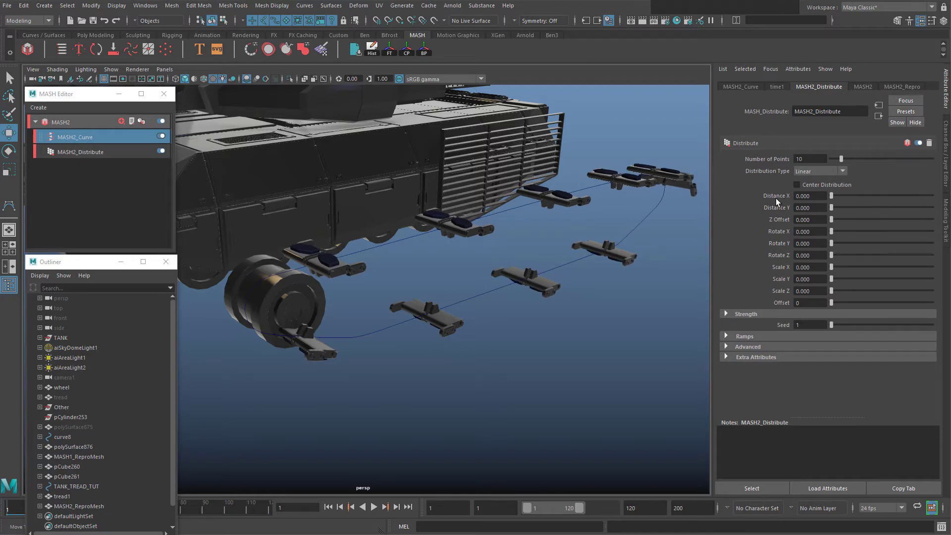
{"action": "scroll", "coordinate": [499, 260], "scroll_direction": "down", "scroll_amount": 3}
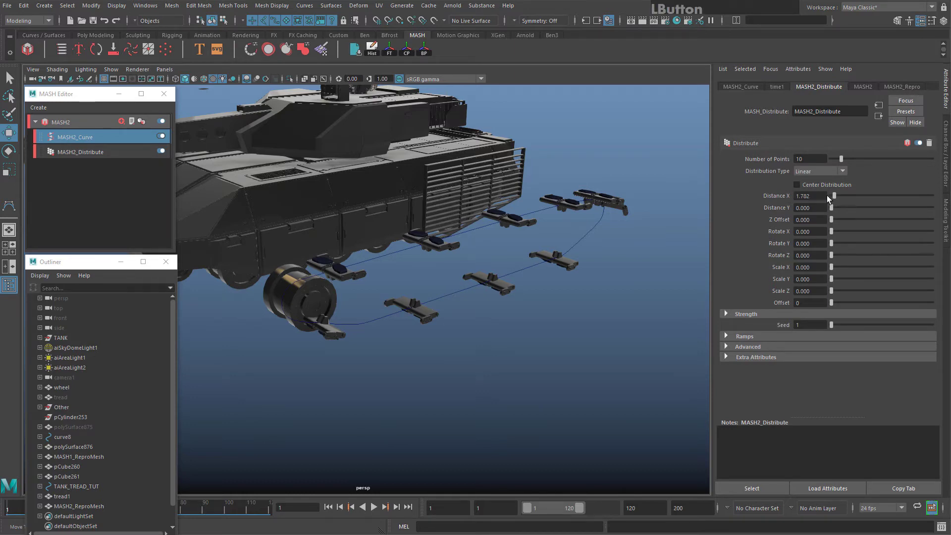
{"action": "scroll", "coordinate": [511, 260], "scroll_direction": "up", "scroll_amount": 5}
{"action": "scroll", "coordinate": [514, 259], "scroll_direction": "down", "scroll_amount": 3}
{"action": "scroll", "coordinate": [655, 193], "scroll_direction": "down", "scroll_amount": 1}
{"action": "scroll", "coordinate": [663, 191], "scroll_direction": "up", "scroll_amount": 2}
{"action": "scroll", "coordinate": [673, 188], "scroll_direction": "down", "scroll_amount": 1}
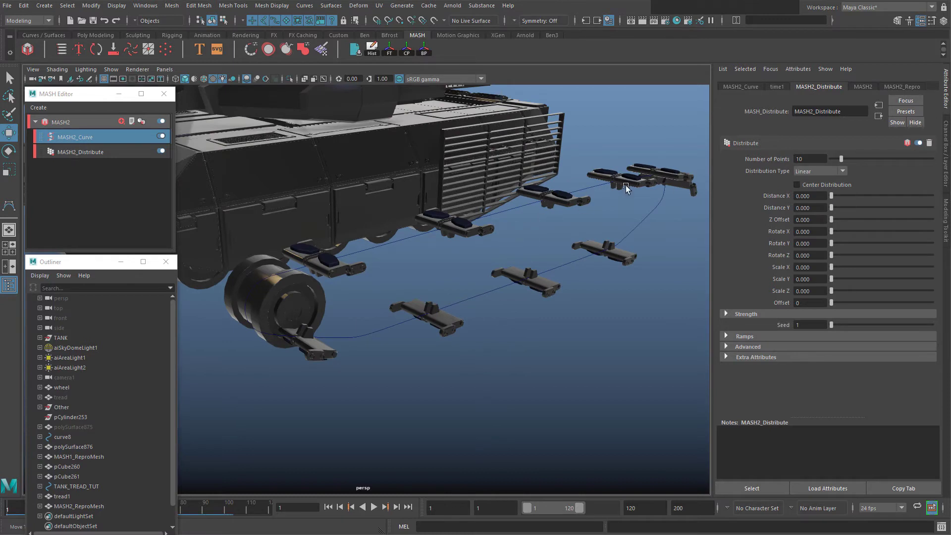
Set the Distribute node's Number of Points to 64 to fill the curve with tread pieces
{"action": "left_click_drag", "start_coordinate": [841, 159], "coordinate": [891, 162]}
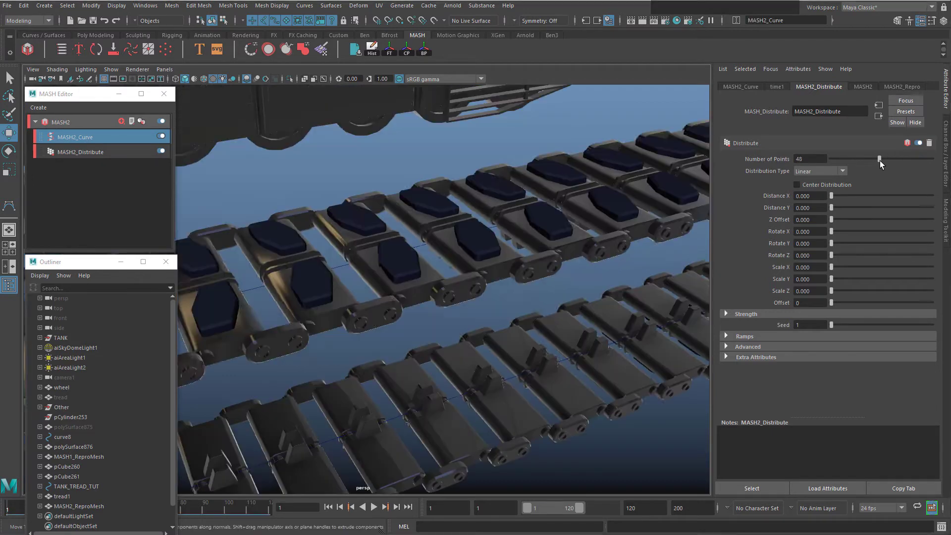
{"action": "left_click_drag", "start_coordinate": [880, 160], "coordinate": [895, 161]}
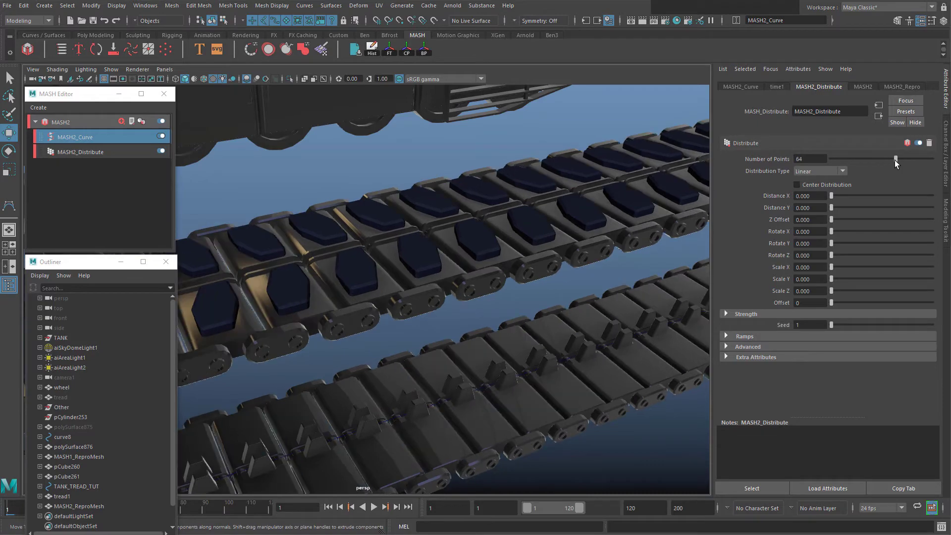
Examine the links where the tread bends around its end, and the tread loop as a whole
{"action": "left_click_drag", "start_coordinate": [580, 208], "coordinate": [358, 215], "text": "alt"}
{"action": "middle_click_drag", "start_coordinate": [357, 215], "coordinate": [370, 214], "text": "alt"}
{"action": "left_click_drag", "start_coordinate": [369, 214], "coordinate": [416, 221], "text": "alt"}
{"action": "middle_click_drag", "start_coordinate": [416, 221], "coordinate": [441, 225], "text": "alt"}
{"action": "mouse_move", "coordinate": [441, 225]}
{"action": "left_mouse_down", "text": "alt"}
{"action": "mouse_move", "coordinate": [548, 233]}
{"action": "mouse_move", "coordinate": [442, 231]}
{"action": "left_mouse_up", "text": "alt"}
{"action": "middle_click_drag", "start_coordinate": [443, 231], "coordinate": [433, 267], "text": "alt"}
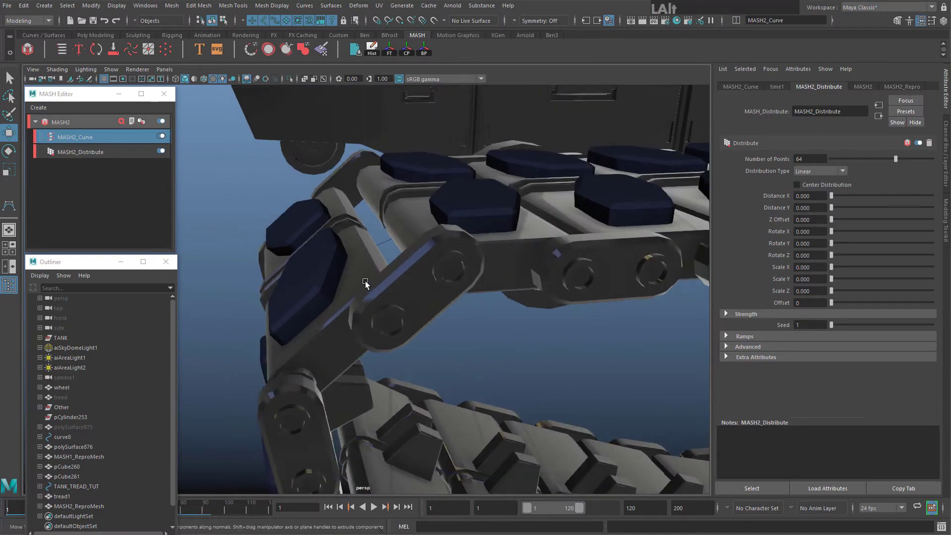
{"action": "left_click_drag", "start_coordinate": [365, 281], "coordinate": [409, 250], "text": "alt"}
{"action": "left_click", "coordinate": [502, 274]}
{"action": "left_click_drag", "start_coordinate": [436, 311], "coordinate": [453, 254], "text": "alt"}
{"action": "left_click", "coordinate": [409, 299]}
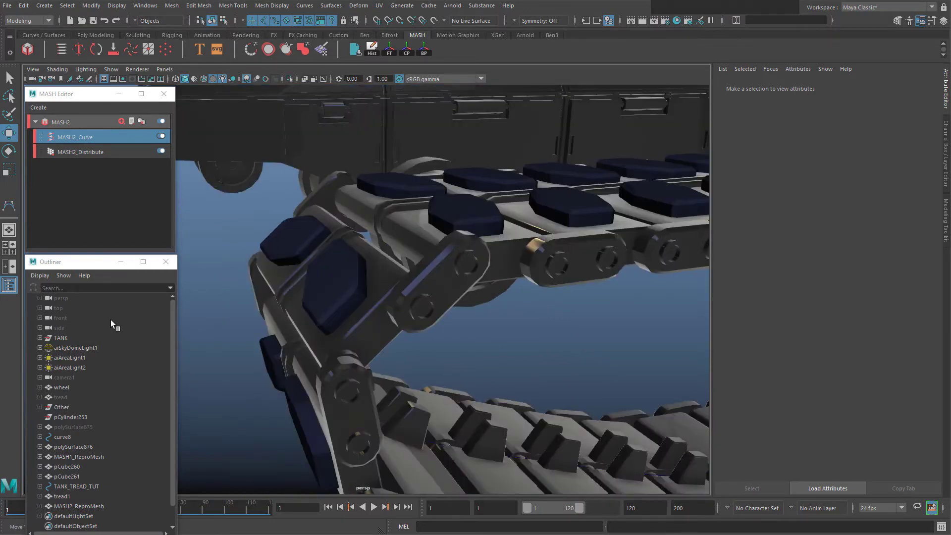
{"action": "left_click_drag", "start_coordinate": [364, 137], "coordinate": [411, 282], "text": "alt"}
{"action": "middle_click_drag", "start_coordinate": [411, 282], "coordinate": [534, 260], "text": "alt"}
{"action": "left_click_drag", "start_coordinate": [534, 260], "coordinate": [607, 205], "text": "alt"}
{"action": "middle_click_drag", "start_coordinate": [607, 205], "coordinate": [540, 257], "text": "alt"}
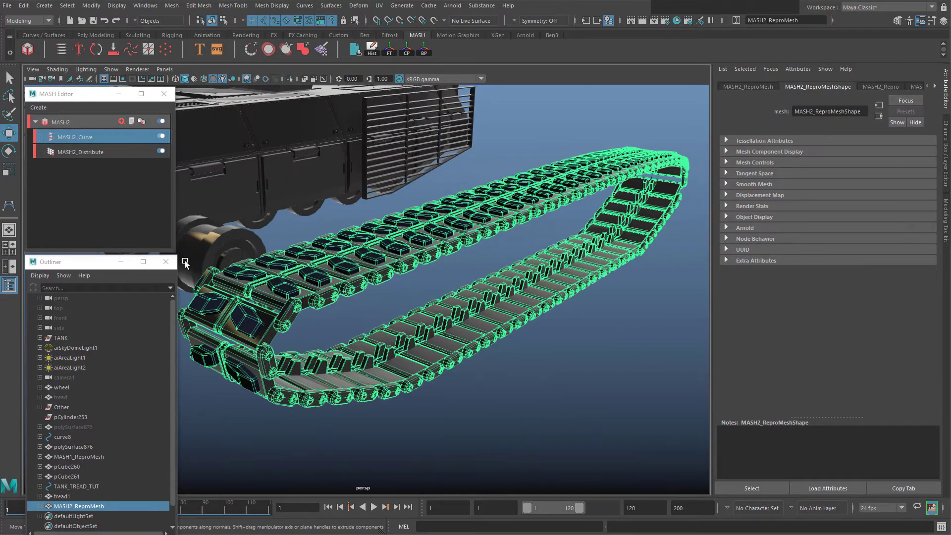
Close the Outliner and inspect the end bend and the inner side of the tread loop
{"action": "left_click", "coordinate": [172, 262]}
{"action": "middle_click_drag", "start_coordinate": [475, 312], "coordinate": [464, 360], "text": "alt"}
{"action": "left_click_drag", "start_coordinate": [464, 361], "coordinate": [579, 371], "text": "alt"}
{"action": "left_click", "coordinate": [579, 372]}
{"action": "left_click_drag", "start_coordinate": [478, 378], "coordinate": [396, 373], "text": "alt"}
{"action": "middle_click_drag", "start_coordinate": [396, 374], "coordinate": [441, 367], "text": "alt"}
{"action": "mouse_move", "coordinate": [440, 367]}
{"action": "left_mouse_down", "text": "alt"}
{"action": "mouse_move", "coordinate": [483, 374]}
{"action": "mouse_move", "coordinate": [433, 372]}
{"action": "left_mouse_up", "text": "alt"}
{"action": "middle_click_drag", "start_coordinate": [433, 372], "coordinate": [396, 376], "text": "alt"}
{"action": "left_click_drag", "start_coordinate": [396, 377], "coordinate": [465, 375], "text": "alt"}
{"action": "middle_click_drag", "start_coordinate": [465, 375], "coordinate": [494, 370], "text": "alt"}
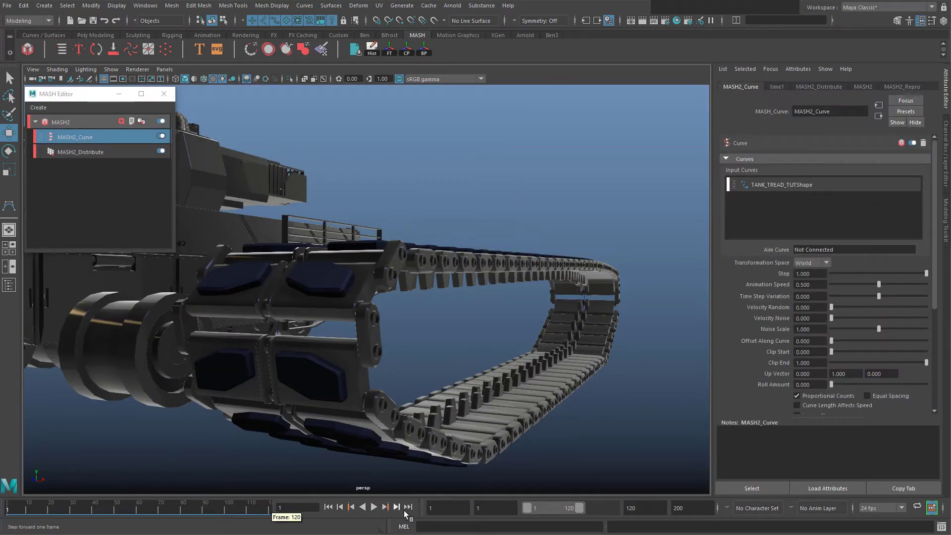
Play the animation to watch the tread run along the curve, and stop it
{"action": "left_click", "coordinate": [373, 509]}
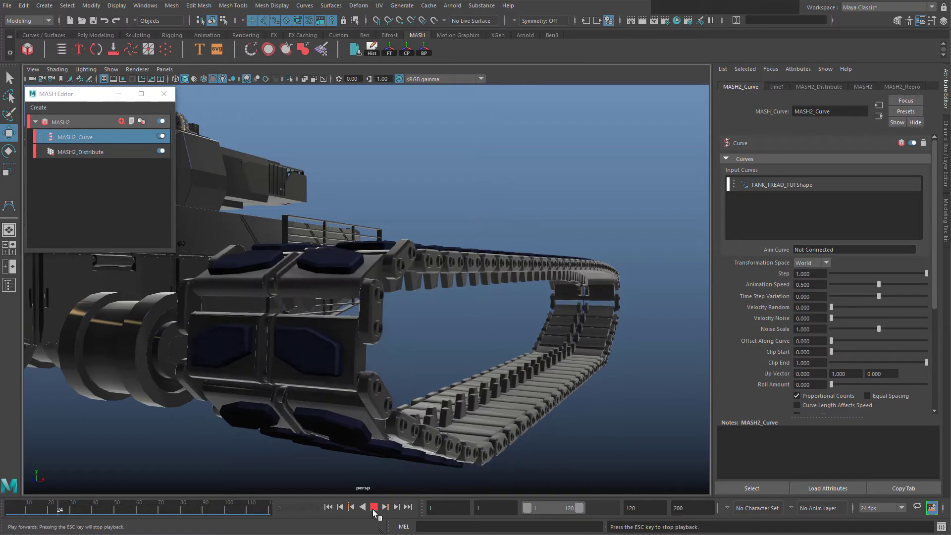
{"action": "left_click_drag", "start_coordinate": [570, 396], "coordinate": [632, 421], "text": "alt"}
{"action": "middle_click_drag", "start_coordinate": [604, 434], "coordinate": [602, 422], "text": "alt"}
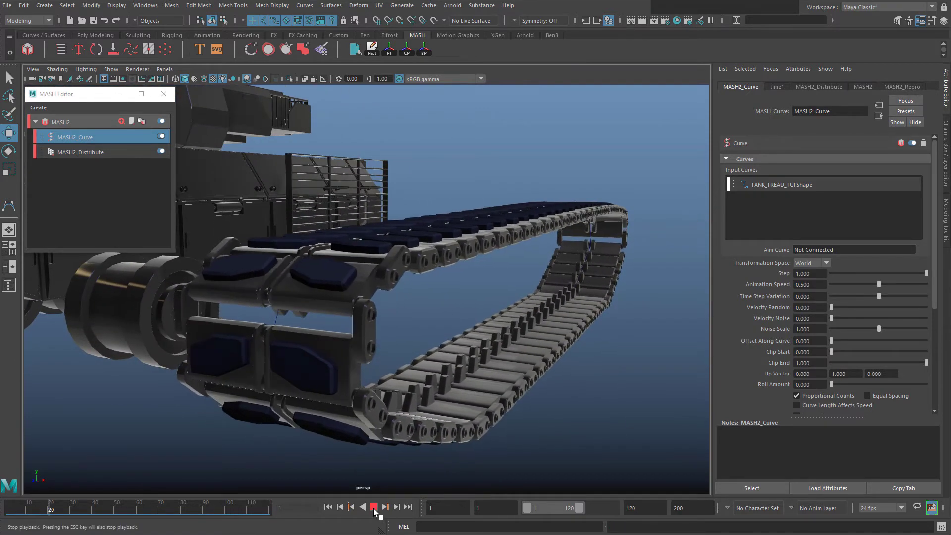
{"action": "left_click", "coordinate": [375, 507]}
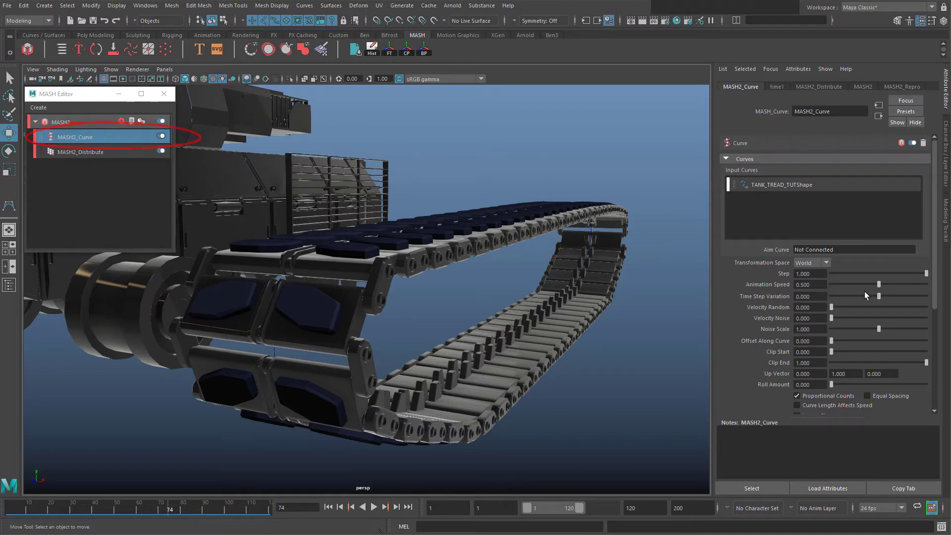
Try an Animation Speed of 1.000 on the MASH2_Curve node and check the tread's motion
{"action": "left_click_drag", "start_coordinate": [880, 283], "coordinate": [935, 280]}
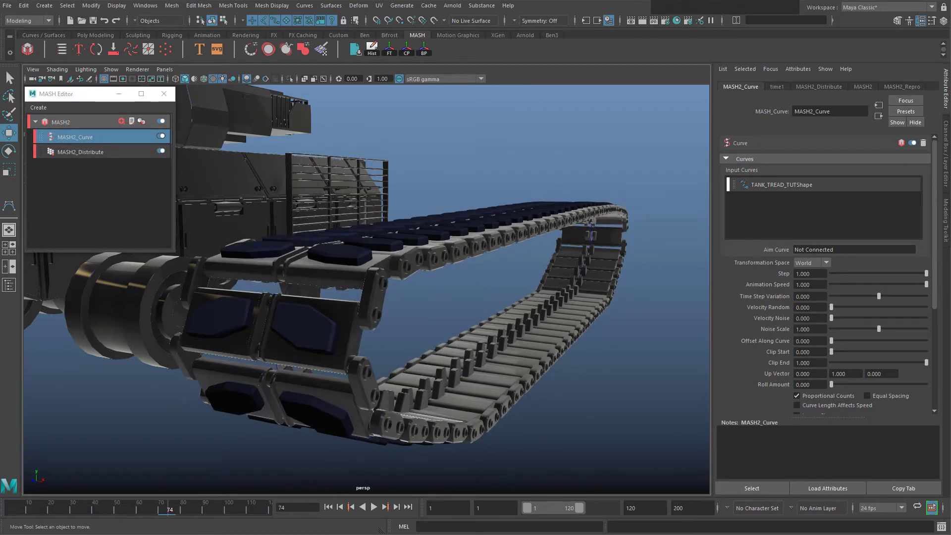
{"action": "left_click_drag", "start_coordinate": [493, 272], "coordinate": [432, 295], "text": "alt"}
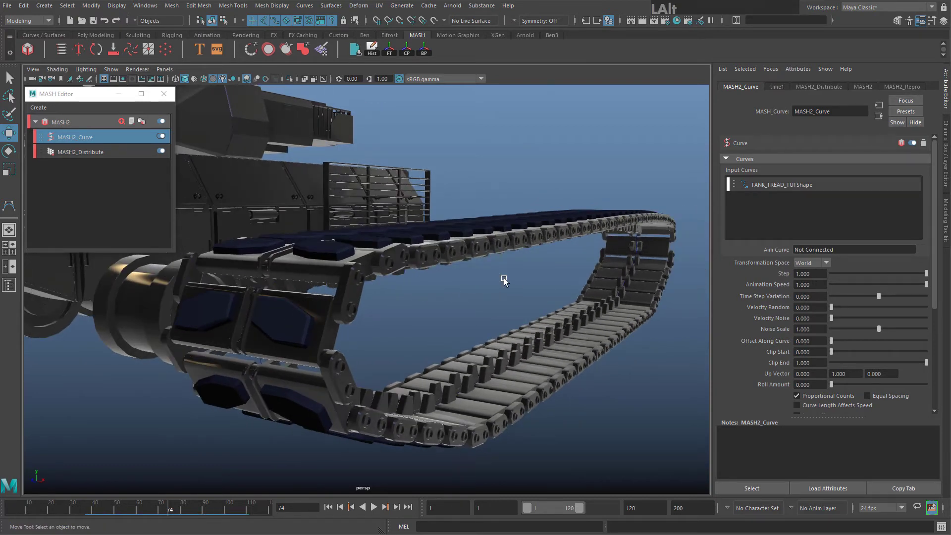
{"action": "scroll", "coordinate": [506, 279], "scroll_direction": "down", "scroll_amount": 3}
{"action": "left_click", "coordinate": [373, 513]}
Try an Animation Speed of 5 on the MASH2_Curve node and play the tread animation
{"action": "type", "text": "5"}
{"action": "key", "text": "Return"}
{"action": "left_click", "coordinate": [374, 507]}
{"action": "left_click_drag", "start_coordinate": [436, 408], "coordinate": [490, 403], "text": "alt"}
{"action": "mouse_move", "coordinate": [490, 404]}
{"action": "middle_mouse_down", "text": "alt"}
{"action": "mouse_move", "coordinate": [505, 408]}
{"action": "mouse_move", "coordinate": [496, 399]}
{"action": "middle_mouse_up", "text": "alt"}
{"action": "scroll", "coordinate": [497, 399], "scroll_direction": "down", "scroll_amount": 4}
{"action": "scroll", "coordinate": [525, 330], "scroll_direction": "up", "scroll_amount": 5}
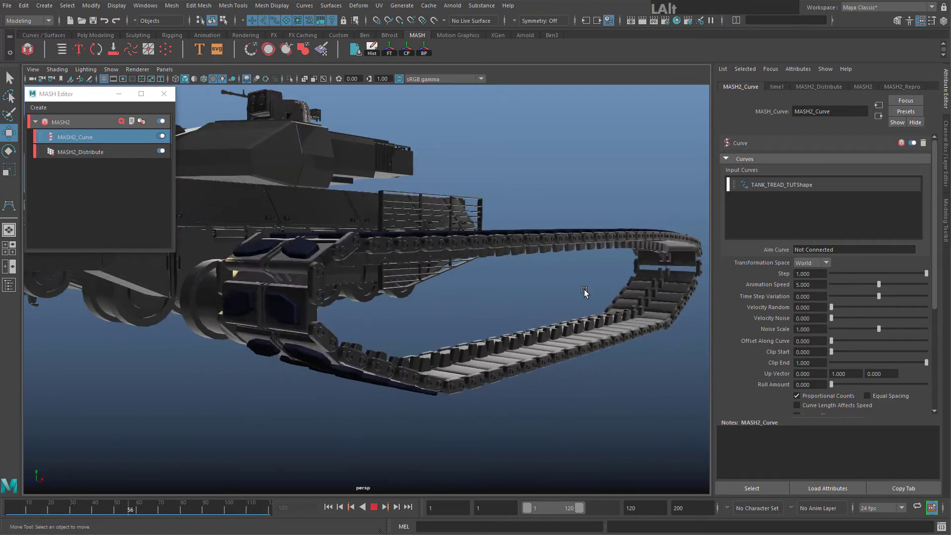
{"action": "left_click_drag", "start_coordinate": [584, 293], "coordinate": [644, 299], "text": "alt"}
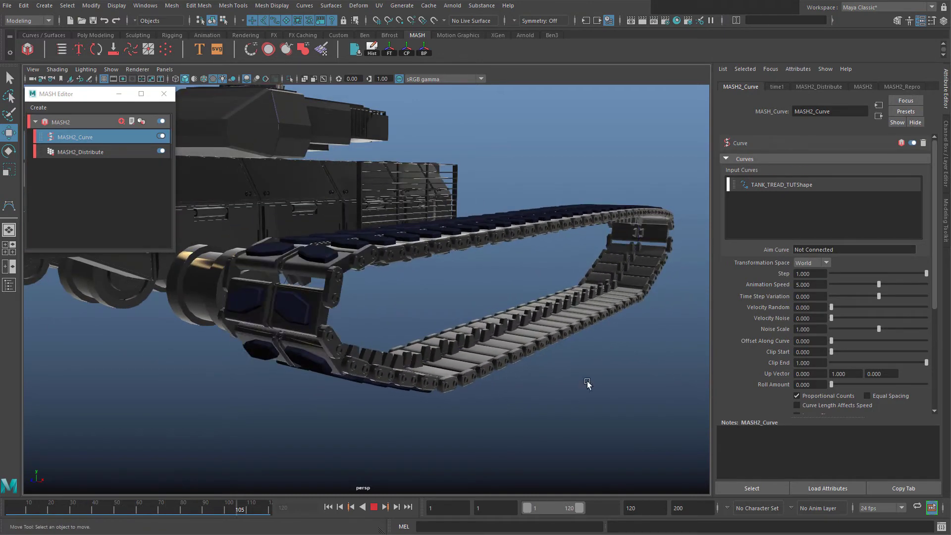
{"action": "left_click", "coordinate": [374, 507]}
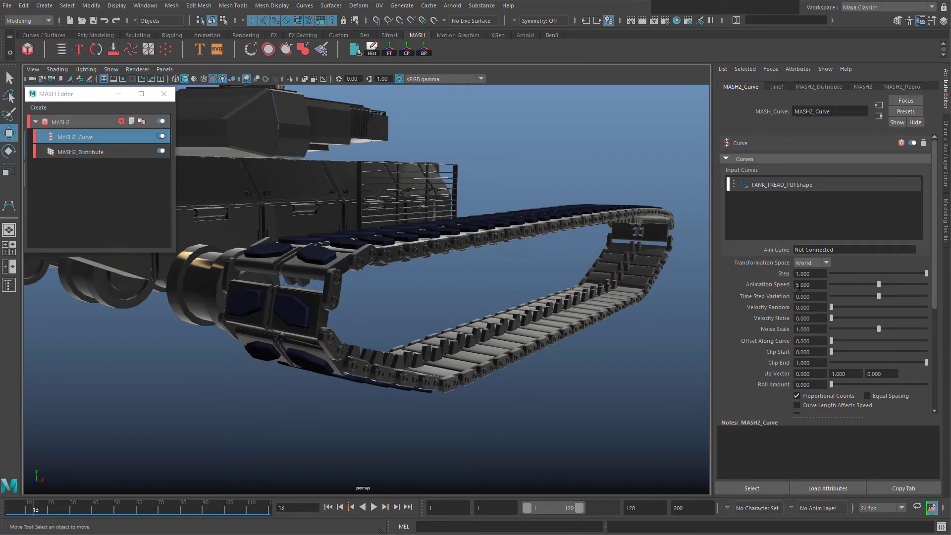
Reverse the tread's travel with an Animation Speed of -5 on the Curve node and play it back
{"action": "type", "text": "-"}
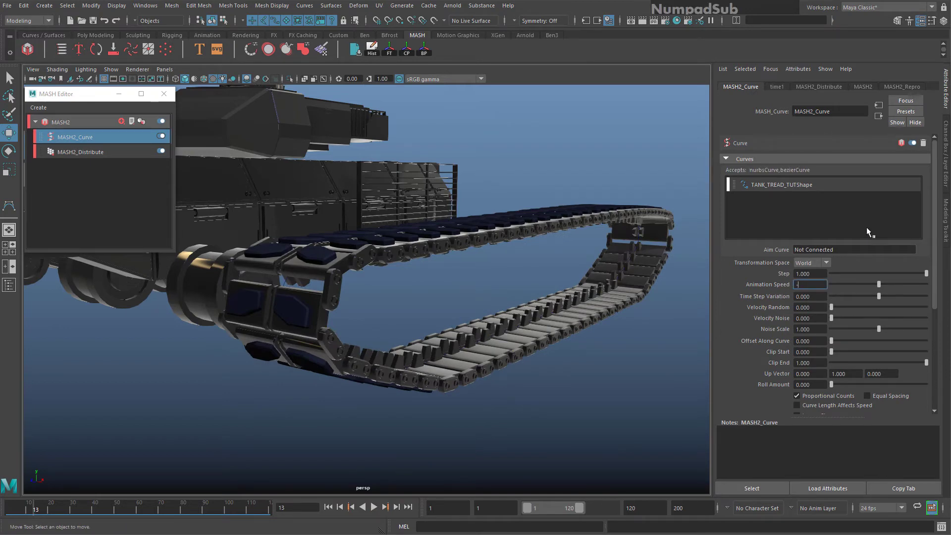
{"action": "type", "text": "5"}
{"action": "key", "text": "Return"}
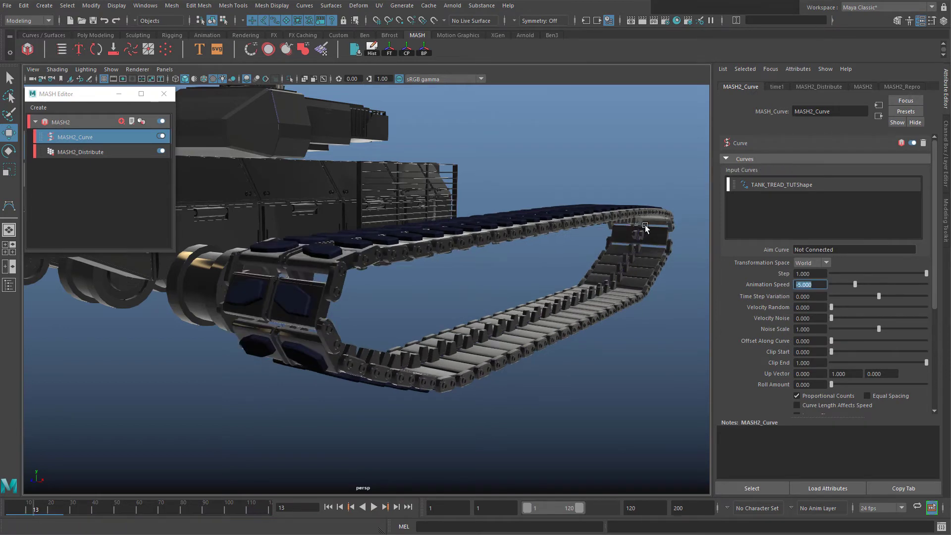
{"action": "left_click", "coordinate": [374, 507]}
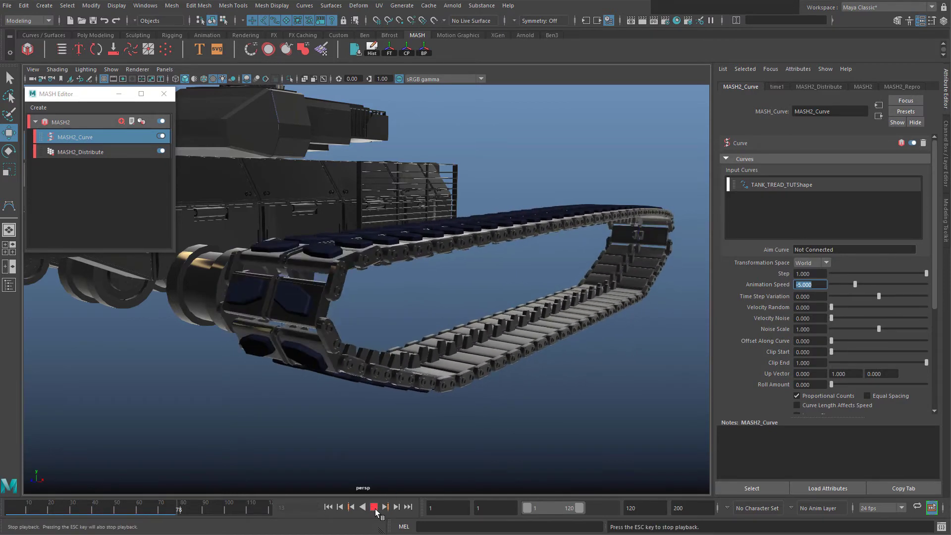
{"action": "left_click", "coordinate": [374, 508]}
{"action": "left_click", "coordinate": [375, 507]}
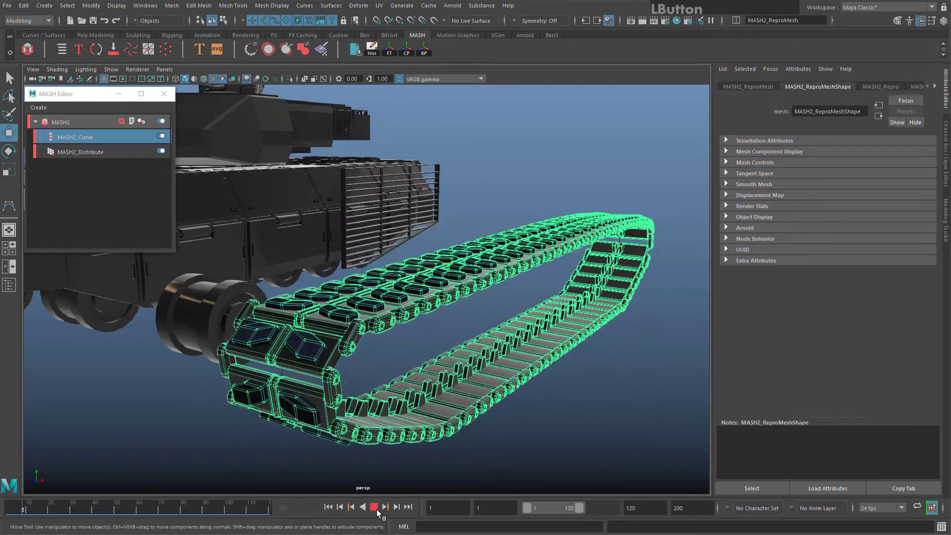
Stop the playback and examine the links at the front end of the tread up close
{"action": "left_click", "coordinate": [376, 507]}
{"action": "scroll", "coordinate": [361, 307], "scroll_direction": "down", "scroll_amount": 8}
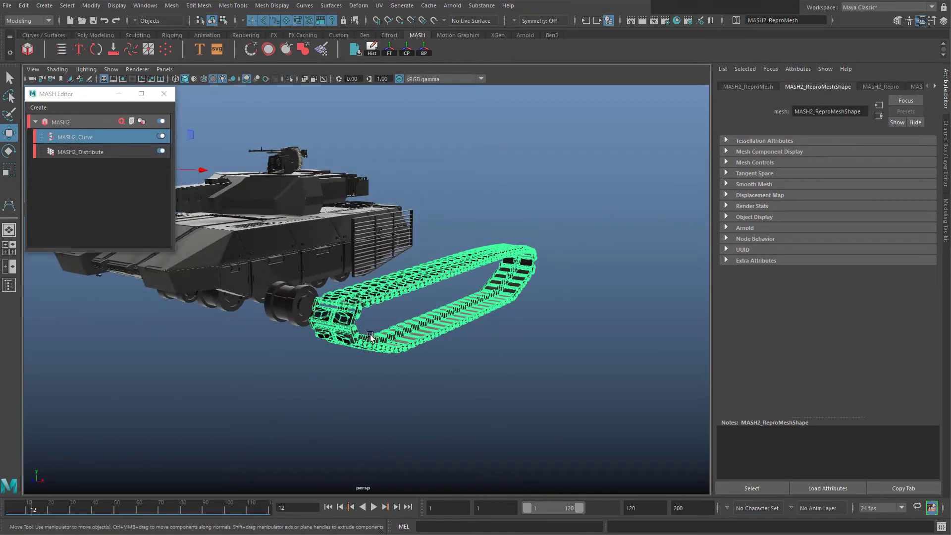
{"action": "scroll", "coordinate": [289, 297], "scroll_direction": "up", "scroll_amount": 8}
{"action": "left_click_drag", "start_coordinate": [392, 341], "coordinate": [420, 319], "text": "alt"}
{"action": "scroll", "coordinate": [384, 289], "scroll_direction": "up", "scroll_amount": 3}
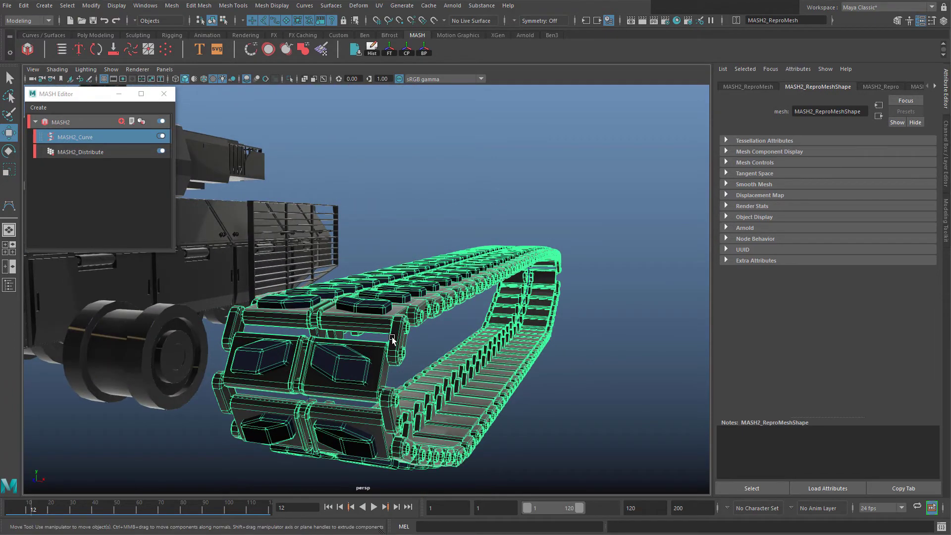
{"action": "scroll", "coordinate": [385, 340], "scroll_direction": "up", "scroll_amount": 3}
{"action": "middle_click_drag", "start_coordinate": [366, 342], "coordinate": [313, 335], "text": "alt"}
{"action": "left_click", "coordinate": [306, 336]}
{"action": "left_click_drag", "start_coordinate": [349, 327], "coordinate": [367, 335], "text": "alt"}
{"action": "scroll", "coordinate": [393, 365], "scroll_direction": "up", "scroll_amount": 3}
{"action": "middle_click_drag", "start_coordinate": [393, 365], "coordinate": [405, 320], "text": "alt"}
{"action": "scroll", "coordinate": [411, 327], "scroll_direction": "up", "scroll_amount": 2}
{"action": "middle_click_drag", "start_coordinate": [426, 360], "coordinate": [417, 341], "text": "alt"}
{"action": "left_click_drag", "start_coordinate": [416, 327], "coordinate": [307, 331], "text": "alt"}
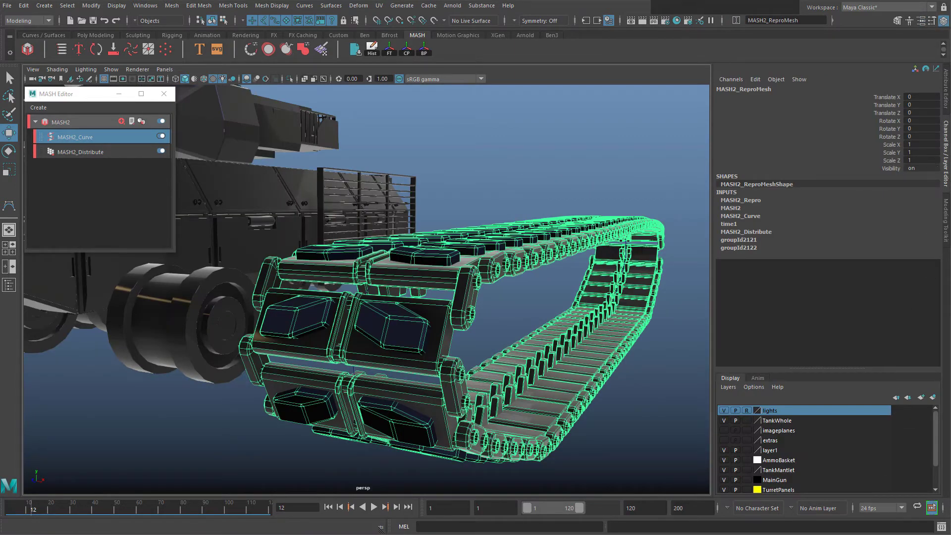
Put the tread mesh on a new display layer, set that layer to Template, and clear the selection
{"action": "left_click", "coordinate": [933, 398]}
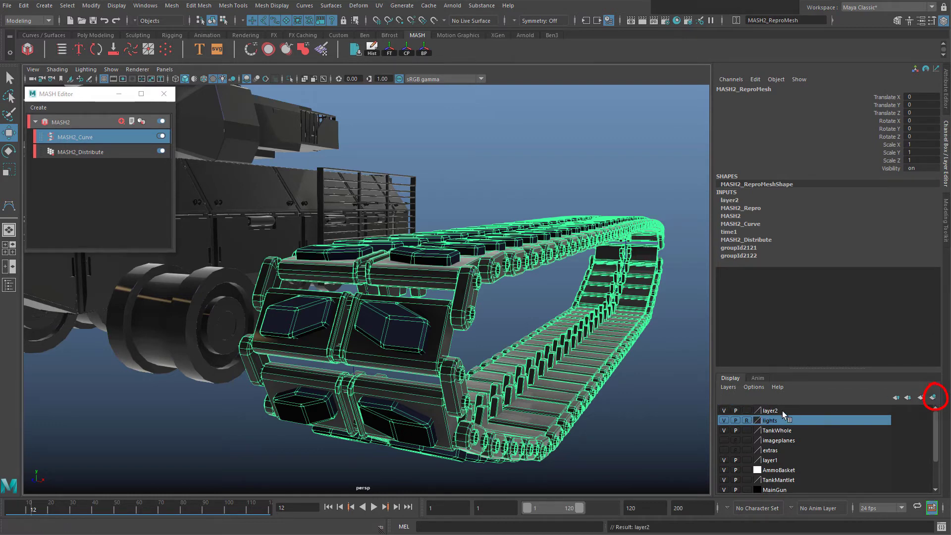
{"action": "left_click", "coordinate": [747, 410]}
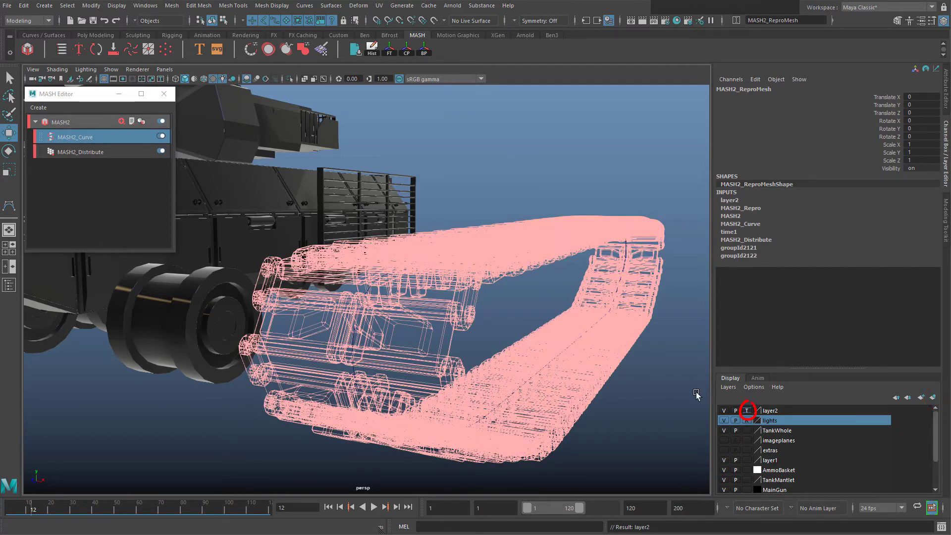
{"action": "left_click", "coordinate": [353, 347]}
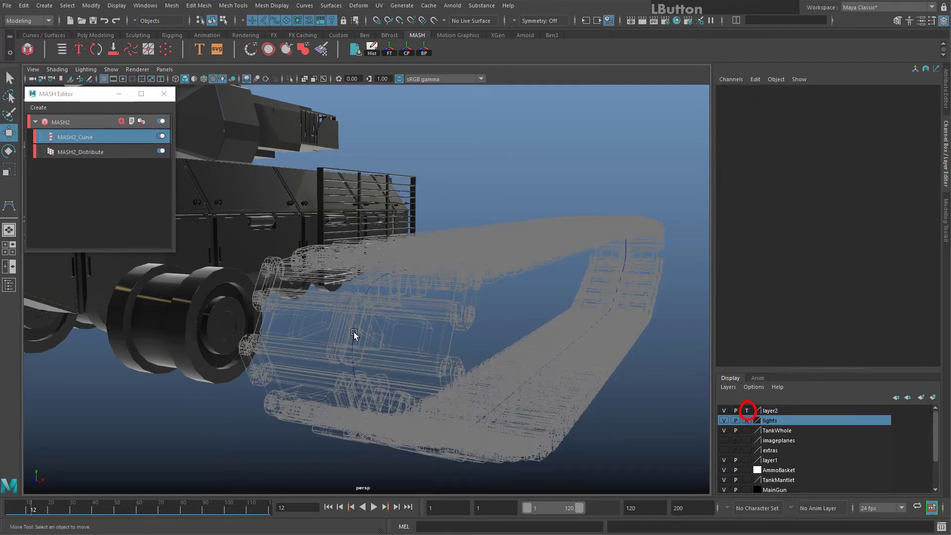
Try pulling control vertices on the upper run of the TANK_TREAD_TUT curve far upward to deform the tread
{"action": "left_click", "coordinate": [354, 334]}
{"action": "right_click_drag", "start_coordinate": [358, 301], "coordinate": [312, 300]}
{"action": "left_click_drag", "start_coordinate": [491, 284], "coordinate": [567, 312], "text": "alt"}
{"action": "middle_click_drag", "start_coordinate": [566, 312], "coordinate": [426, 314], "text": "alt"}
{"action": "left_click_drag", "start_coordinate": [426, 314], "coordinate": [358, 288], "text": "alt"}
{"action": "left_click_drag", "start_coordinate": [327, 215], "coordinate": [438, 310]}
{"action": "left_click_drag", "start_coordinate": [436, 306], "coordinate": [398, 259], "text": "alt"}
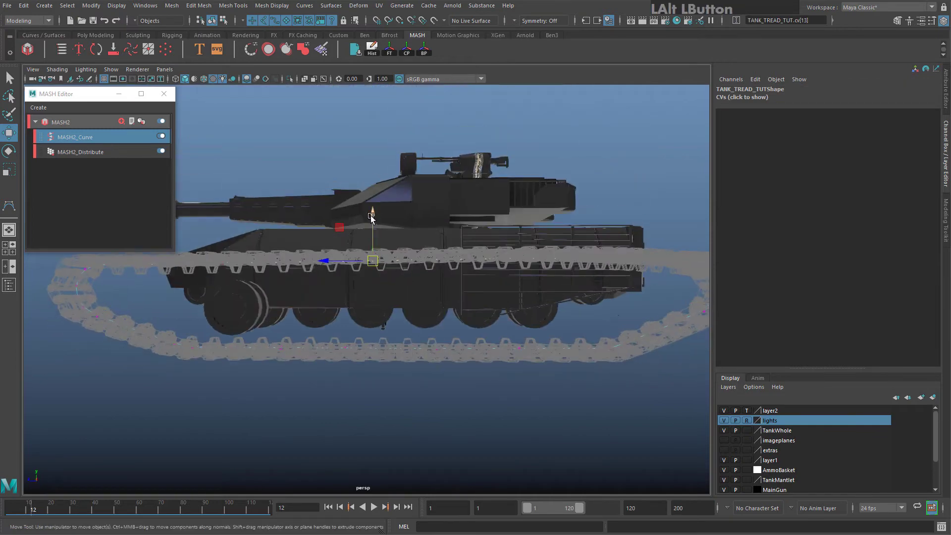
{"action": "left_click_drag", "start_coordinate": [373, 216], "coordinate": [375, 55]}
Try raising another group of the tread curve's control vertices, and undo the reshaping
{"action": "middle_click_drag", "start_coordinate": [391, 192], "coordinate": [414, 255], "text": "alt"}
{"action": "left_click_drag", "start_coordinate": [414, 254], "coordinate": [448, 271], "text": "alt"}
{"action": "left_click_drag", "start_coordinate": [407, 118], "coordinate": [244, 334]}
{"action": "left_click_drag", "start_coordinate": [403, 320], "coordinate": [401, 43]}
{"action": "scroll", "coordinate": [370, 210], "scroll_direction": "down", "scroll_amount": 5}
{"action": "left_click_drag", "start_coordinate": [370, 208], "coordinate": [397, 272]}
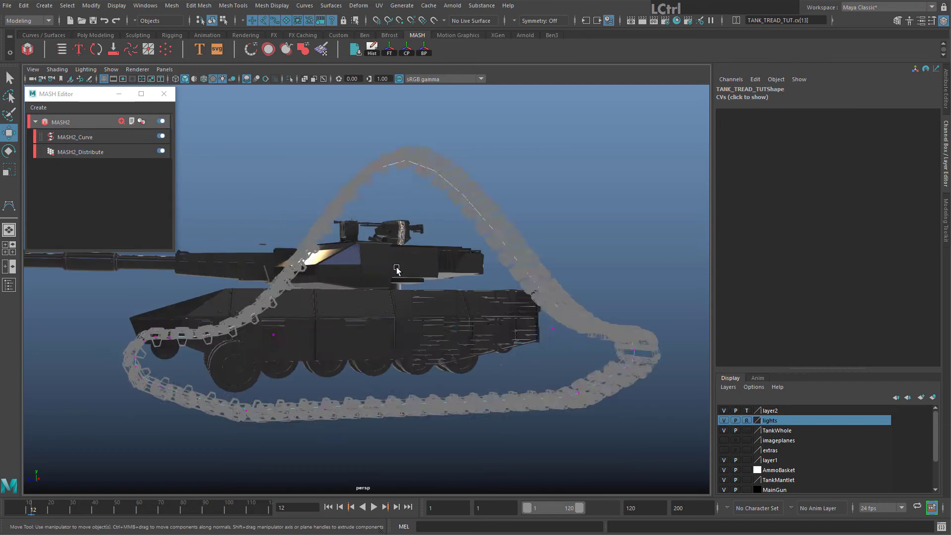
{"action": "key", "text": "ctrl+z"}
{"action": "key", "text": "ctrl+z"}
Move the TANK_TREAD_TUT curve along X to about -39.333 under the tank, and return layer2 from Template to normal display
{"action": "left_click_drag", "start_coordinate": [359, 299], "coordinate": [382, 302], "text": "alt"}
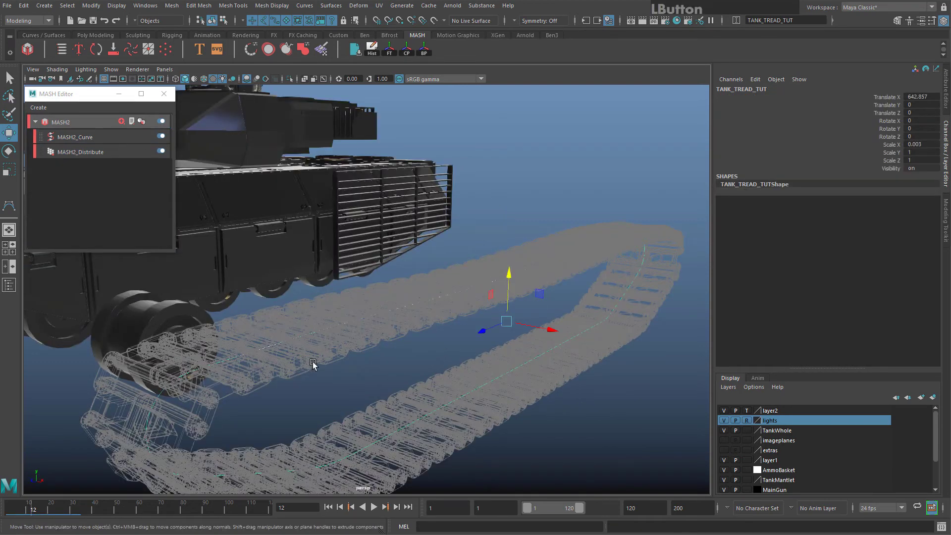
{"action": "scroll", "coordinate": [313, 361], "scroll_direction": "down", "scroll_amount": 4}
{"action": "mouse_move", "coordinate": [435, 352]}
{"action": "left_mouse_down", "text": "alt"}
{"action": "mouse_move", "coordinate": [482, 324]}
{"action": "mouse_move", "coordinate": [424, 295]}
{"action": "mouse_move", "coordinate": [474, 296]}
{"action": "mouse_move", "coordinate": [378, 318]}
{"action": "mouse_move", "coordinate": [441, 325]}
{"action": "mouse_move", "coordinate": [408, 366]}
{"action": "left_mouse_up", "text": "alt"}
{"action": "left_click", "coordinate": [746, 410]}
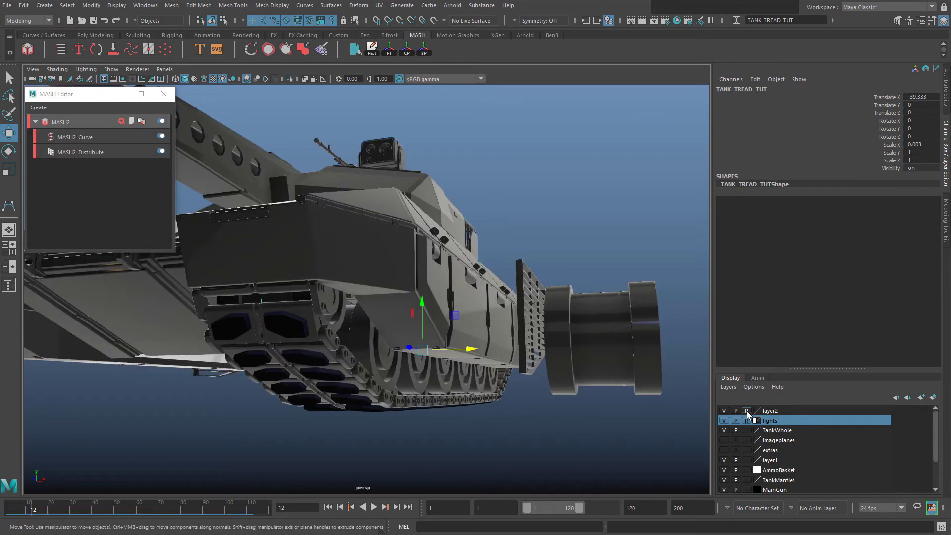
{"action": "left_click", "coordinate": [747, 411]}
Shift the tread curve sideways to line the tread up with the wheels under the hull
{"action": "left_click_drag", "start_coordinate": [290, 357], "coordinate": [389, 347], "text": "alt"}
{"action": "left_click_drag", "start_coordinate": [467, 370], "coordinate": [406, 370]}
{"action": "left_click_drag", "start_coordinate": [522, 343], "coordinate": [201, 313]}
{"action": "left_click", "coordinate": [599, 348]}
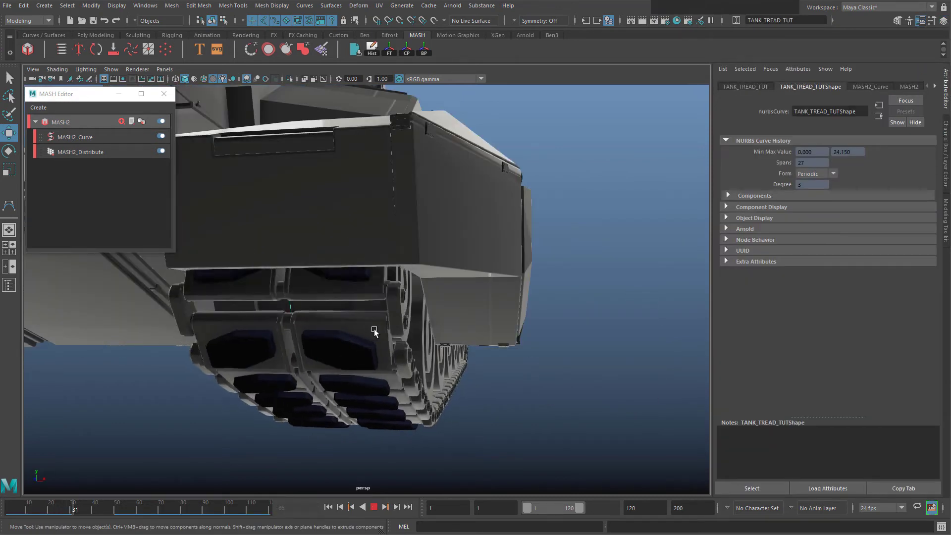
Play the animation and examine the tread running around the wheels from the front and side of the tank
{"action": "left_click_drag", "start_coordinate": [350, 299], "coordinate": [433, 345], "text": "alt"}
{"action": "left_click_drag", "start_coordinate": [352, 311], "coordinate": [347, 318], "text": "alt"}
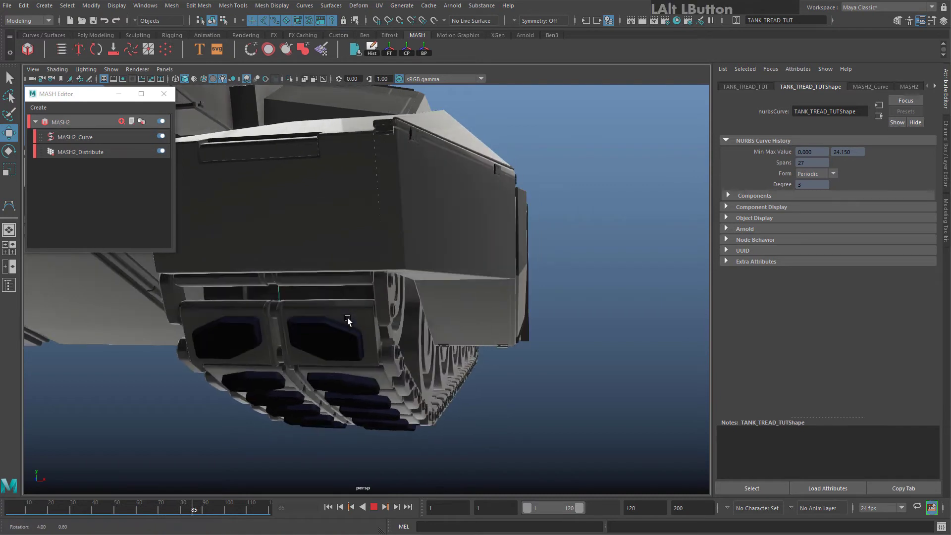
{"action": "left_click", "coordinate": [374, 507]}
{"action": "left_click", "coordinate": [438, 332]}
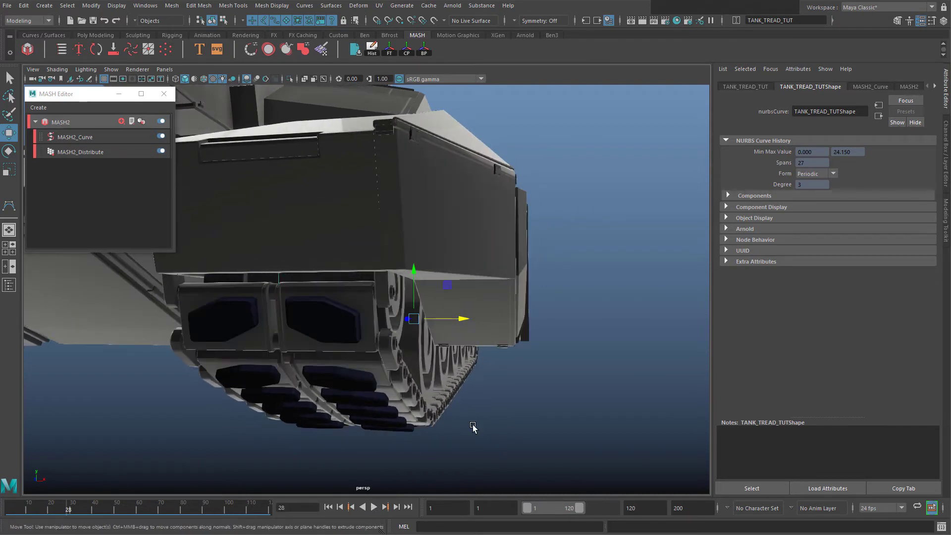
{"action": "left_click", "coordinate": [374, 506]}
{"action": "left_click_drag", "start_coordinate": [471, 392], "coordinate": [408, 360], "text": "alt"}
{"action": "middle_click_drag", "start_coordinate": [408, 361], "coordinate": [333, 393], "text": "alt"}
{"action": "left_click_drag", "start_coordinate": [525, 391], "coordinate": [460, 384], "text": "alt"}
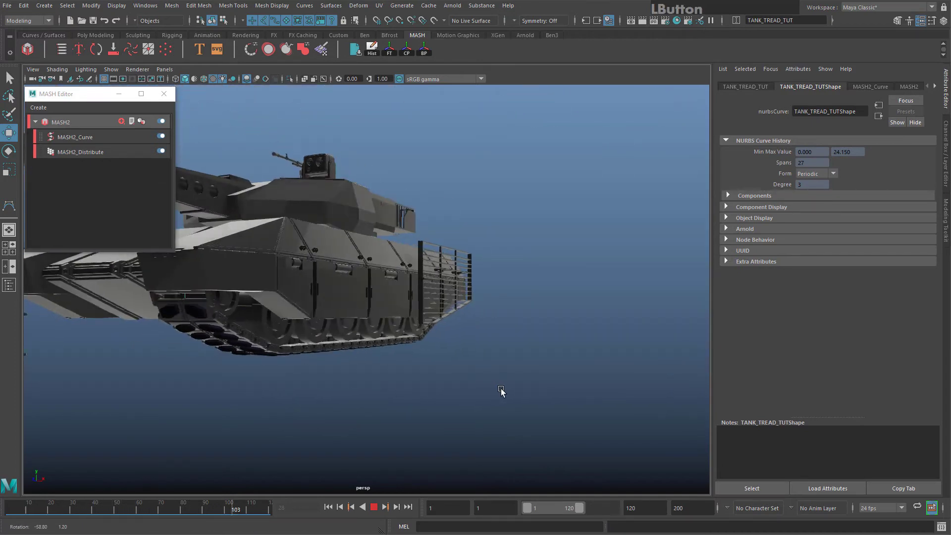
{"action": "middle_click_drag", "start_coordinate": [406, 357], "coordinate": [433, 378], "text": "alt"}
{"action": "scroll", "coordinate": [432, 379], "scroll_direction": "up", "scroll_amount": 3}
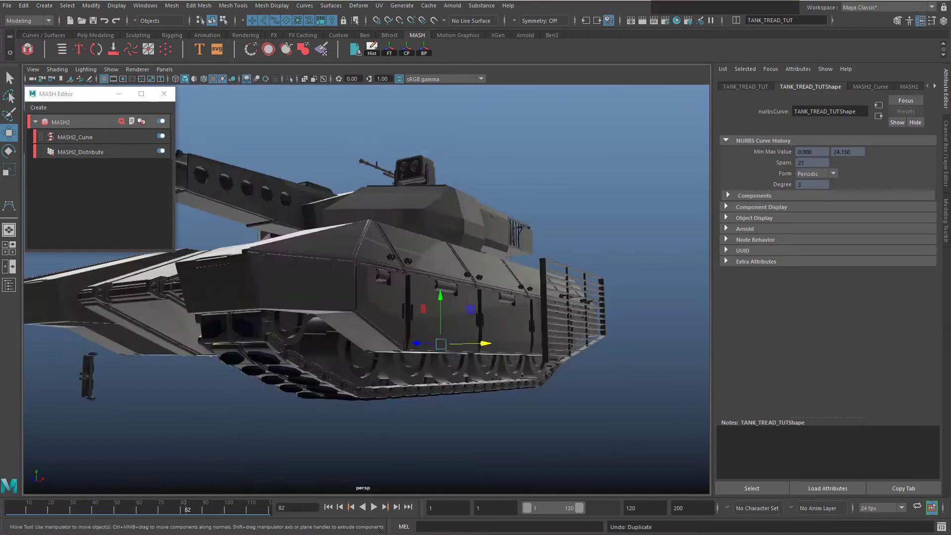
Try duplicating the tread's curve and moving the copy beside the tank, discarding the copy
{"action": "key", "text": "ctrl+z"}
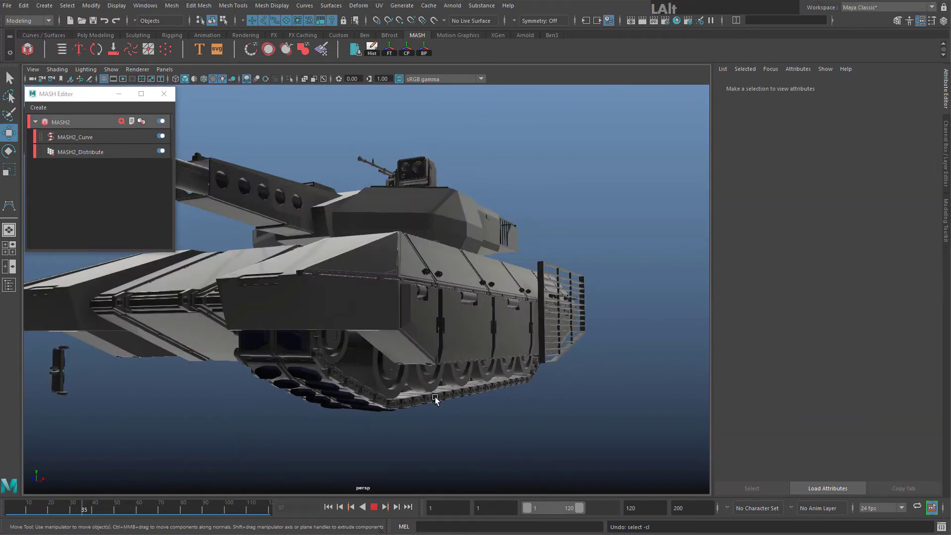
{"action": "left_click_drag", "start_coordinate": [424, 399], "coordinate": [437, 397], "text": "alt"}
{"action": "key", "text": "w"}
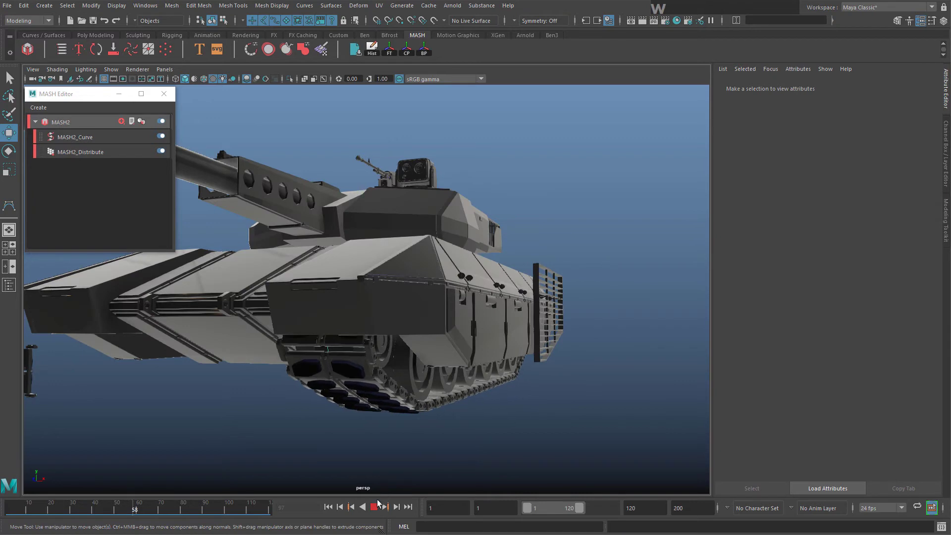
{"action": "left_click", "coordinate": [373, 506]}
{"action": "key", "text": "ctrl+d"}
{"action": "left_click_drag", "start_coordinate": [488, 347], "coordinate": [557, 388]}
{"action": "key", "text": "Delete"}
Try a plain duplicate of the MASH2_ReproMesh tread and move the copy out beside the hull
{"action": "left_click", "coordinate": [382, 403]}
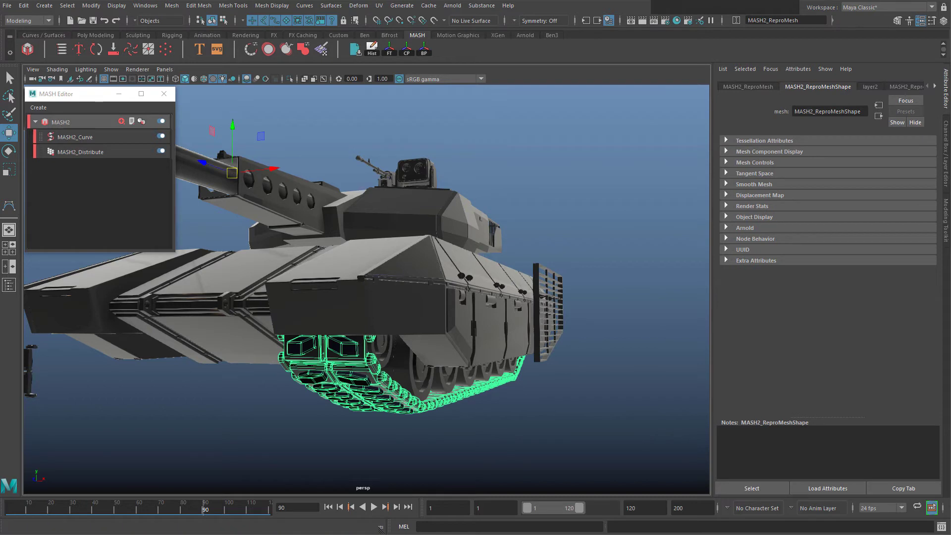
{"action": "left_click", "coordinate": [374, 506]}
{"action": "key", "text": "ctrl+d"}
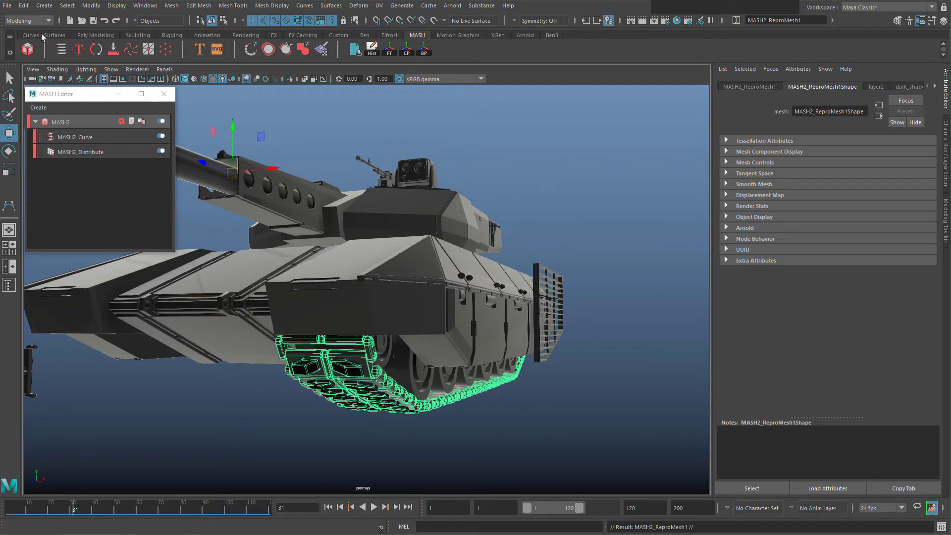
{"action": "left_click", "coordinate": [523, 432]}
{"action": "left_click_drag", "start_coordinate": [497, 347], "coordinate": [587, 355]}
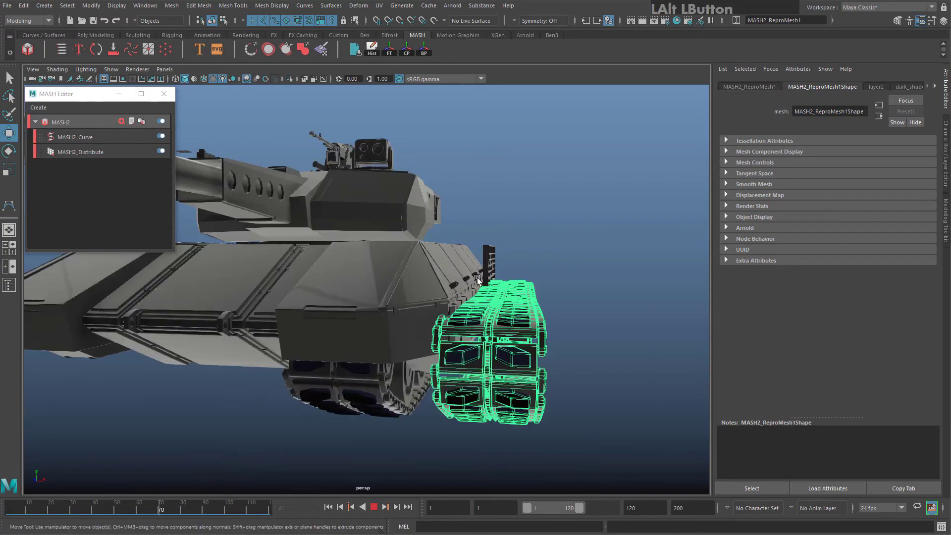
Check the duplicated tread's motion during playback, stop the animation, and delete the copy
{"action": "left_click_drag", "start_coordinate": [483, 350], "coordinate": [543, 337], "text": "alt"}
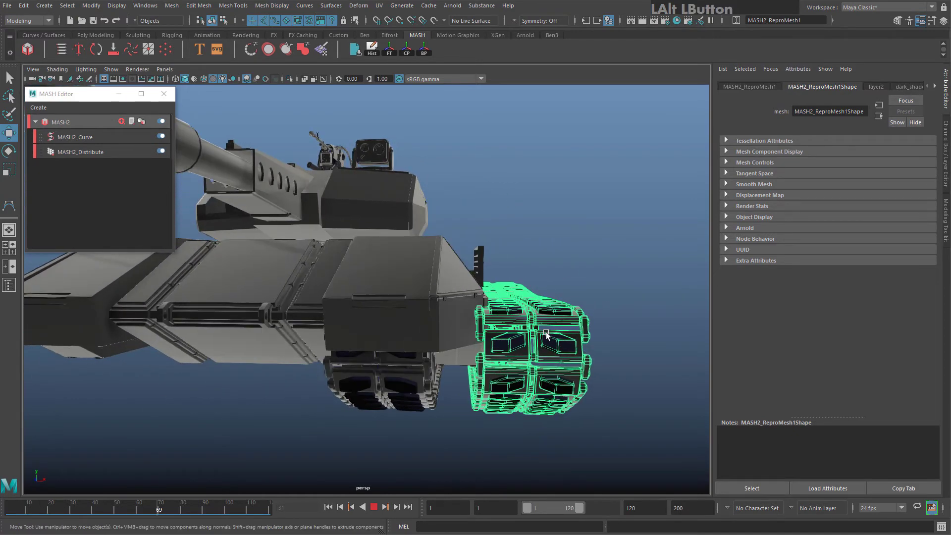
{"action": "scroll", "coordinate": [549, 324], "scroll_direction": "down", "scroll_amount": 2}
{"action": "scroll", "coordinate": [549, 325], "scroll_direction": "up", "scroll_amount": 1}
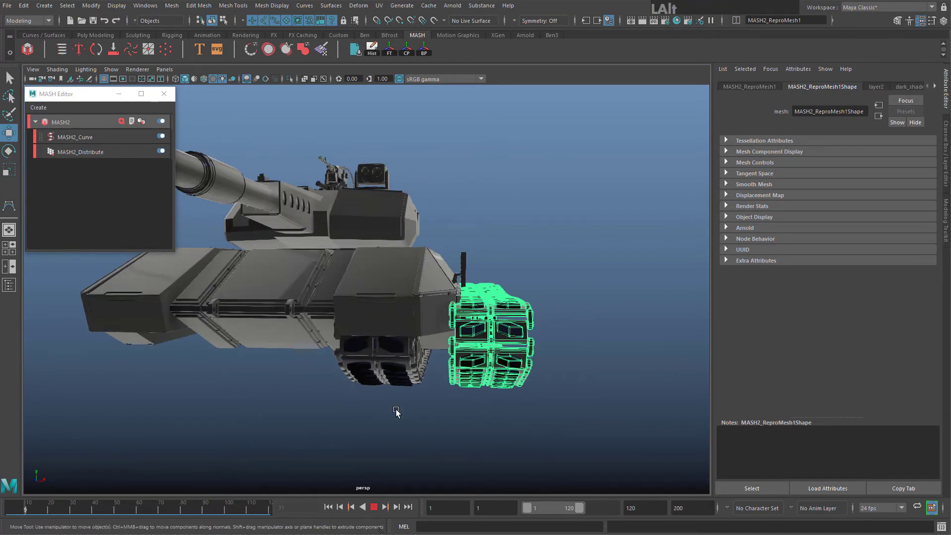
{"action": "left_click", "coordinate": [374, 507]}
{"action": "left_click", "coordinate": [481, 363]}
{"action": "key", "text": "Delete"}
Duplicate the MASH2_ReproMesh tread once with Duplicate Special and Duplicate input graph enabled
{"action": "left_click_drag", "start_coordinate": [439, 388], "coordinate": [484, 340], "text": "alt"}
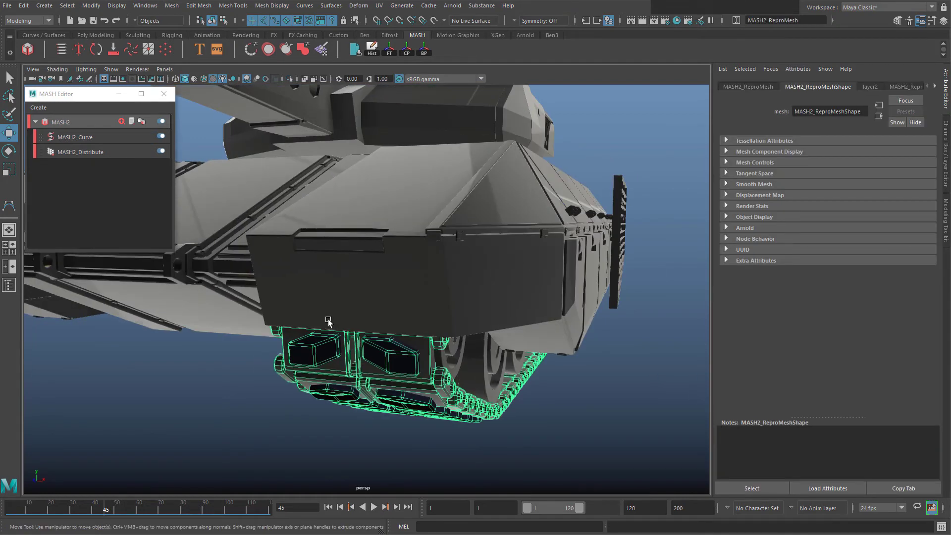
{"action": "left_click", "coordinate": [26, 7]}
{"action": "left_click", "coordinate": [145, 159]}
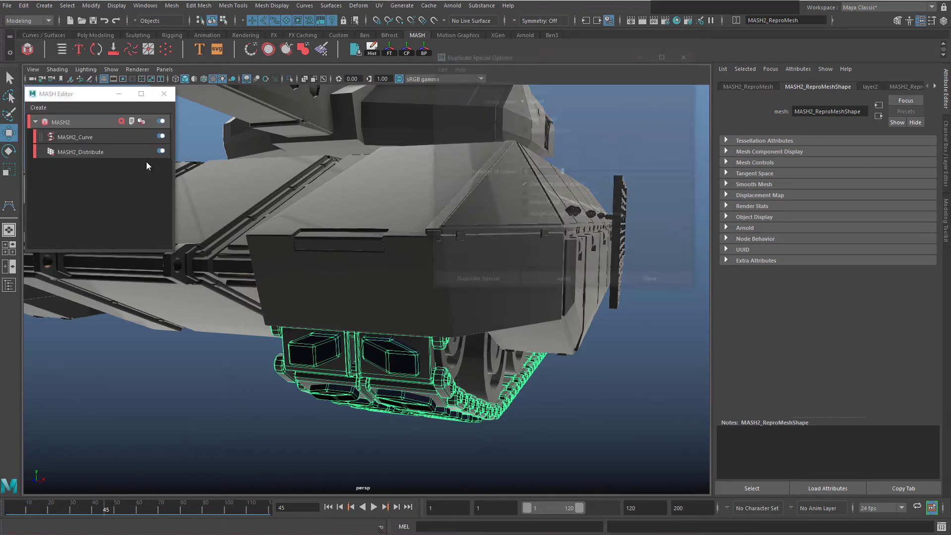
{"action": "left_click_drag", "start_coordinate": [512, 55], "coordinate": [621, 116]}
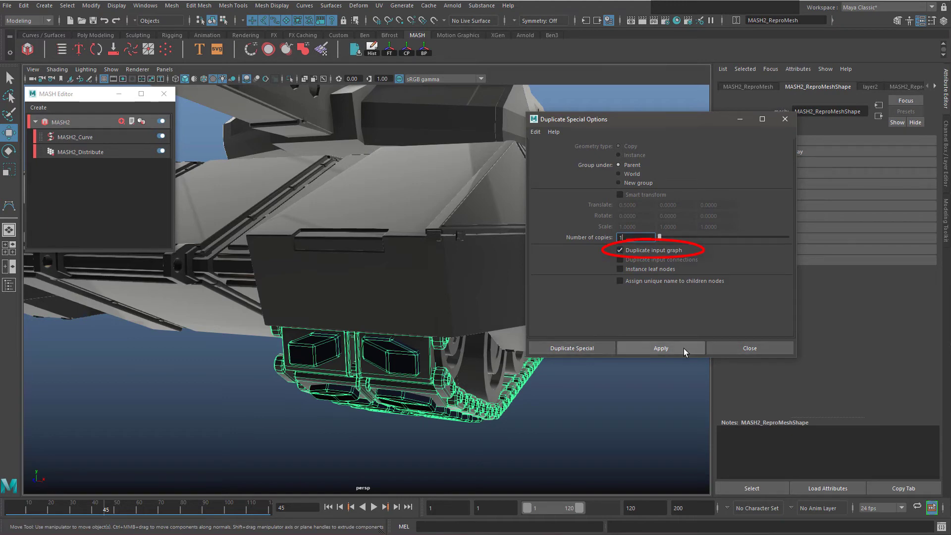
{"action": "left_click", "coordinate": [602, 348]}
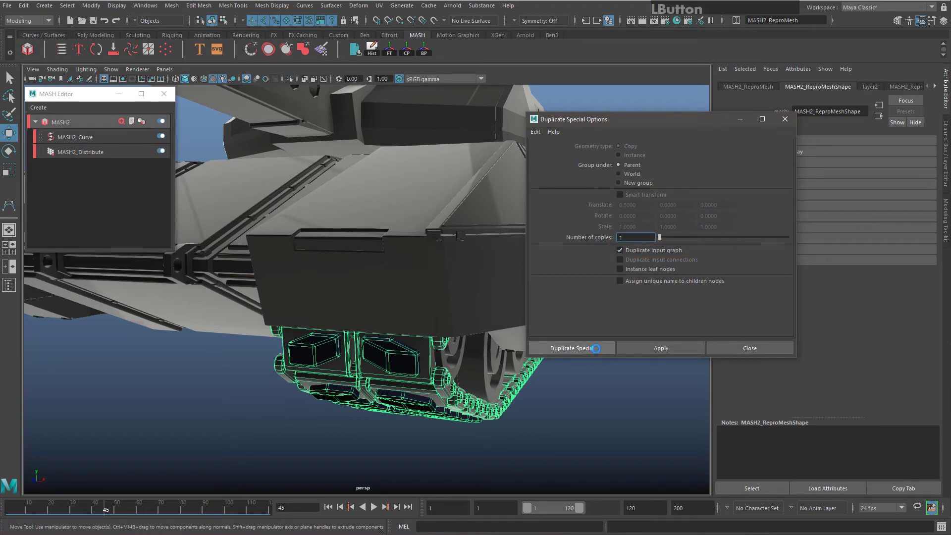
{"action": "right_click_drag", "start_coordinate": [558, 339], "coordinate": [277, 221], "text": "alt"}
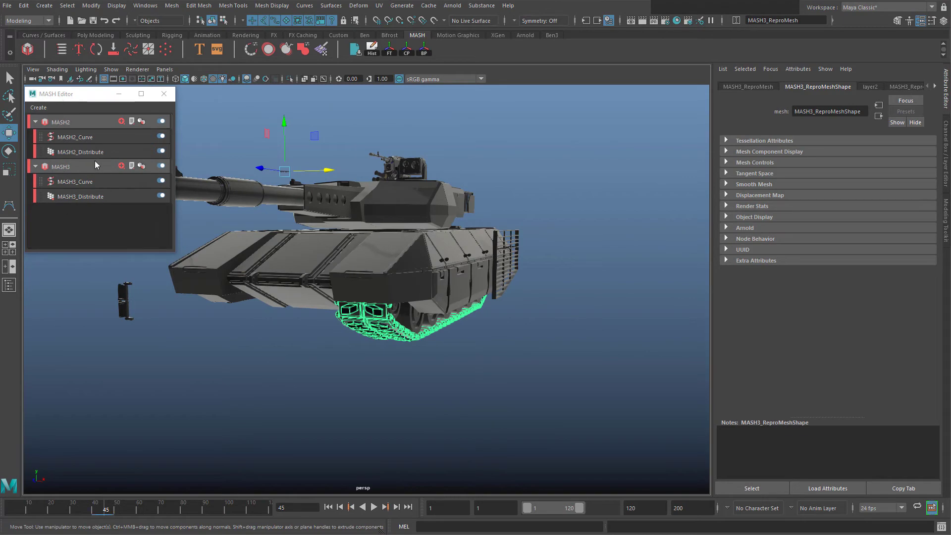
Select the tread's curve between the overlapping treads and move it sideways out from under the hull
{"action": "left_click_drag", "start_coordinate": [317, 193], "coordinate": [341, 180], "text": "alt"}
{"action": "scroll", "coordinate": [346, 228], "scroll_direction": "up", "scroll_amount": 5}
{"action": "scroll", "coordinate": [346, 228], "scroll_direction": "down", "scroll_amount": 3}
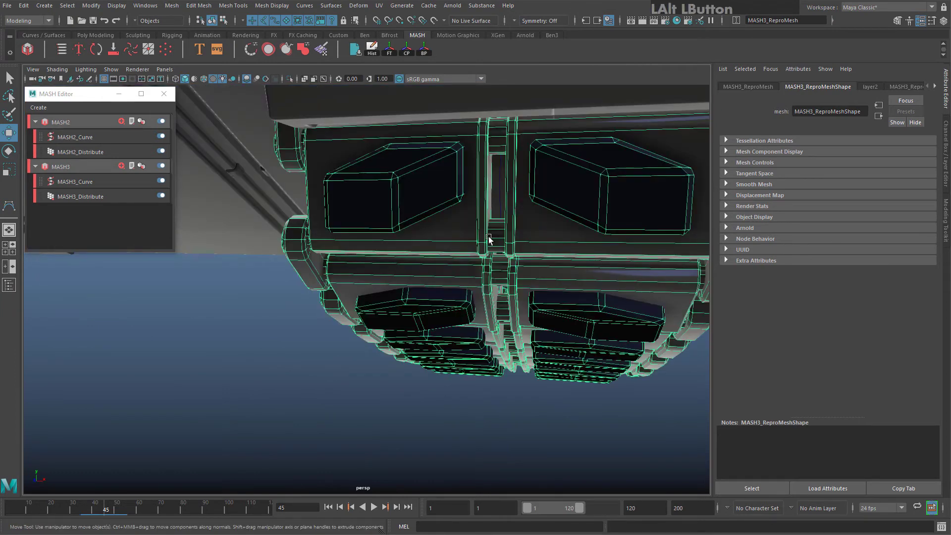
{"action": "left_click", "coordinate": [498, 170]}
{"action": "scroll", "coordinate": [495, 232], "scroll_direction": "down", "scroll_amount": 5}
{"action": "left_click_drag", "start_coordinate": [494, 238], "coordinate": [668, 278], "text": "alt"}
{"action": "middle_click_drag", "start_coordinate": [528, 325], "coordinate": [421, 333], "text": "alt"}
{"action": "left_click", "coordinate": [421, 336]}
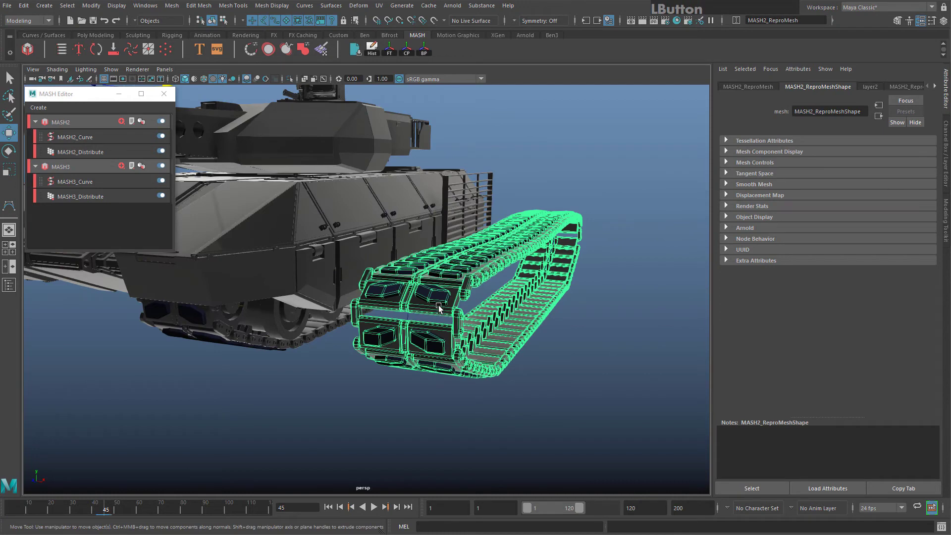
Reposition the TANK_TREAD_TUT curve along X to place a tread under each side of the tank
{"action": "left_click", "coordinate": [407, 316]}
{"action": "left_click_drag", "start_coordinate": [555, 278], "coordinate": [529, 289]}
{"action": "left_click_drag", "start_coordinate": [442, 282], "coordinate": [415, 282]}
{"action": "scroll", "coordinate": [513, 299], "scroll_direction": "down", "scroll_amount": 5}
{"action": "left_click_drag", "start_coordinate": [550, 312], "coordinate": [480, 310], "text": "alt"}
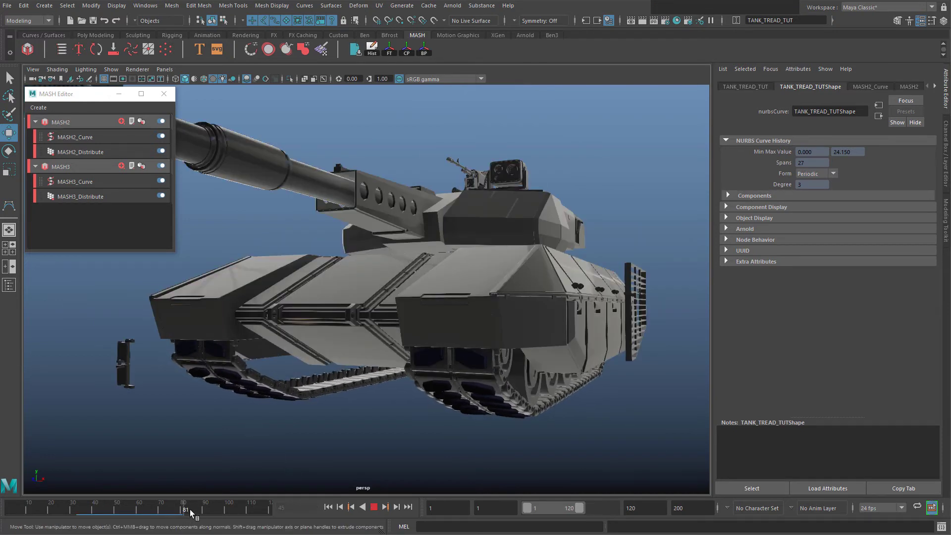
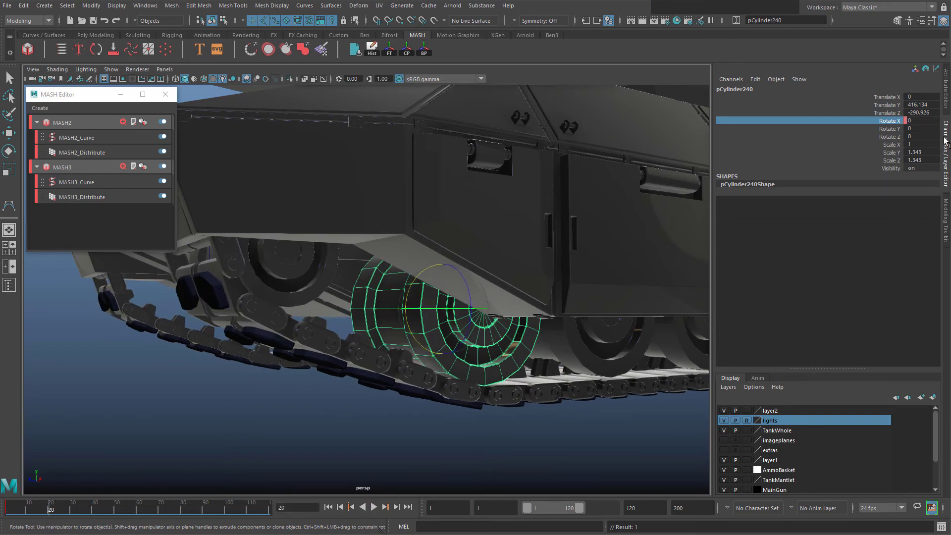
Key the selected wheel's Rotate X at 359 on frame 20, check playback, and return to frame 1
{"action": "left_click", "coordinate": [918, 120]}
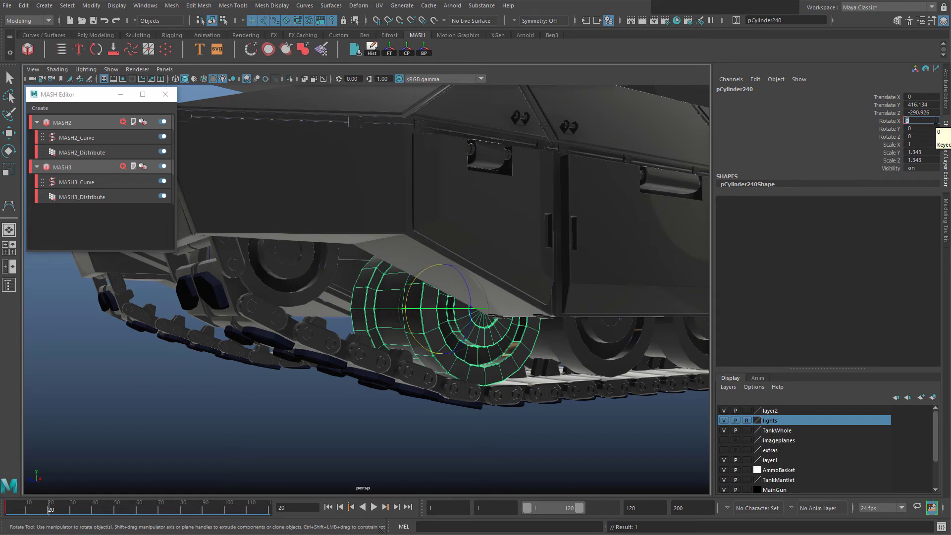
{"action": "type", "text": "3"}
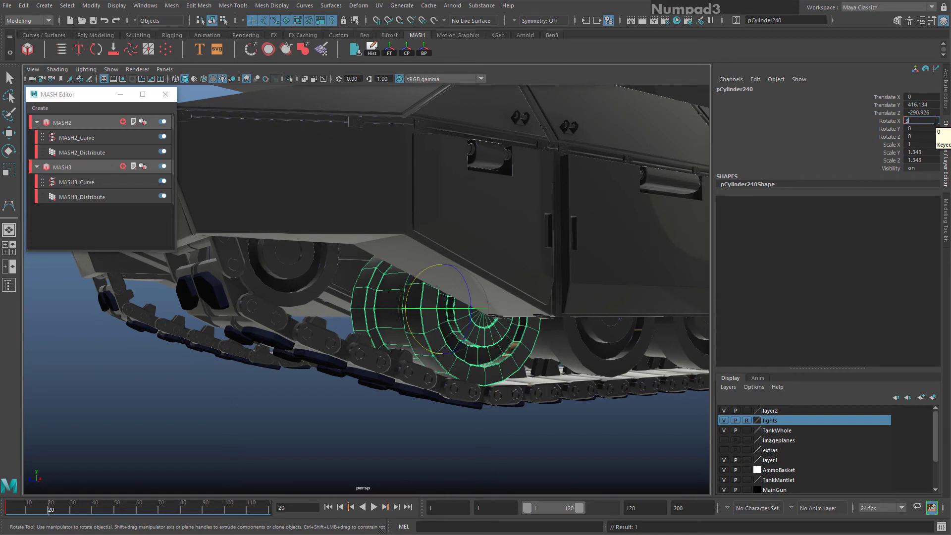
{"action": "type", "text": "59"}
{"action": "key", "text": "KP_Enter"}
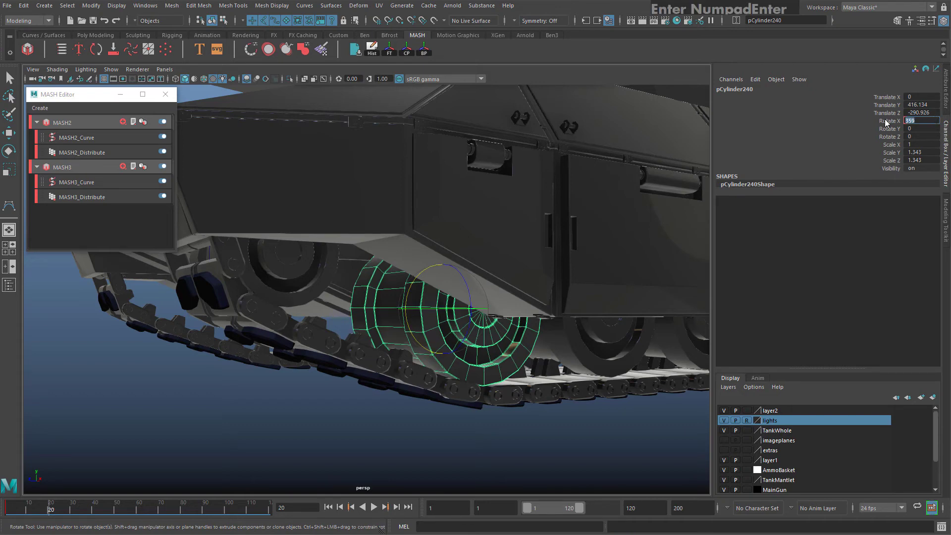
{"action": "right_click", "coordinate": [890, 121]}
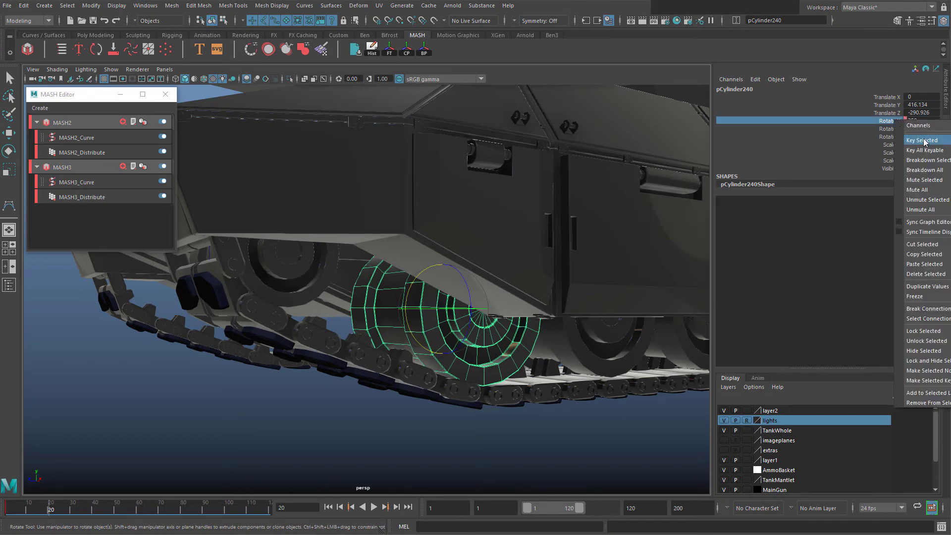
{"action": "left_click", "coordinate": [923, 140]}
{"action": "left_click", "coordinate": [374, 507]}
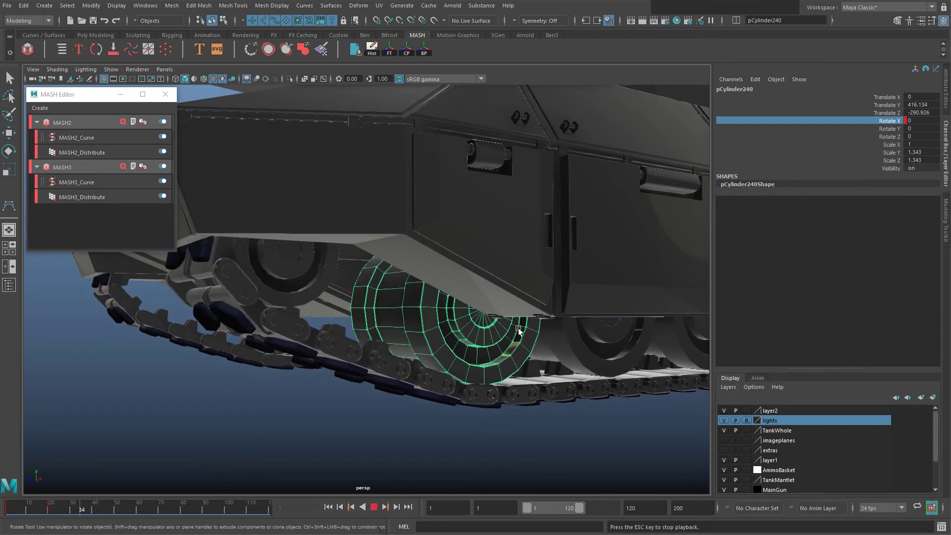
{"action": "left_click", "coordinate": [373, 507]}
{"action": "left_click", "coordinate": [8, 510]}
Open the Graph Editor and apply linear tangents to the wheel's Rotate X curve
{"action": "left_click", "coordinate": [144, 6]}
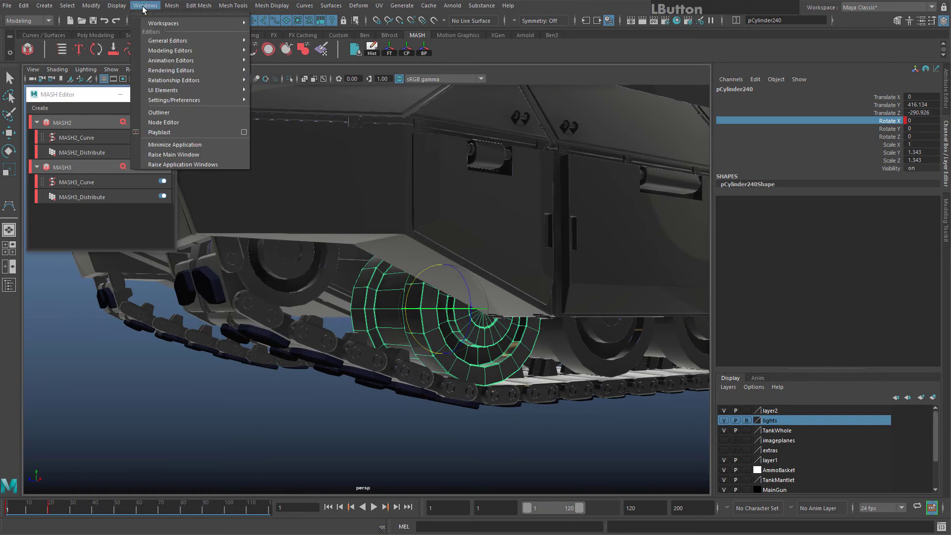
{"action": "mouse_move", "coordinate": [171, 60]}
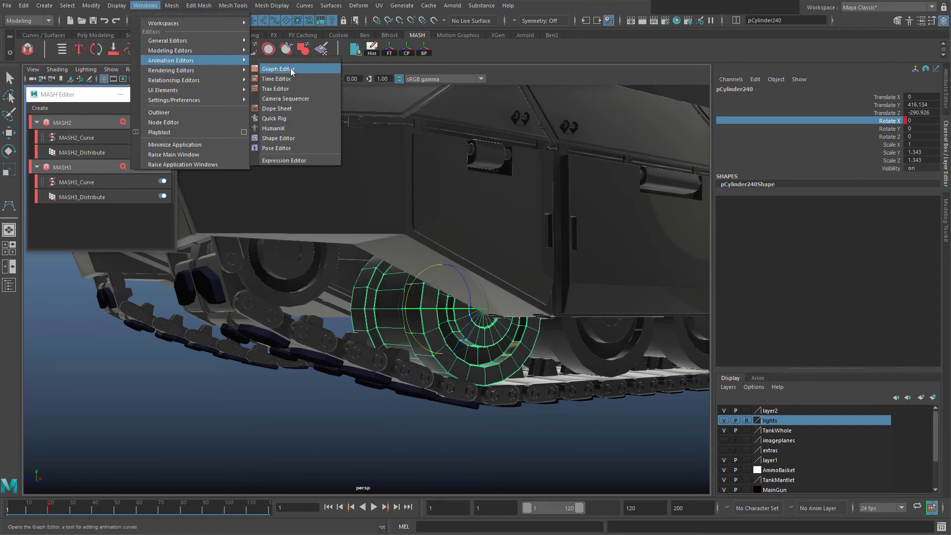
{"action": "left_click", "coordinate": [278, 69]}
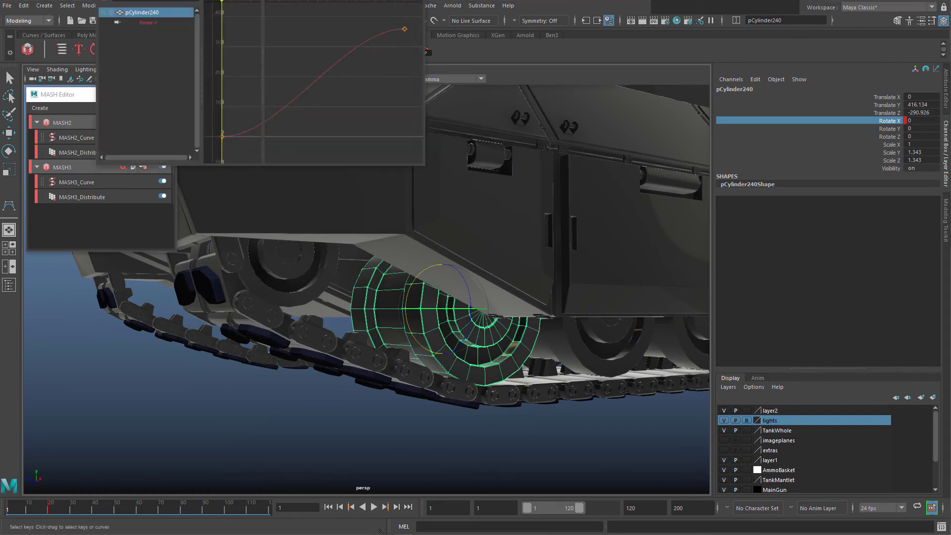
{"action": "left_click_drag", "start_coordinate": [444, 168], "coordinate": [287, 243]}
{"action": "key", "text": "f"}
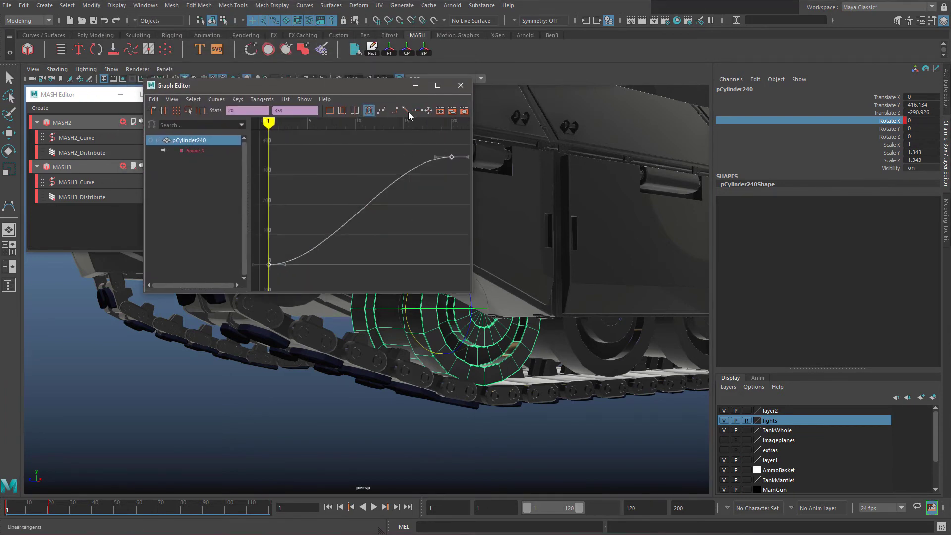
{"action": "left_click", "coordinate": [406, 111]}
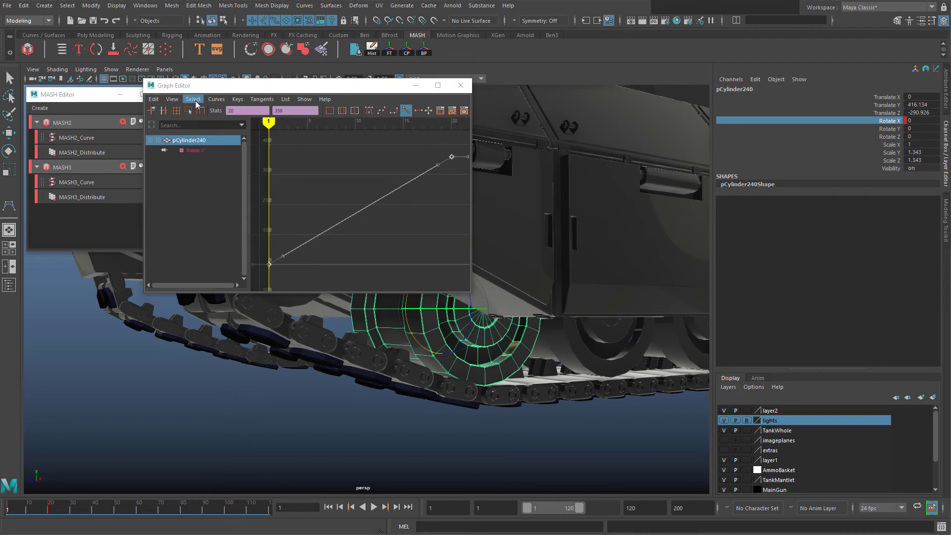
Set the Rotate X curve's Post Infinity to Cycle with Offset, check playback, and close the Graph Editor
{"action": "left_click", "coordinate": [217, 100]}
{"action": "mouse_move", "coordinate": [248, 130]}
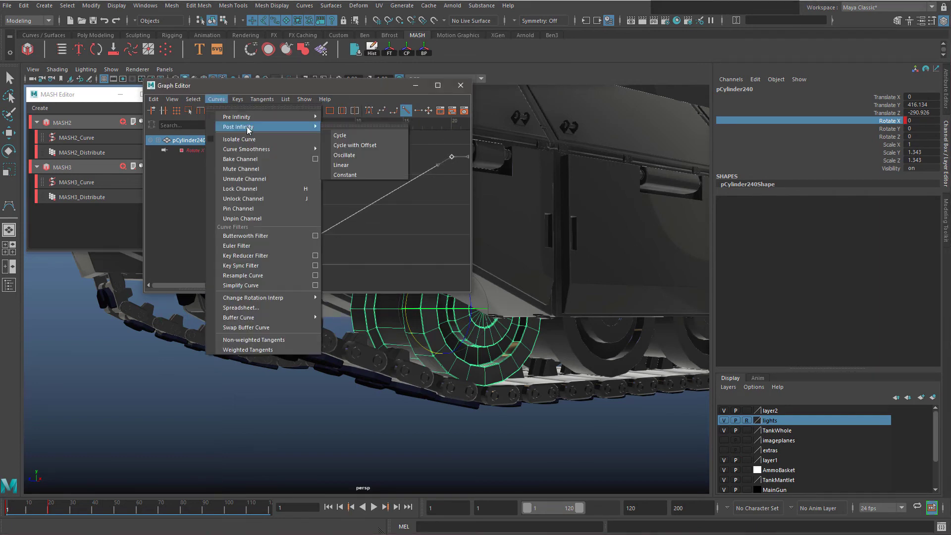
{"action": "left_click", "coordinate": [366, 145]}
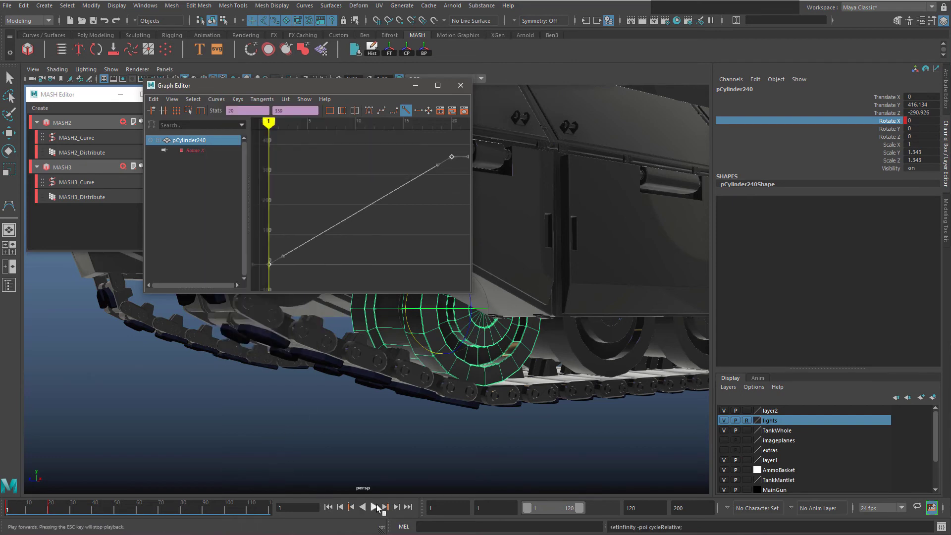
{"action": "left_click", "coordinate": [374, 506]}
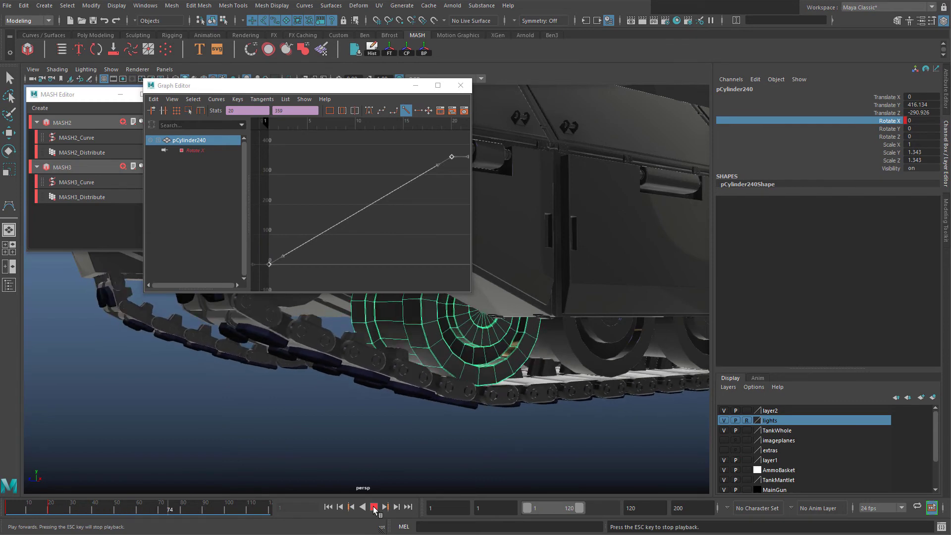
{"action": "left_click", "coordinate": [374, 506]}
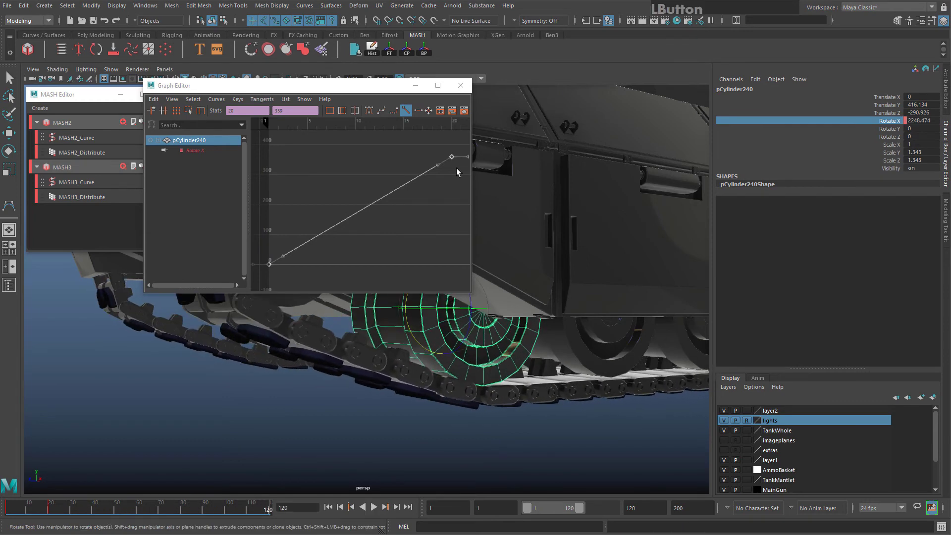
{"action": "left_click", "coordinate": [460, 86]}
Move the wheel's frame-20 rotation key to about frame 69 to slow its spin
{"action": "left_click", "coordinate": [46, 509]}
{"action": "left_click_drag", "start_coordinate": [53, 510], "coordinate": [14, 511], "text": "shift"}
{"action": "left_click", "coordinate": [166, 510]}
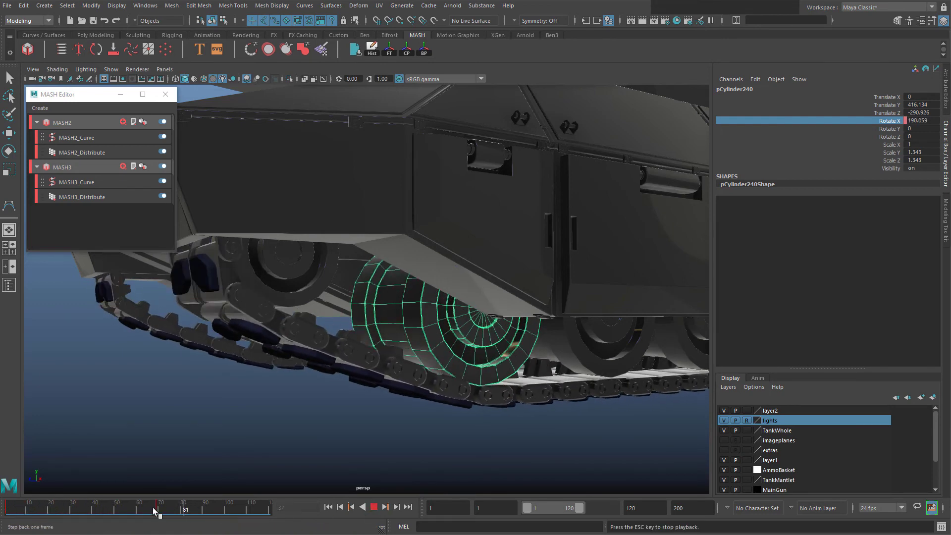
{"action": "left_click_drag", "start_coordinate": [147, 509], "coordinate": [126, 513]}
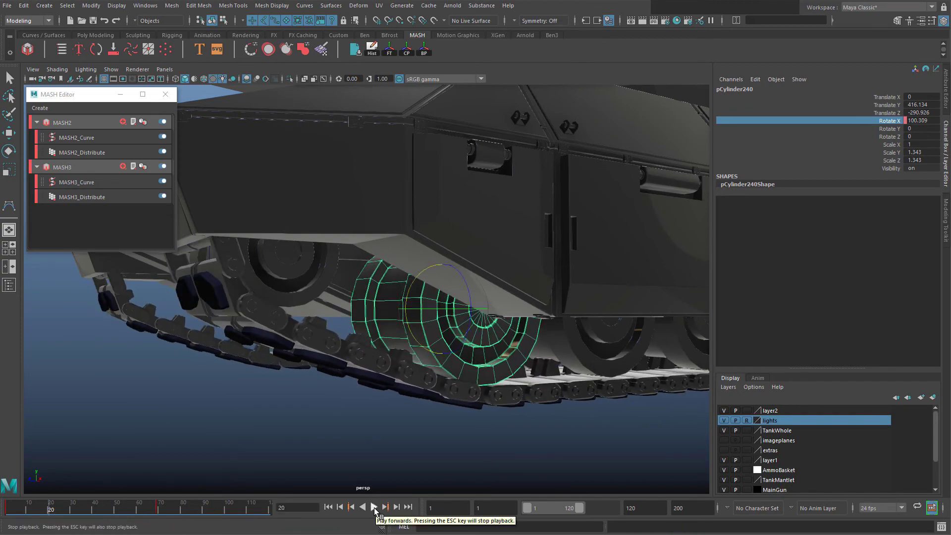
Examine the wheel's rotation against the moving treads during playback from several angles around the tank
{"action": "left_click", "coordinate": [375, 507]}
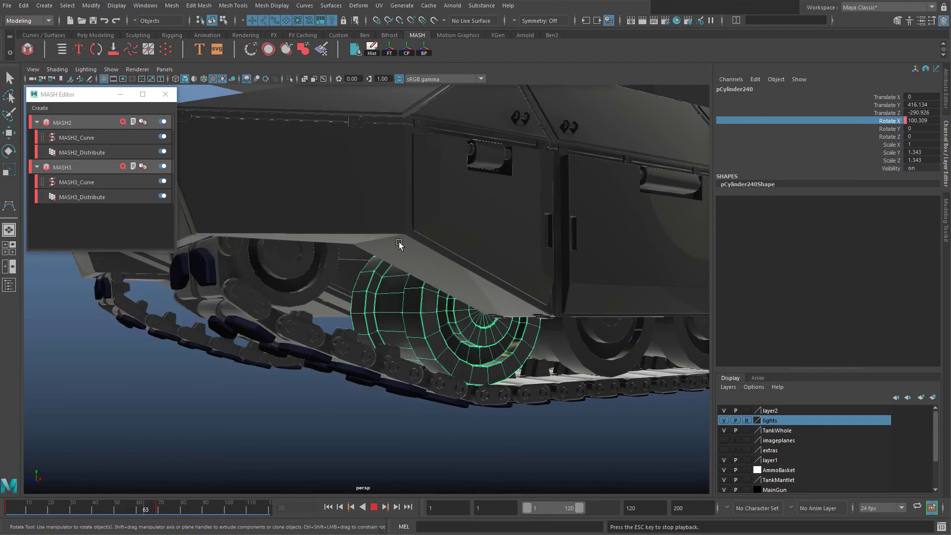
{"action": "left_click", "coordinate": [375, 509]}
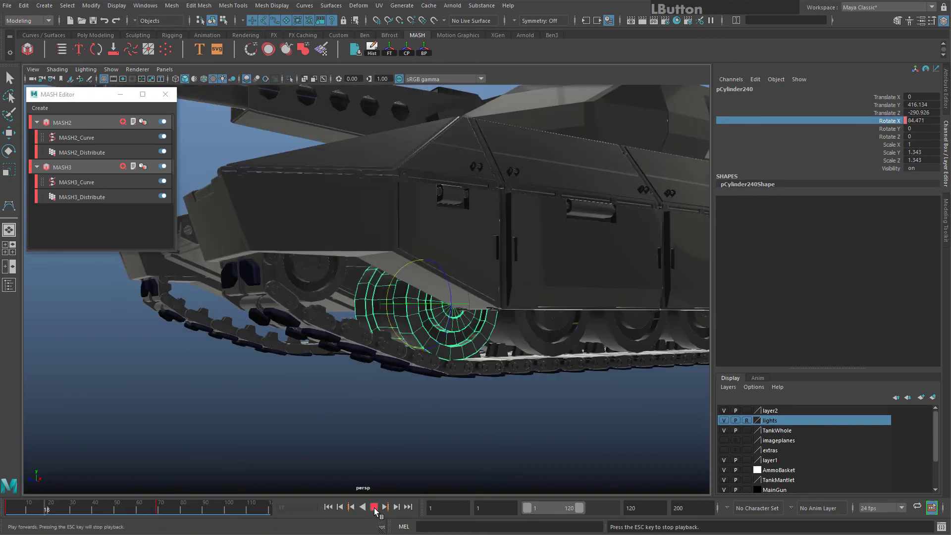
{"action": "middle_click_drag", "start_coordinate": [454, 357], "coordinate": [448, 436], "text": "alt"}
{"action": "left_click_drag", "start_coordinate": [448, 411], "coordinate": [416, 386], "text": "alt"}
{"action": "middle_click_drag", "start_coordinate": [416, 387], "coordinate": [376, 376], "text": "alt"}
{"action": "left_click_drag", "start_coordinate": [377, 377], "coordinate": [310, 355], "text": "alt"}
{"action": "mouse_move", "coordinate": [428, 307]}
{"action": "middle_mouse_down", "text": "alt"}
{"action": "mouse_move", "coordinate": [412, 312]}
{"action": "mouse_move", "coordinate": [424, 322]}
{"action": "middle_mouse_up", "text": "alt"}
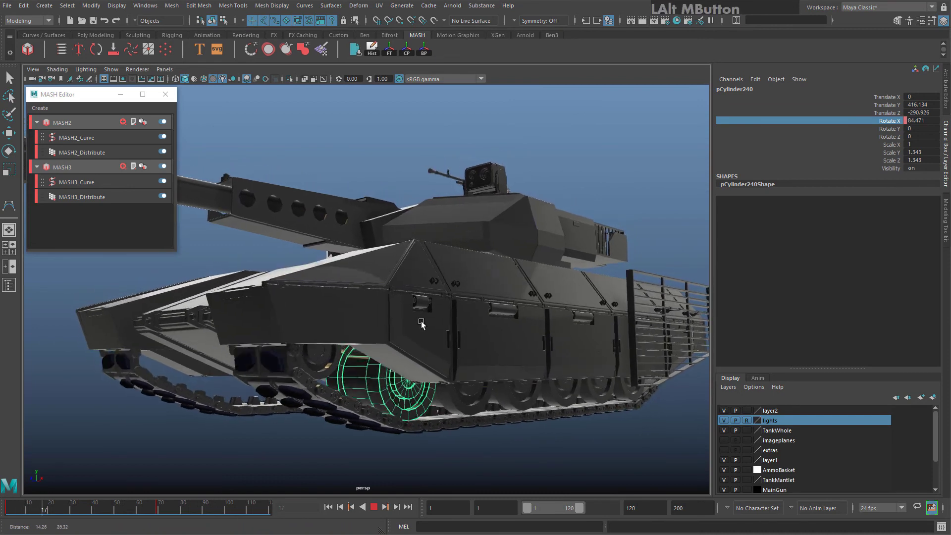
{"action": "mouse_move", "coordinate": [418, 322]}
{"action": "left_mouse_down", "text": "alt"}
{"action": "mouse_move", "coordinate": [394, 340]}
{"action": "mouse_move", "coordinate": [420, 341]}
{"action": "left_mouse_up", "text": "alt"}
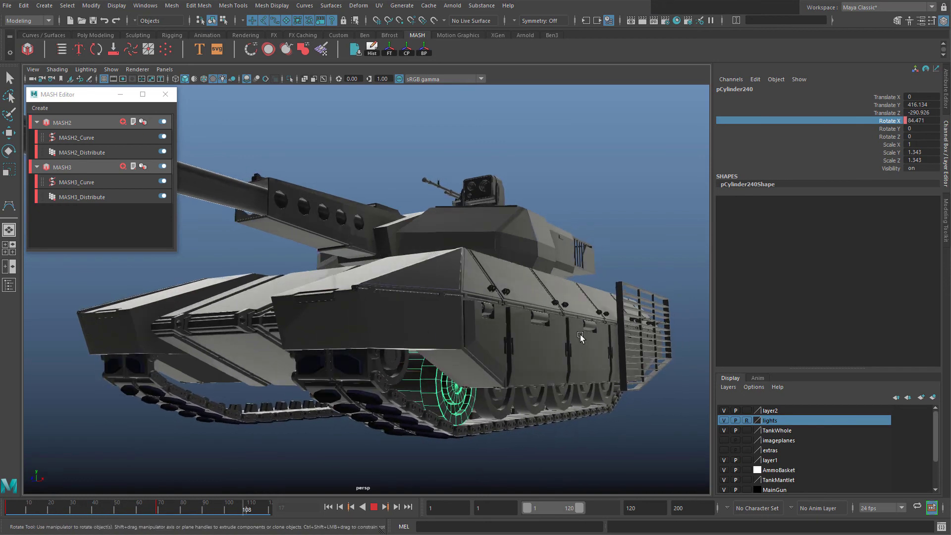
Select both tread meshes, try deleting their construction history, and check the treads in playback
{"action": "left_click", "coordinate": [373, 413]}
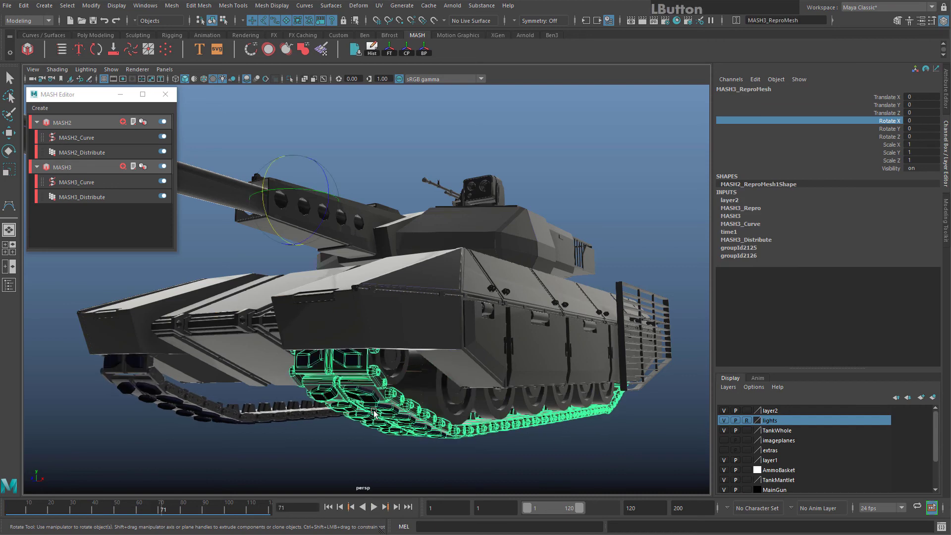
{"action": "left_click", "coordinate": [188, 410], "text": "shift"}
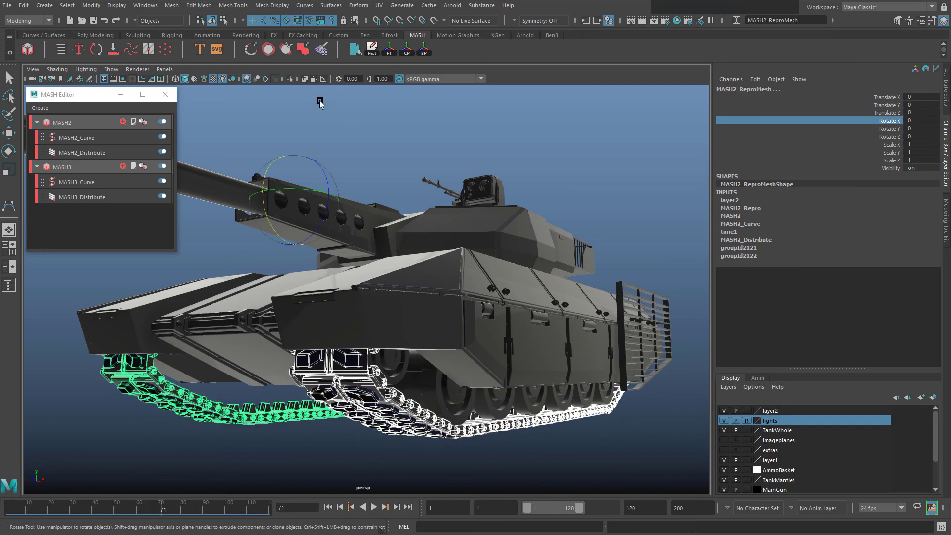
{"action": "left_click", "coordinate": [23, 6]}
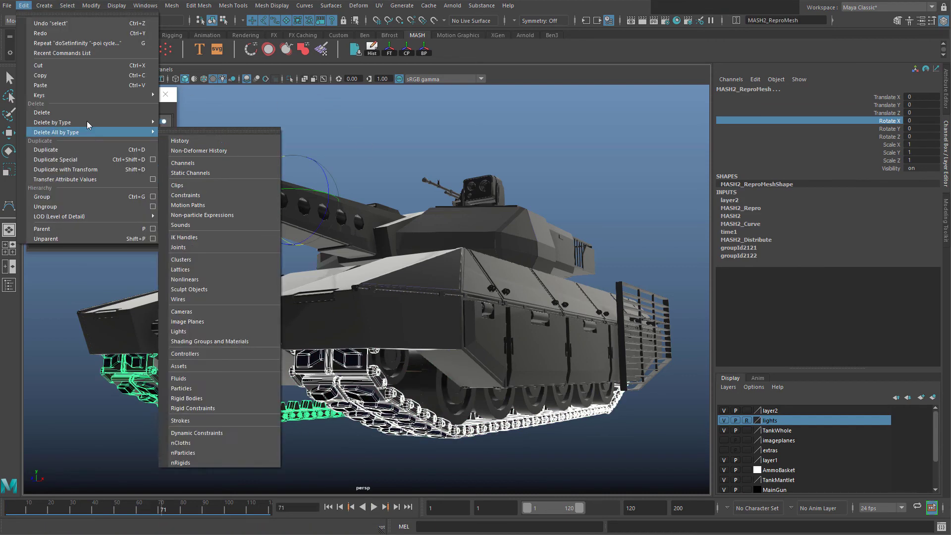
{"action": "mouse_move", "coordinate": [130, 123]}
{"action": "left_click", "coordinate": [216, 130]}
{"action": "left_click", "coordinate": [373, 506]}
{"action": "left_click", "coordinate": [373, 507]}
{"action": "key", "text": "e"}
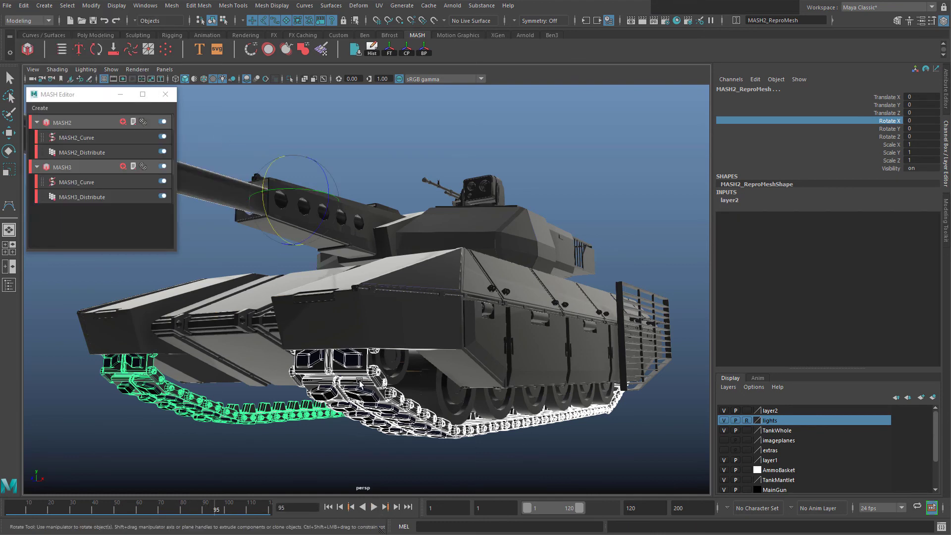
Play the tank animation, delete the construction history of all objects in the scene, and stop playback
{"action": "left_click_drag", "start_coordinate": [321, 312], "coordinate": [360, 282], "text": "alt"}
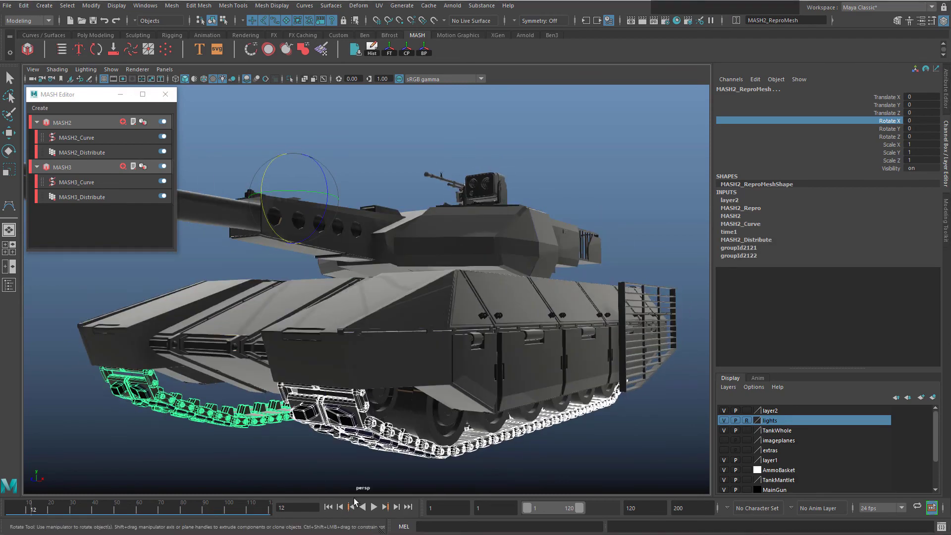
{"action": "left_click", "coordinate": [373, 506]}
{"action": "left_click", "coordinate": [373, 245]}
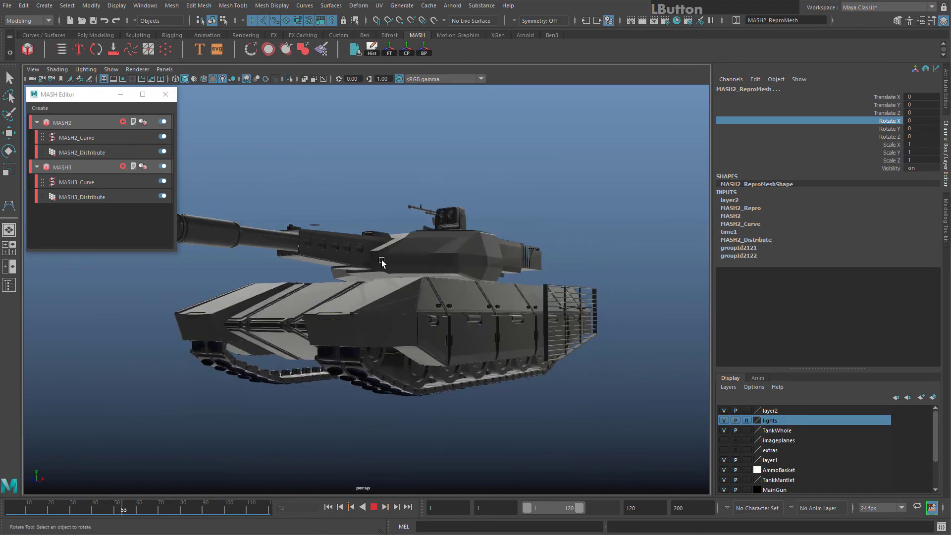
{"action": "left_click", "coordinate": [26, 6]}
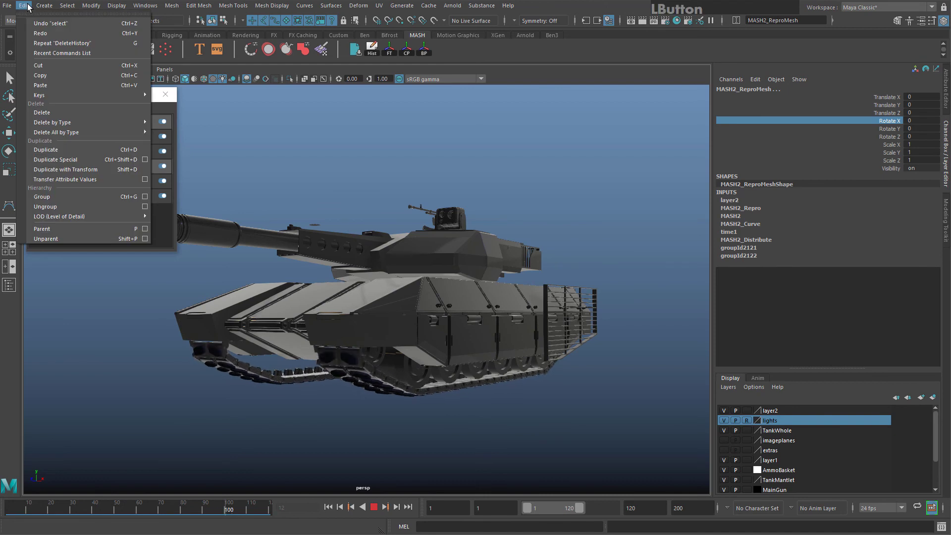
{"action": "mouse_move", "coordinate": [141, 122]}
{"action": "left_click", "coordinate": [181, 140]}
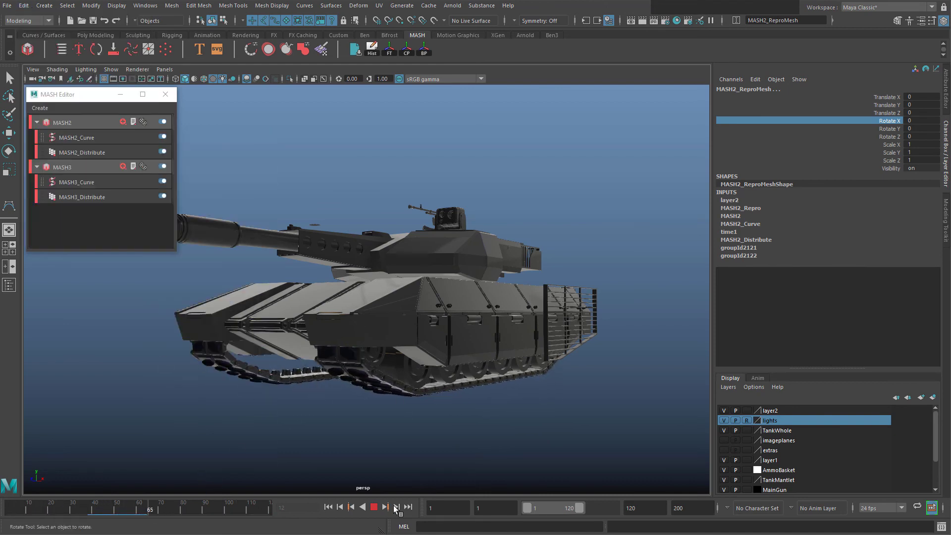
{"action": "left_click", "coordinate": [374, 507]}
Clear the selection and select the side armour mesh of the tank's hull
{"action": "left_click", "coordinate": [123, 396]}
{"action": "left_click", "coordinate": [24, 6]}
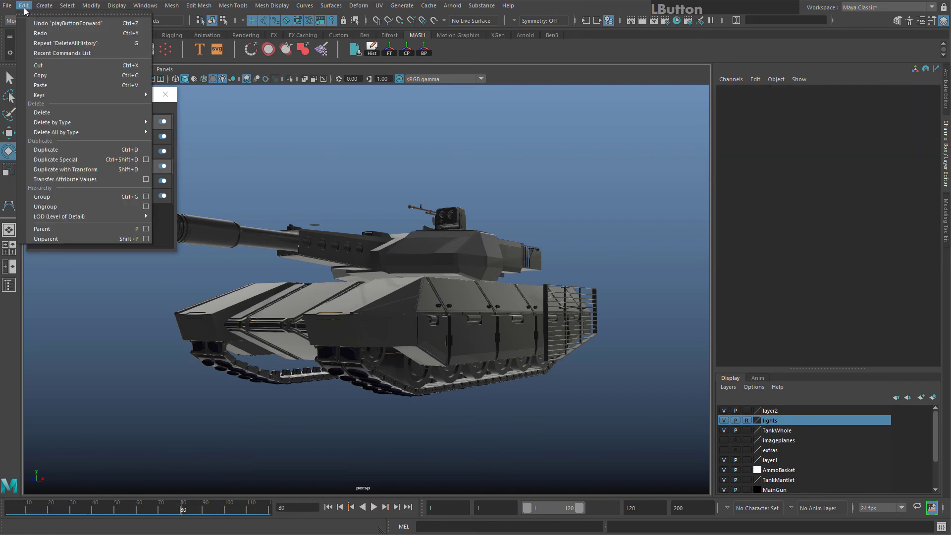
{"action": "mouse_move", "coordinate": [74, 123]}
{"action": "left_click", "coordinate": [200, 126]}
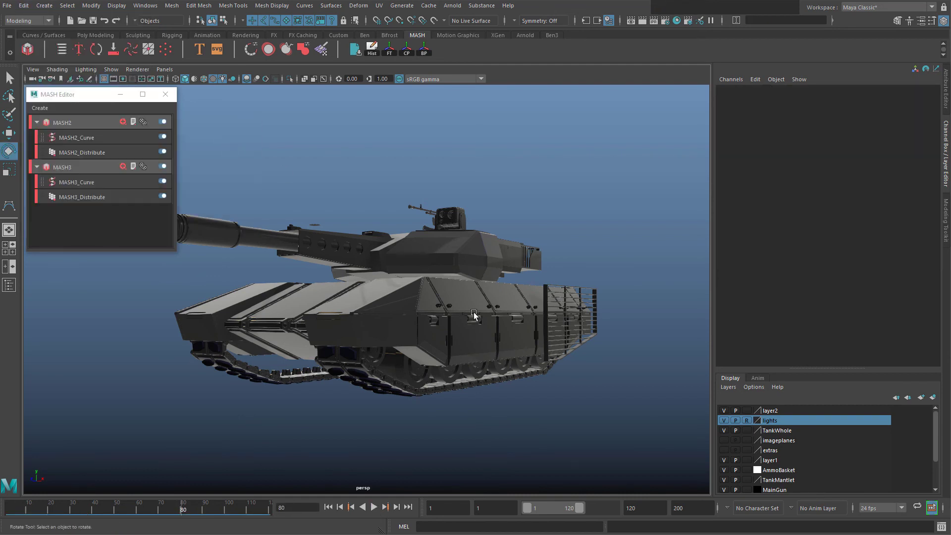
{"action": "left_click", "coordinate": [421, 320]}
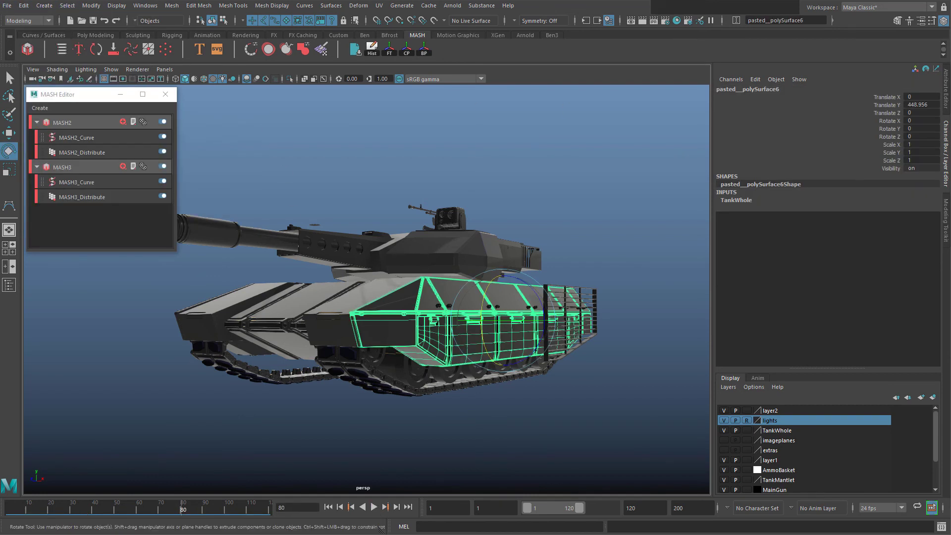